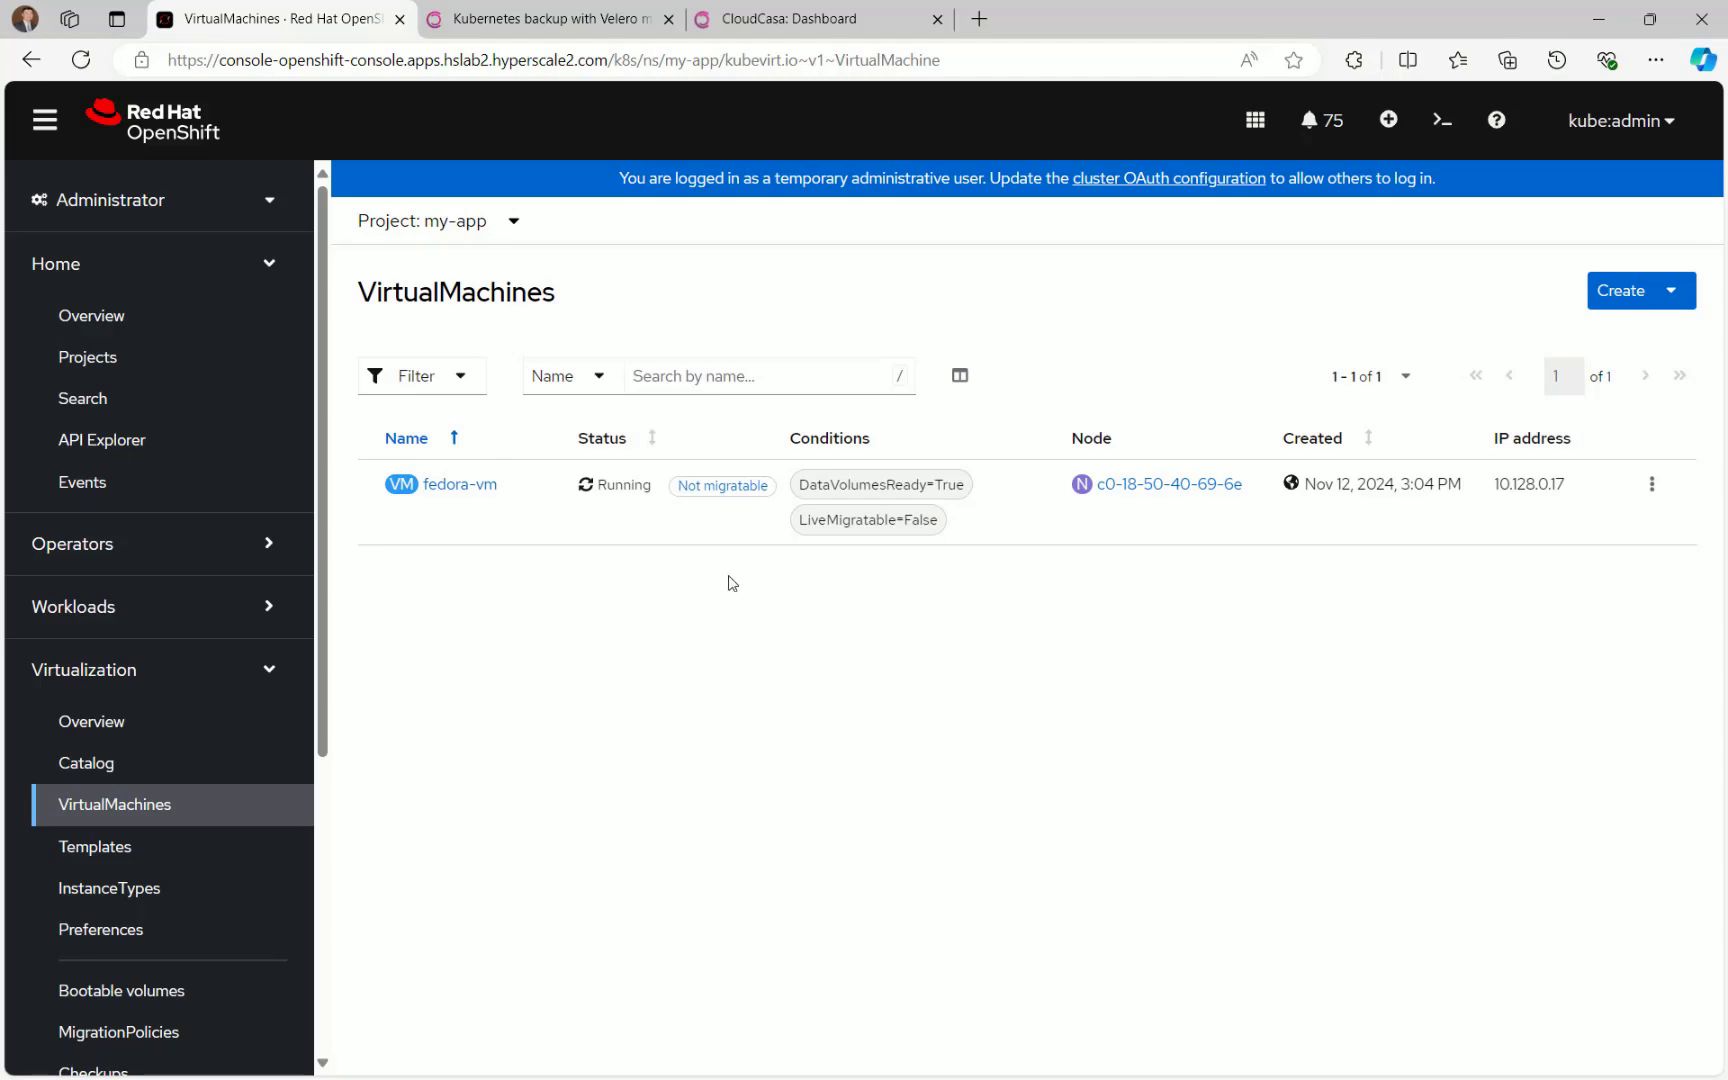
Switch to CloudCasa and register a new cluster named "RHOS Cluster"
{"action": "left_click", "coordinate": [790, 32]}
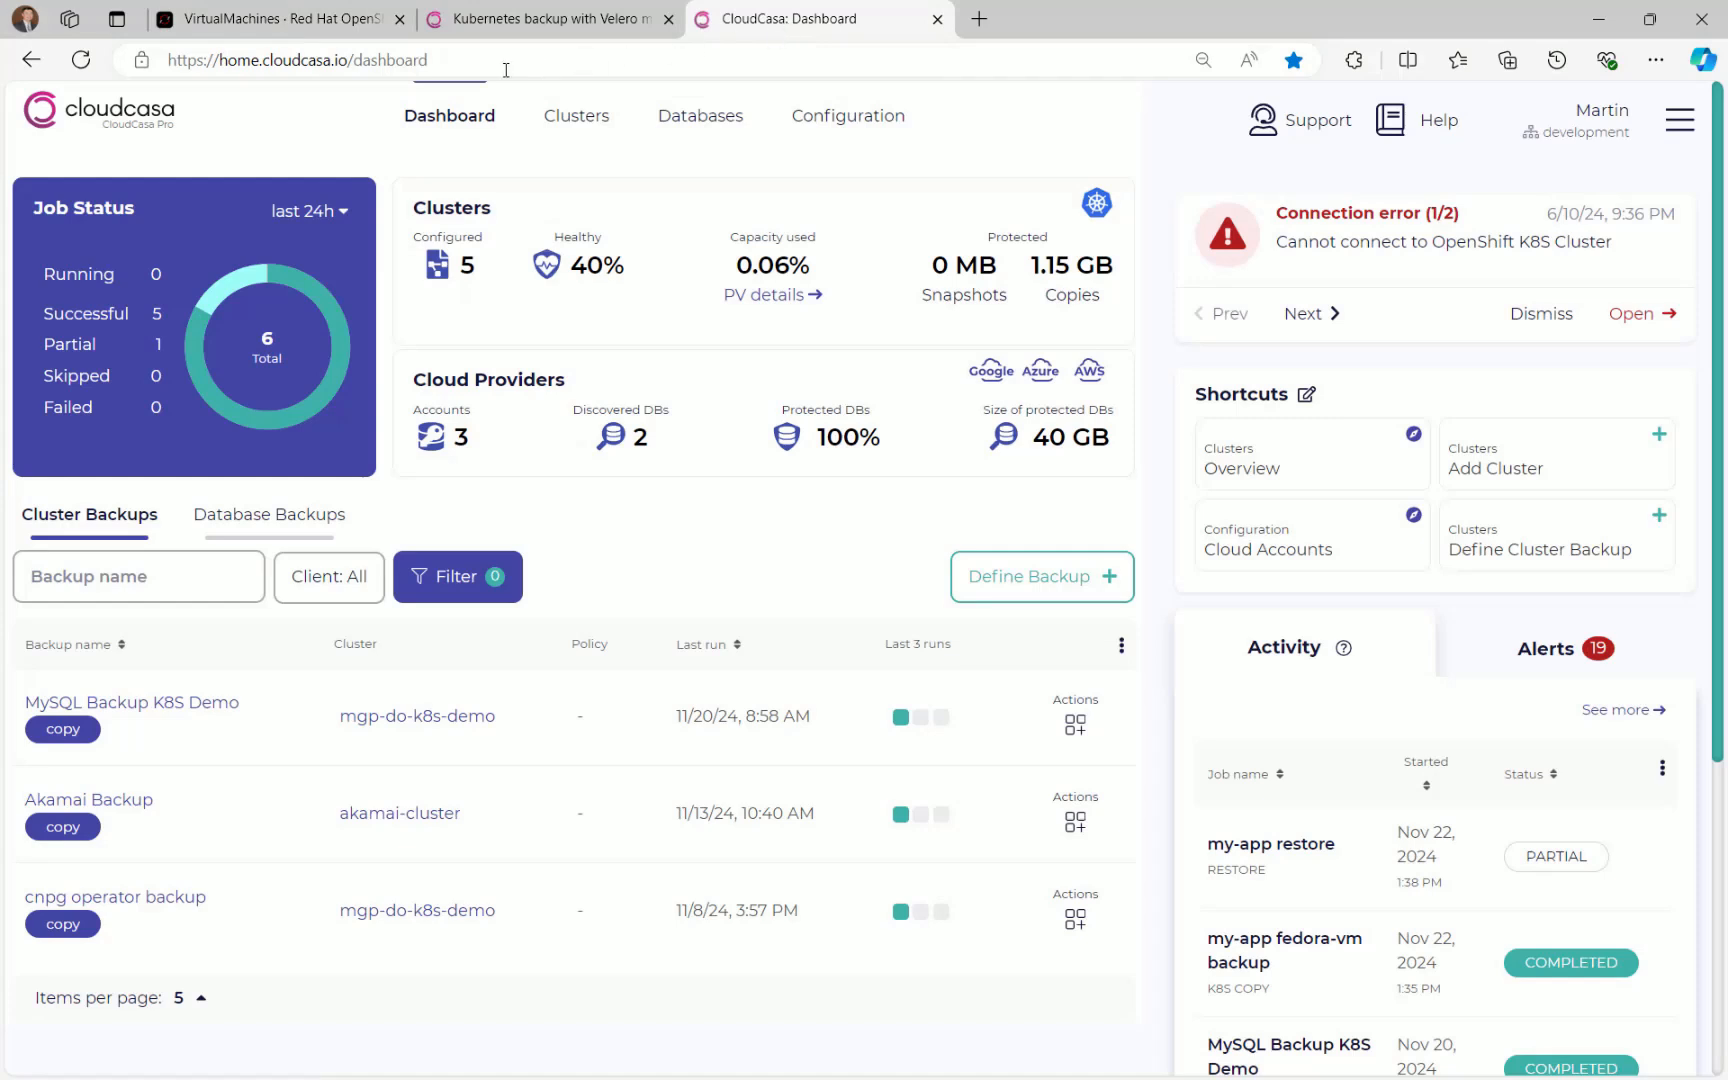
{"action": "mouse_move", "coordinate": [585, 115]}
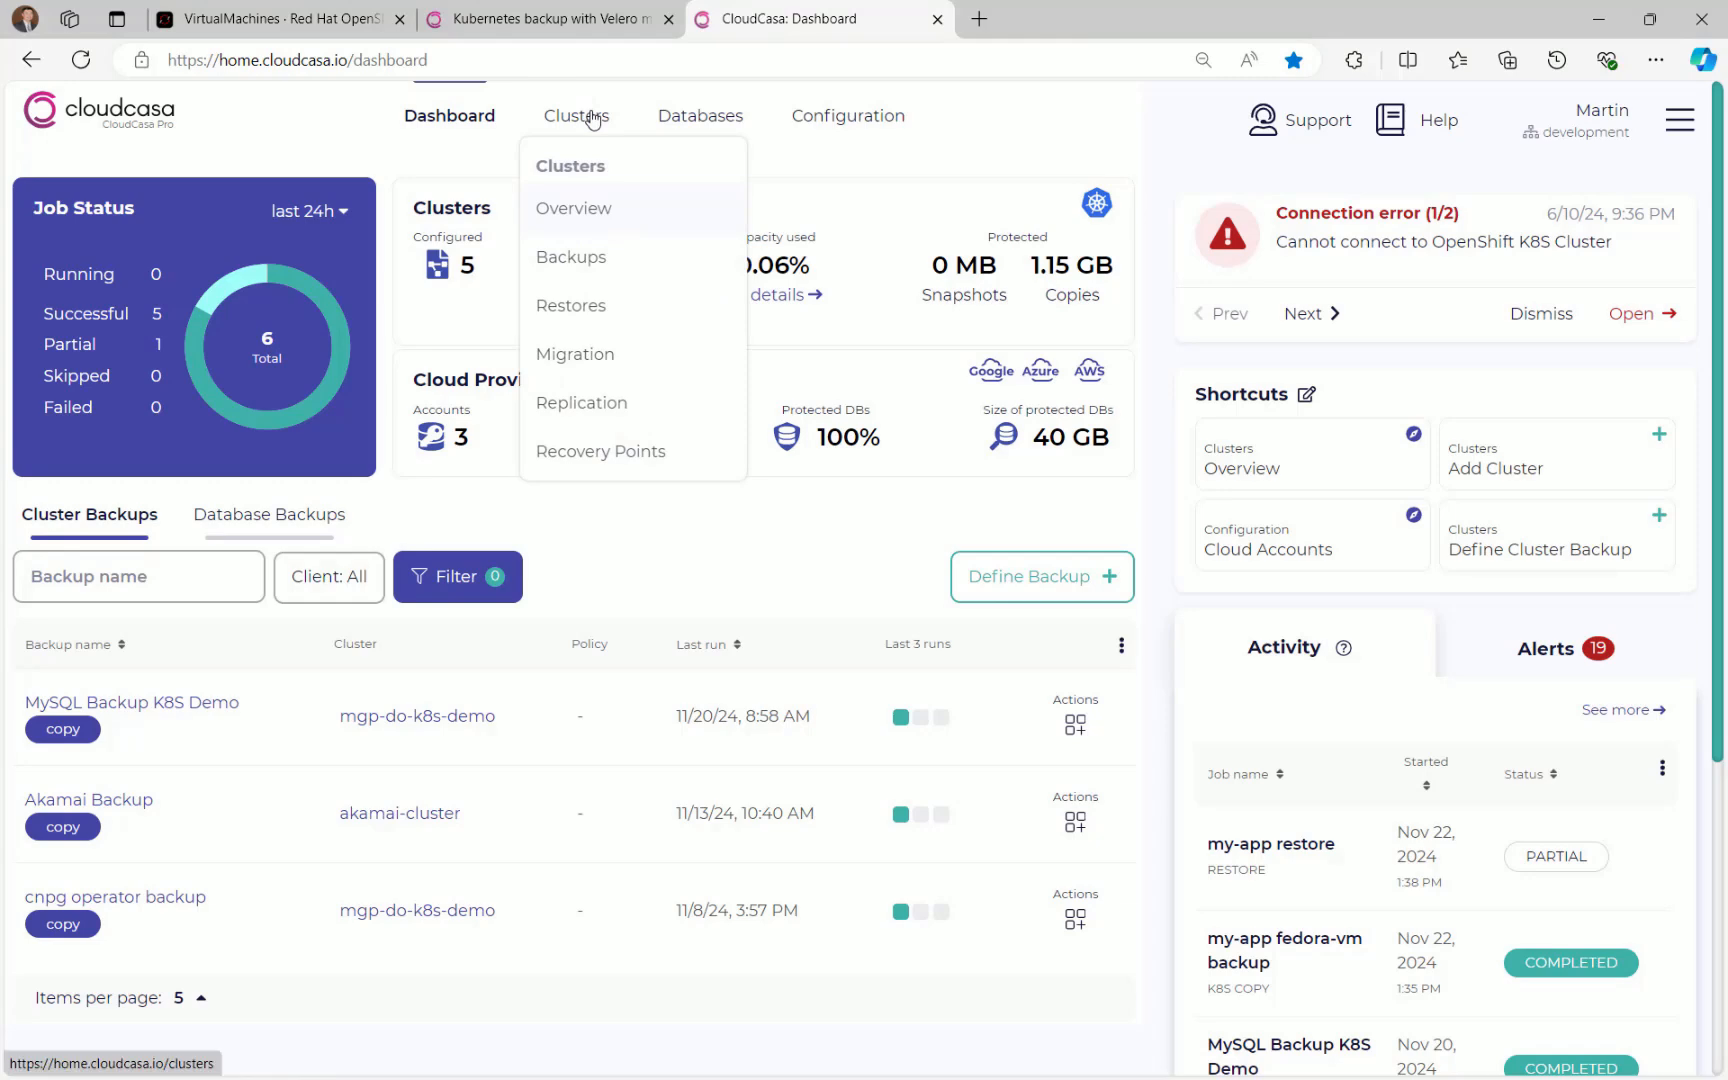
{"action": "left_click", "coordinate": [593, 119]}
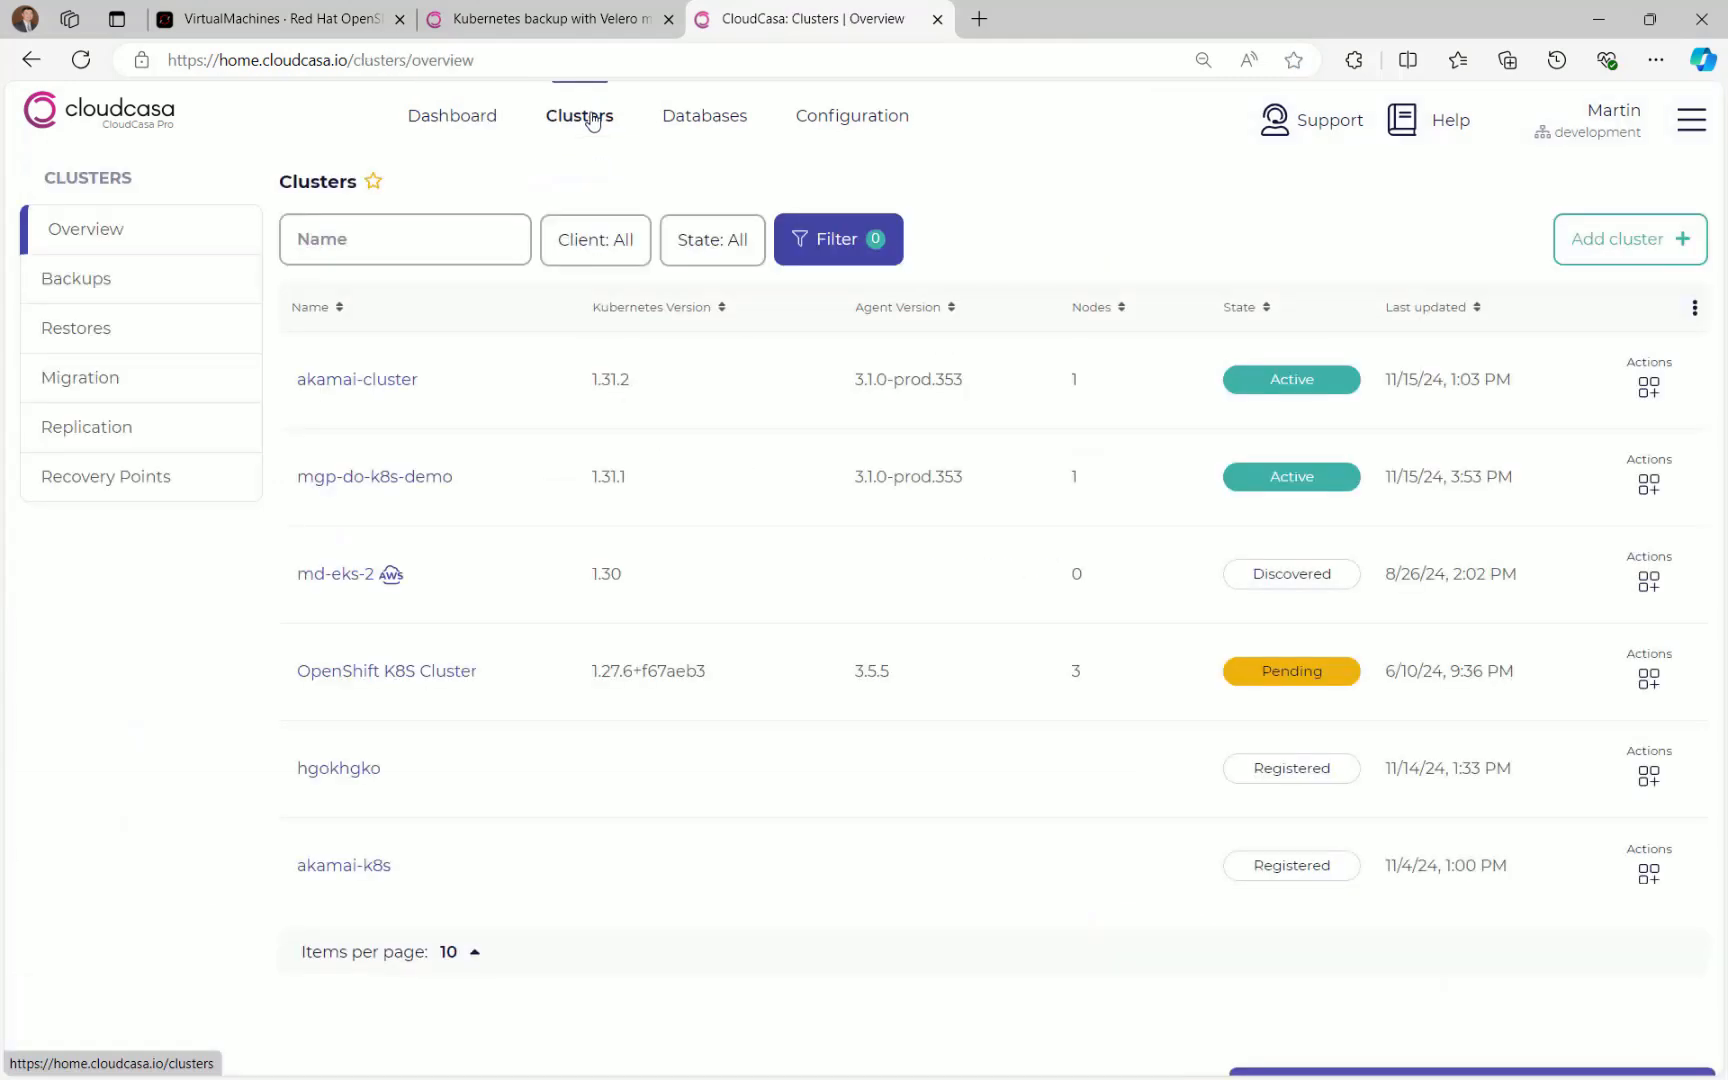
{"action": "left_click", "coordinate": [1608, 252]}
{"action": "left_click", "coordinate": [1530, 265]}
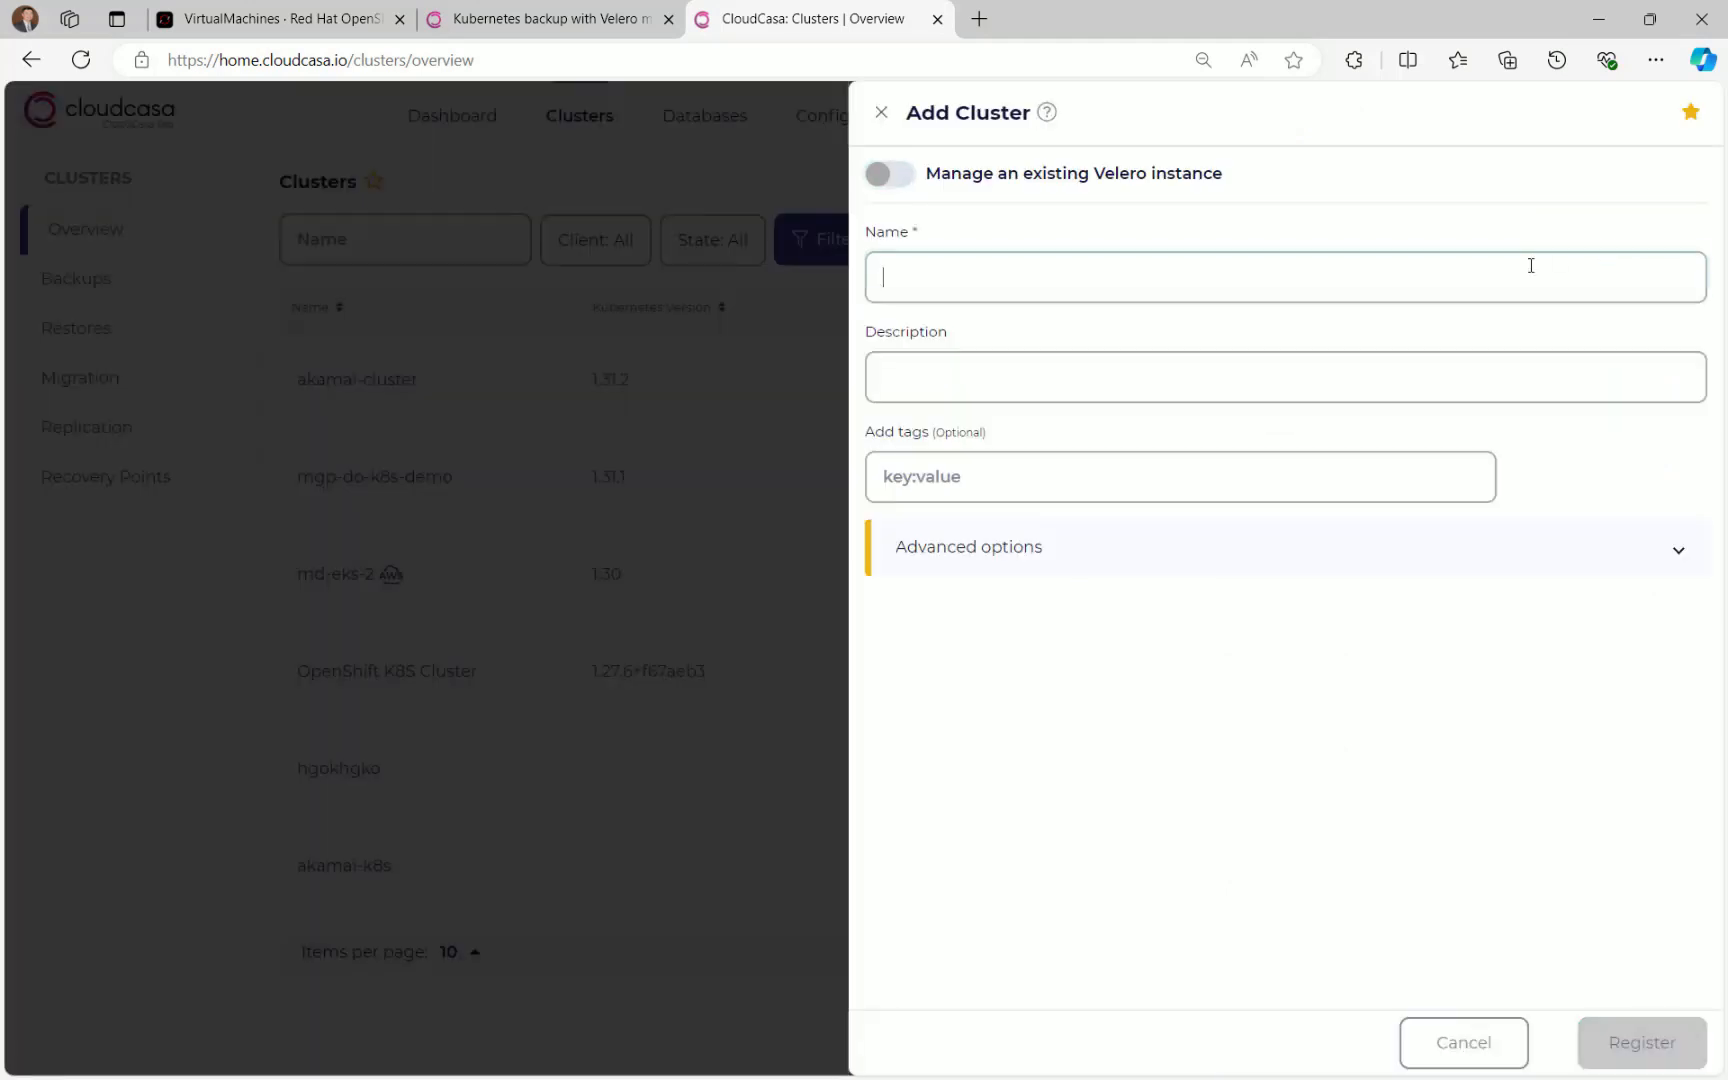
{"action": "type", "text": "RHOS"}
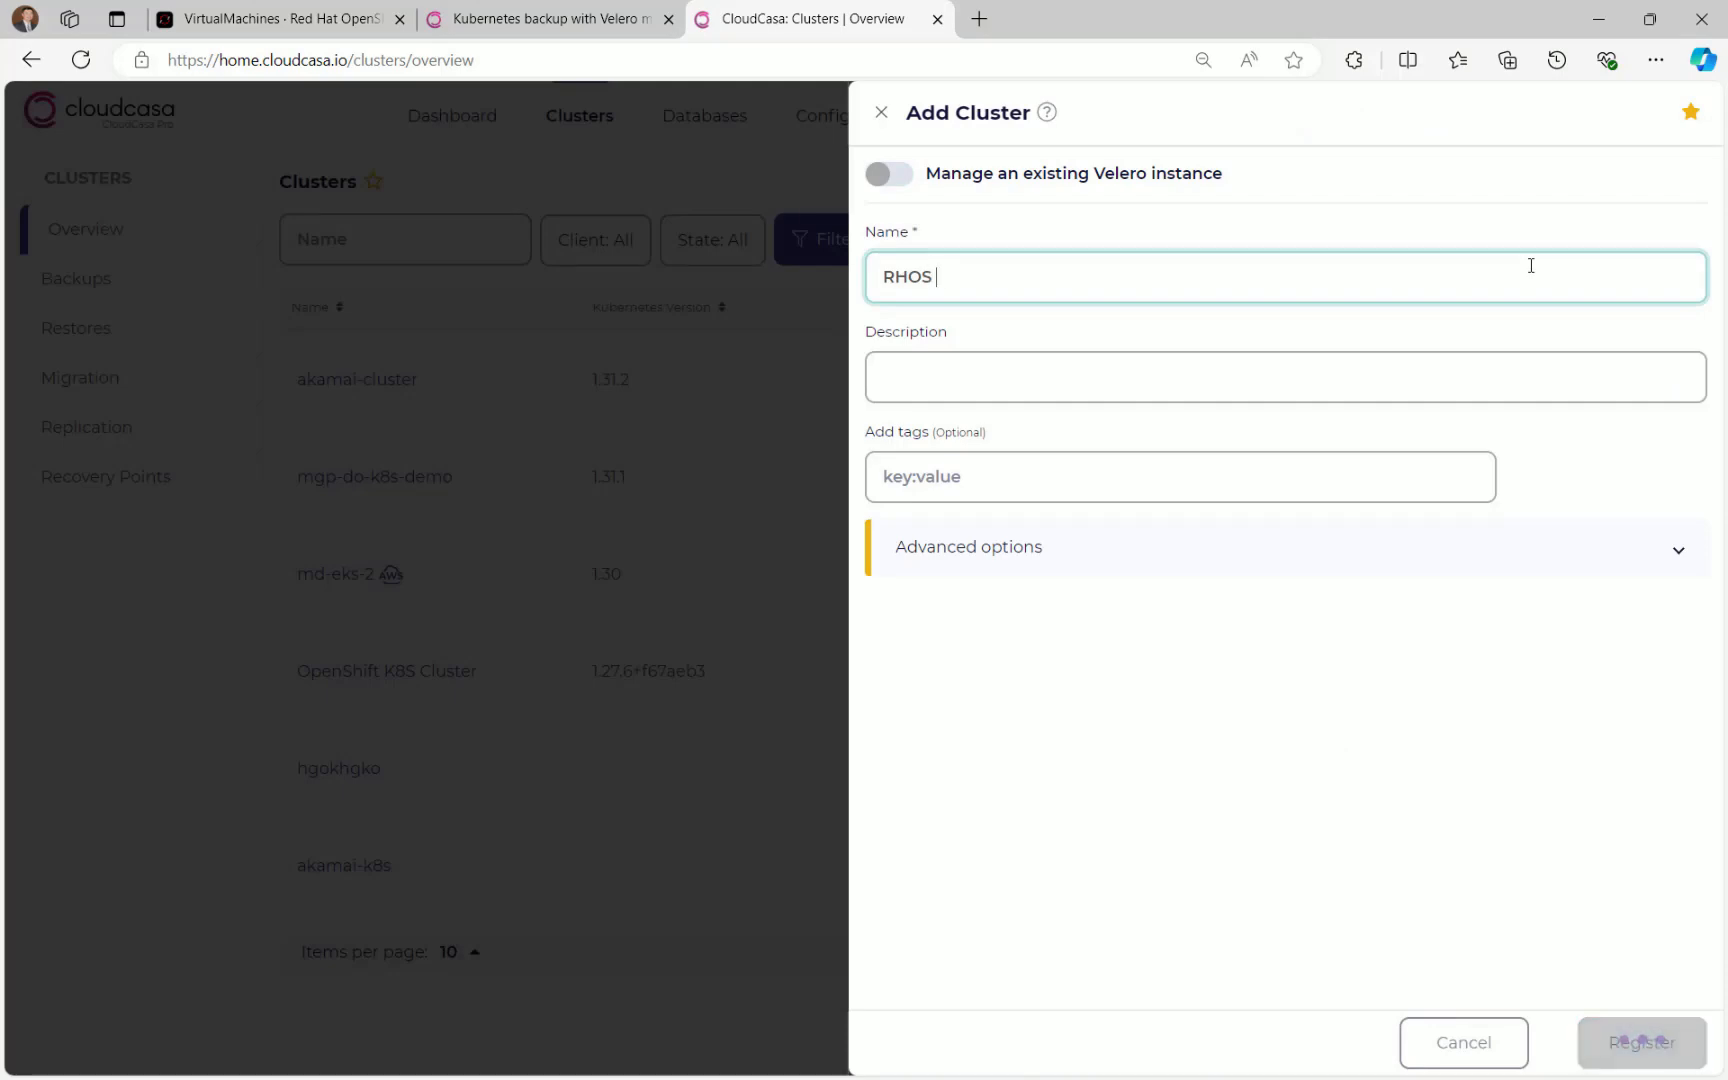
{"action": "type", "text": " Cluster"}
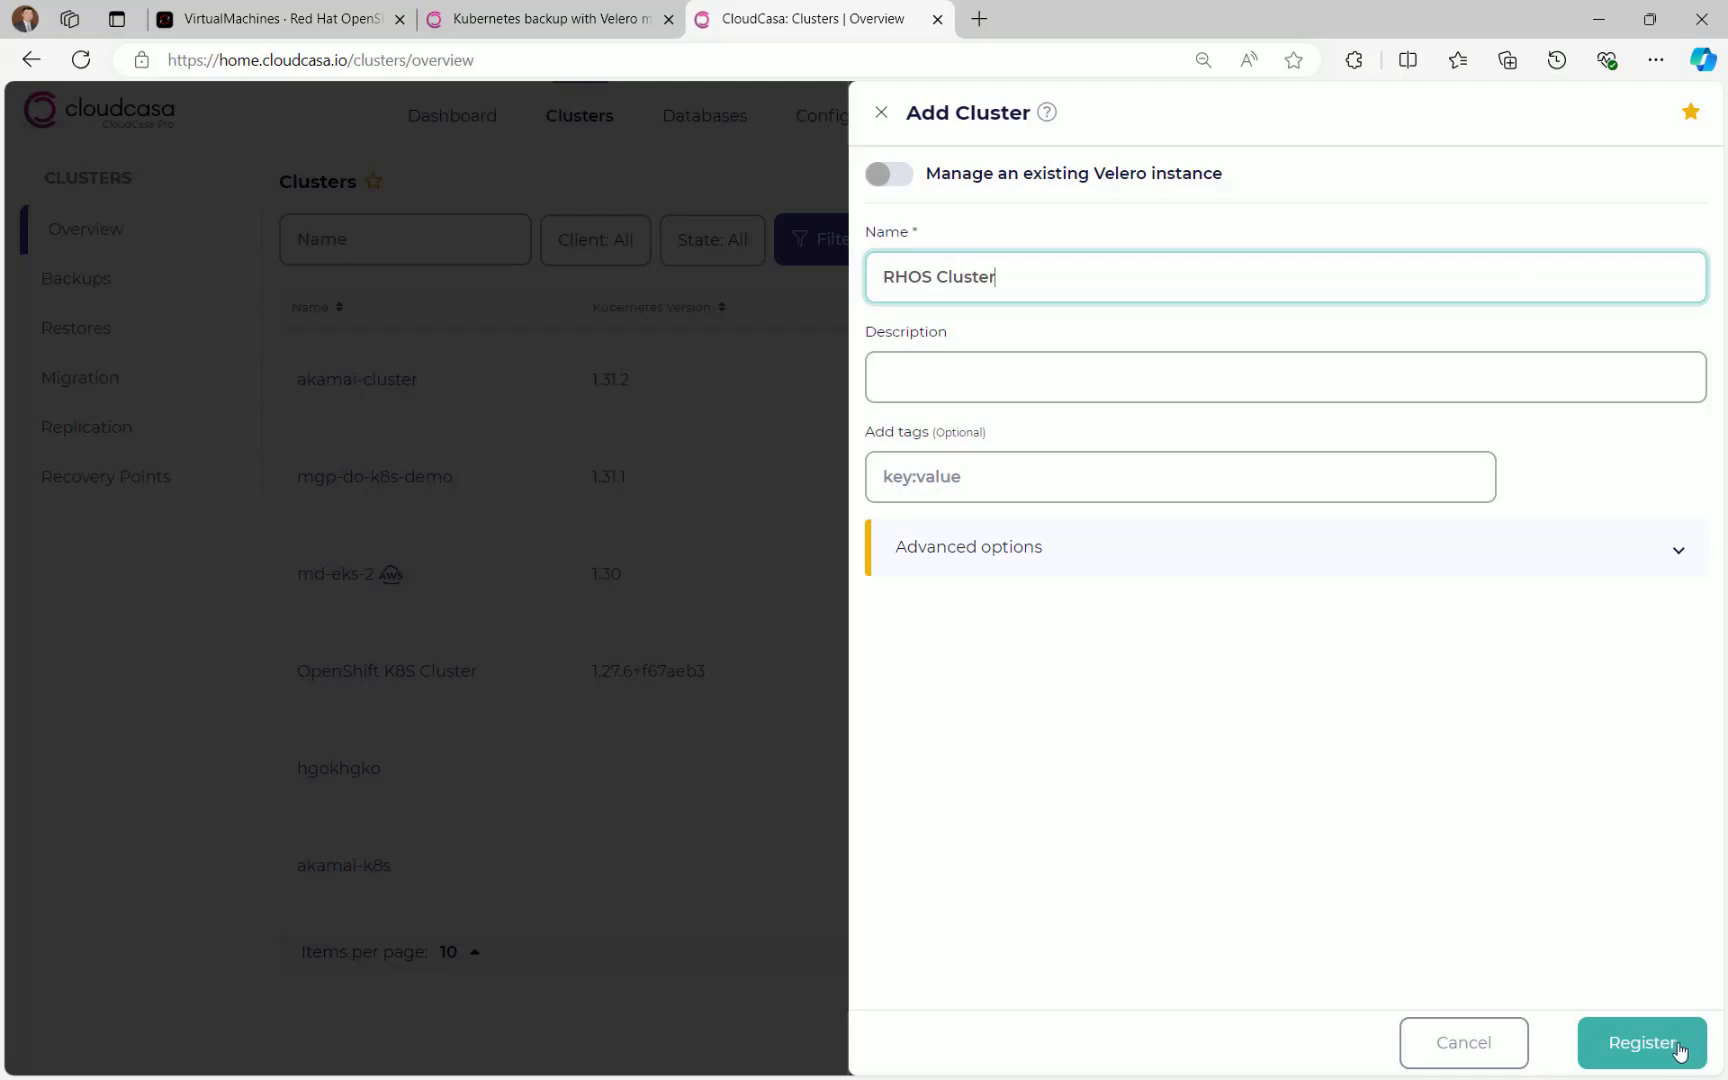
{"action": "left_click", "coordinate": [1678, 1050]}
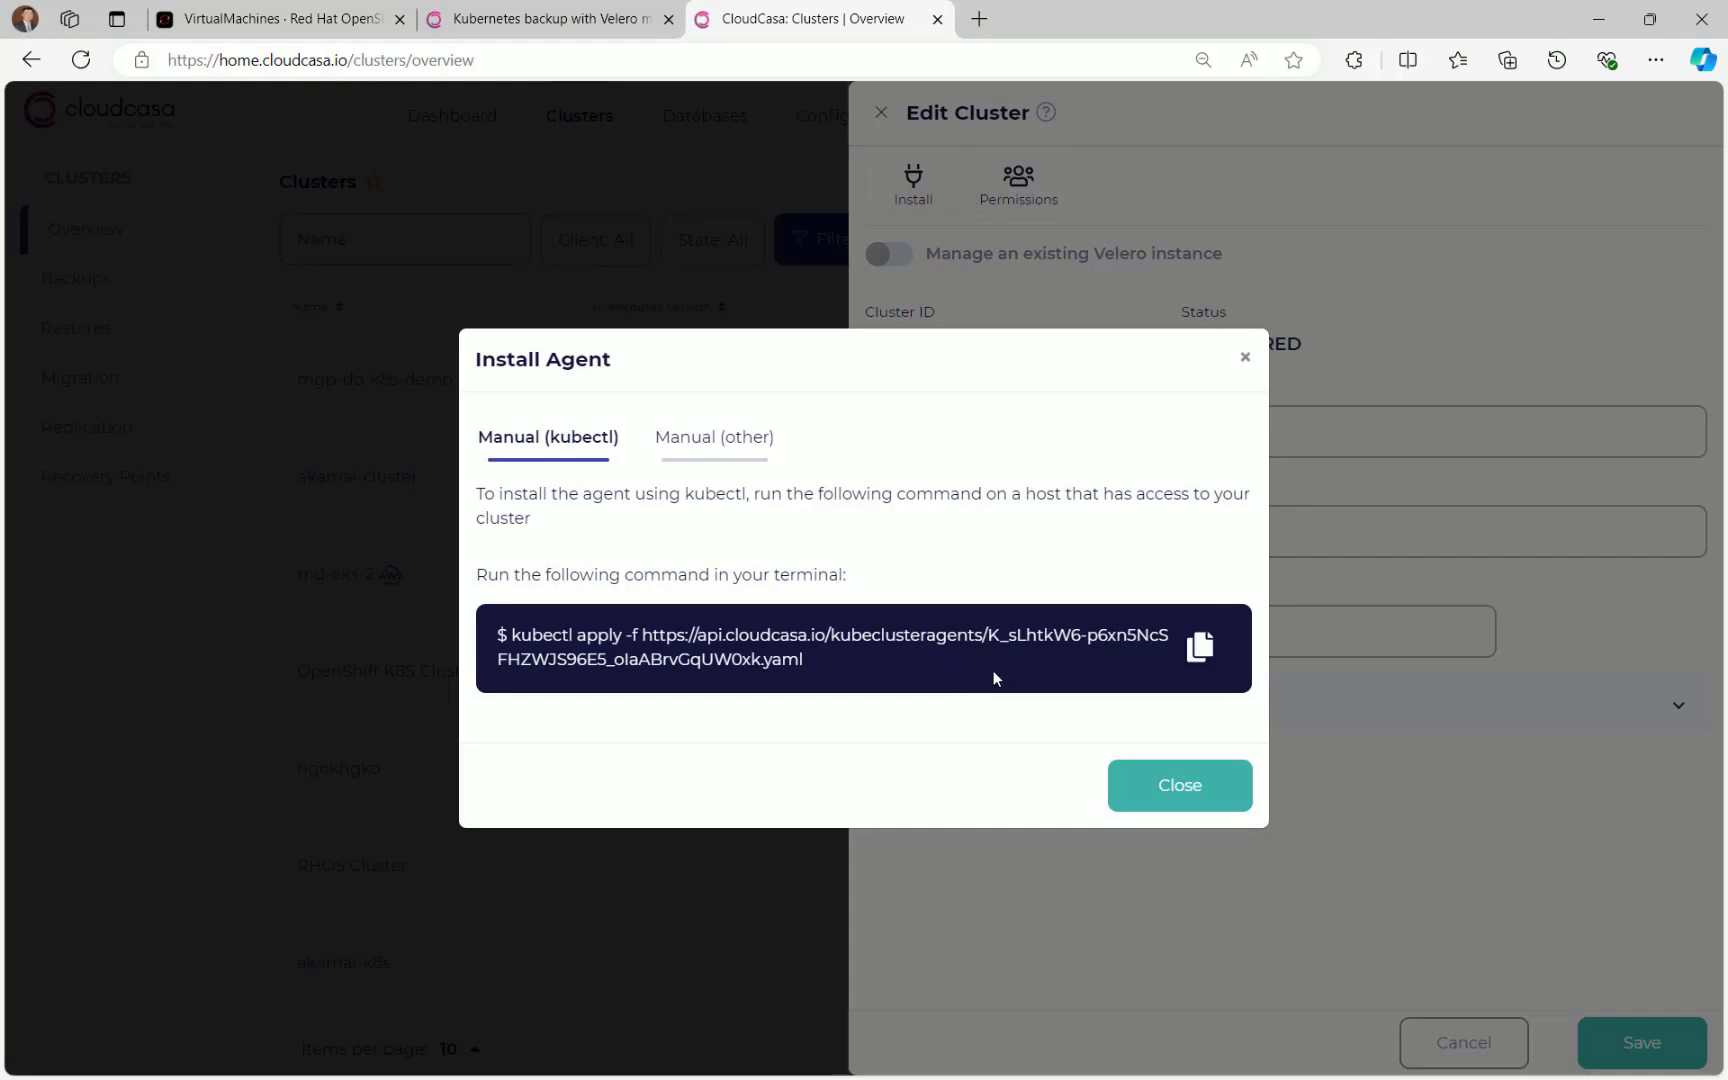
Copy the kubectl agent install command, run it in the OpenShift web terminal, and list the pods in the cloudcasa-io namespace
{"action": "left_click", "coordinate": [1199, 651]}
{"action": "left_click", "coordinate": [316, 29]}
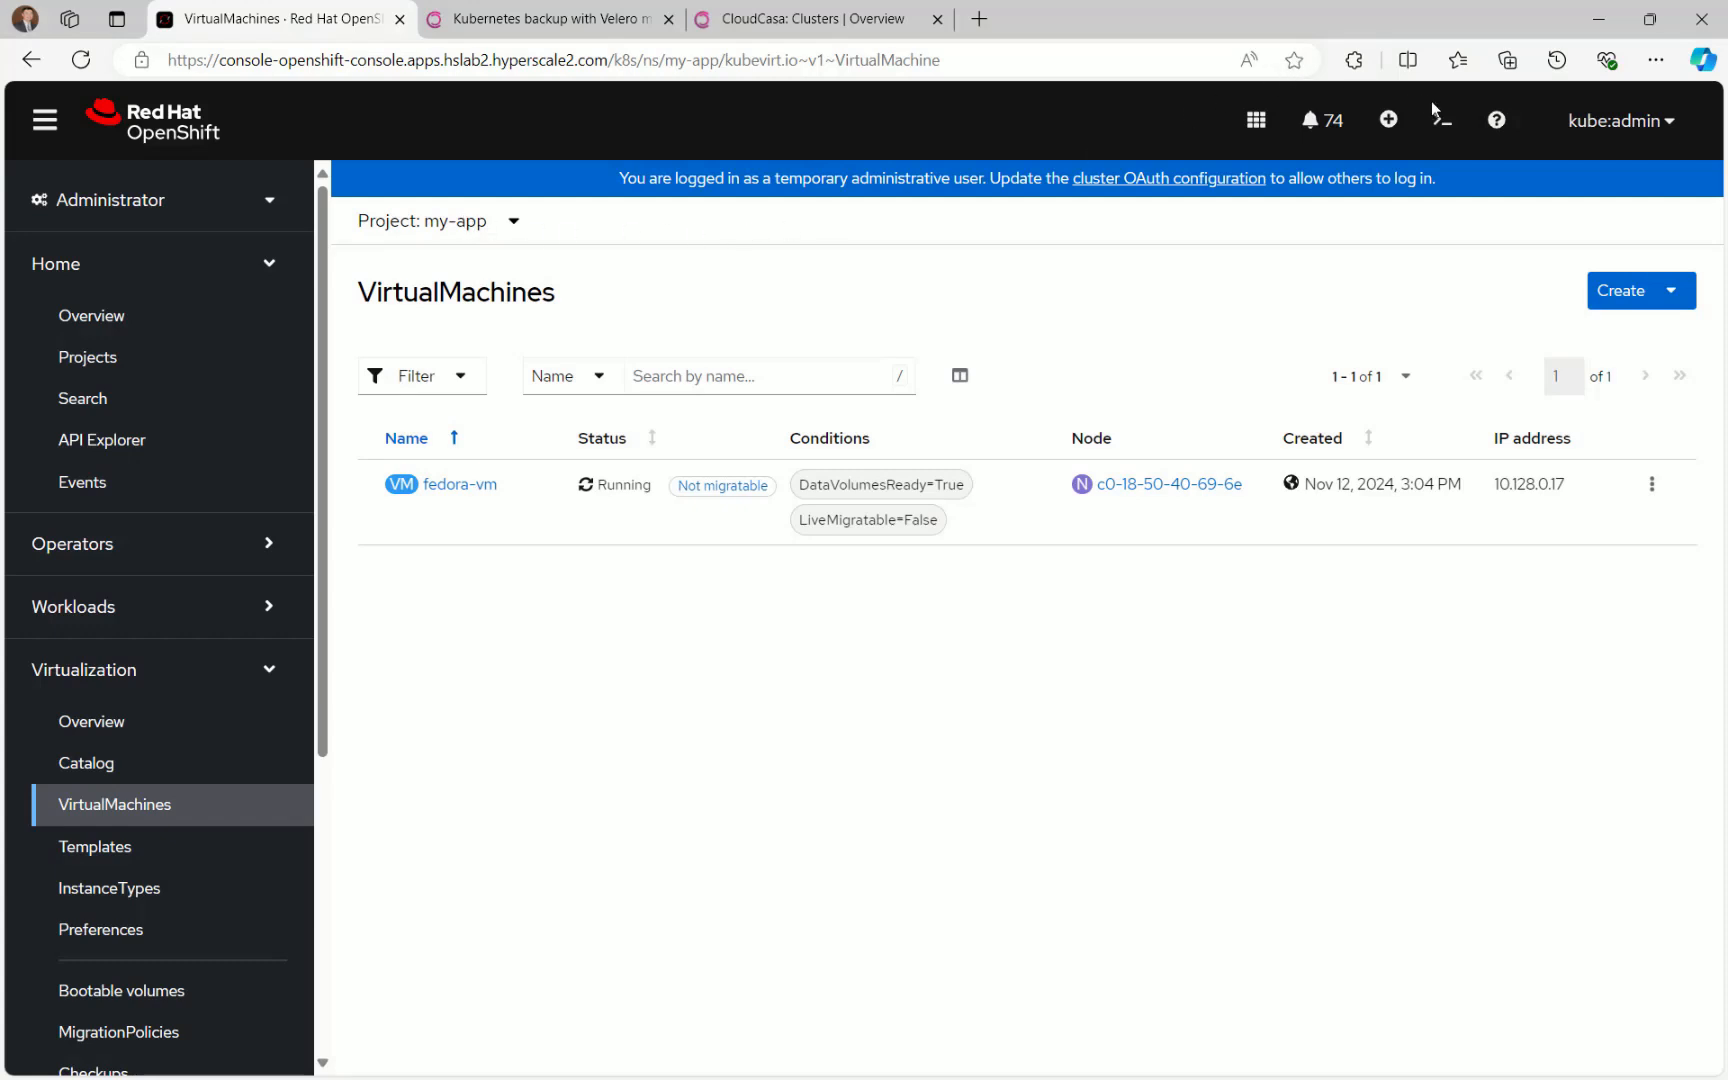
{"action": "left_click", "coordinate": [1443, 124]}
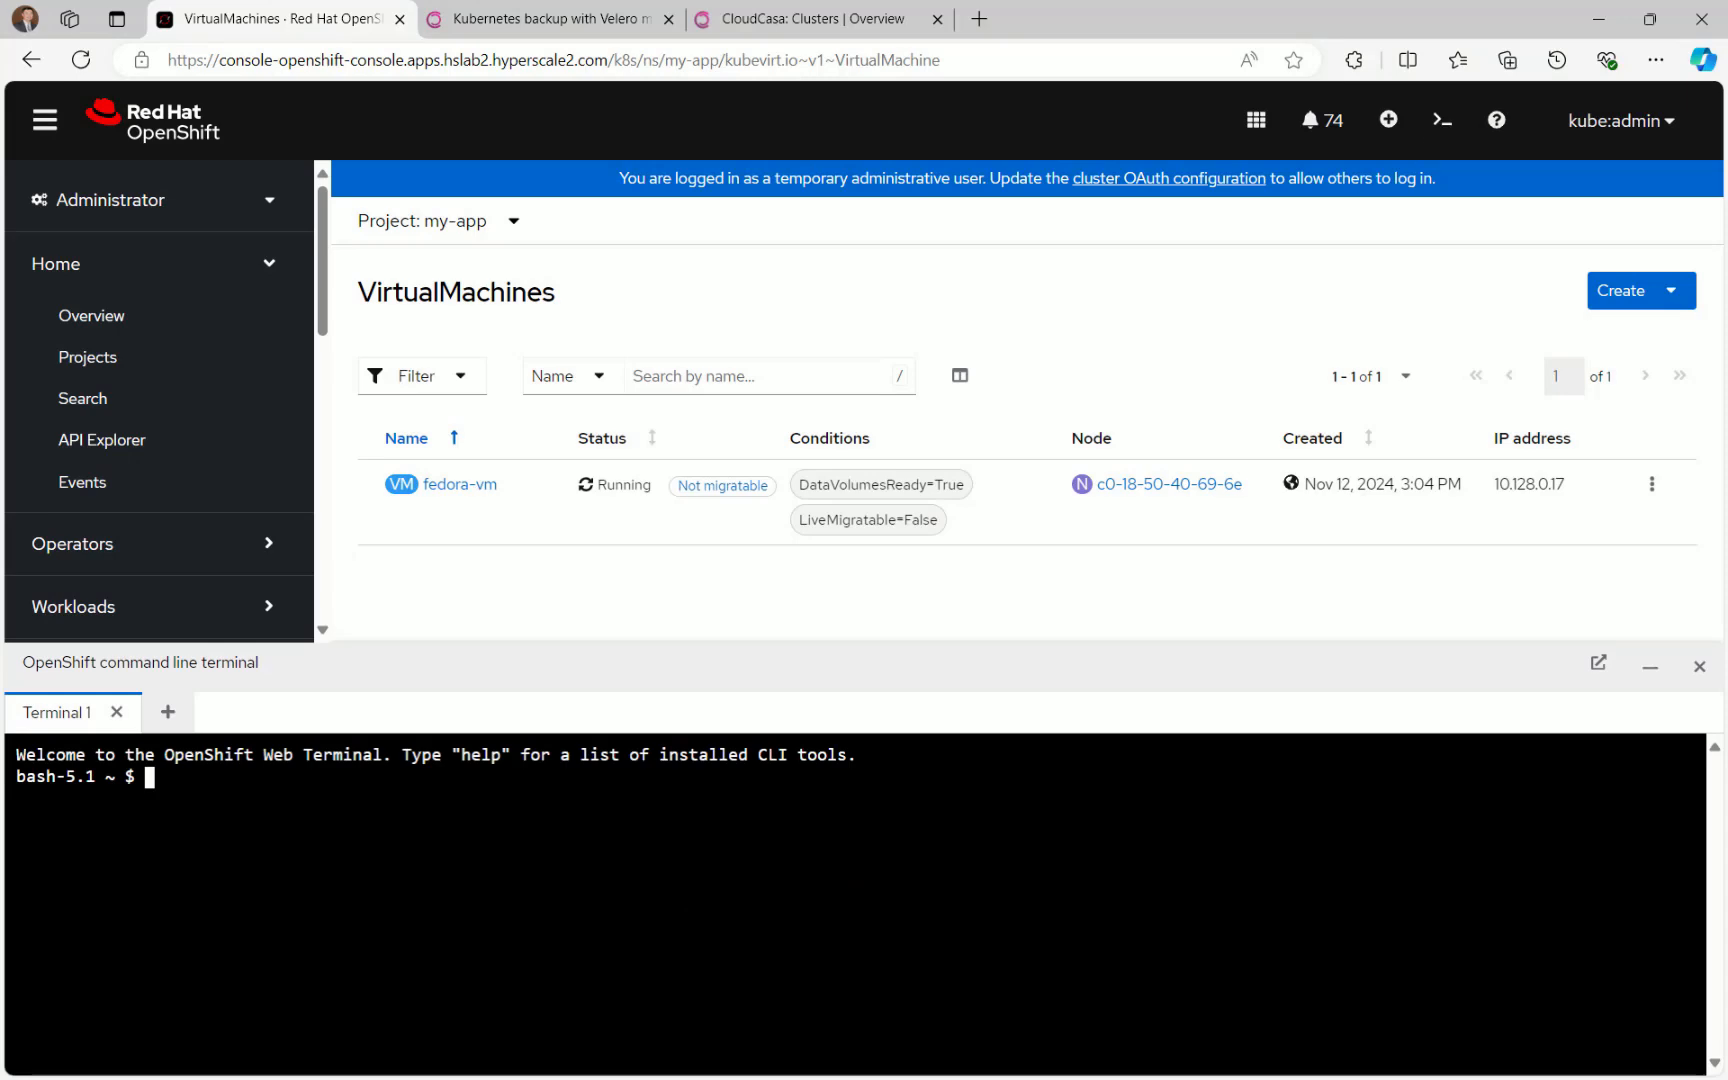
{"action": "right_click", "coordinate": [864, 886]}
{"action": "left_click", "coordinate": [962, 630]}
{"action": "key", "text": "Return"}
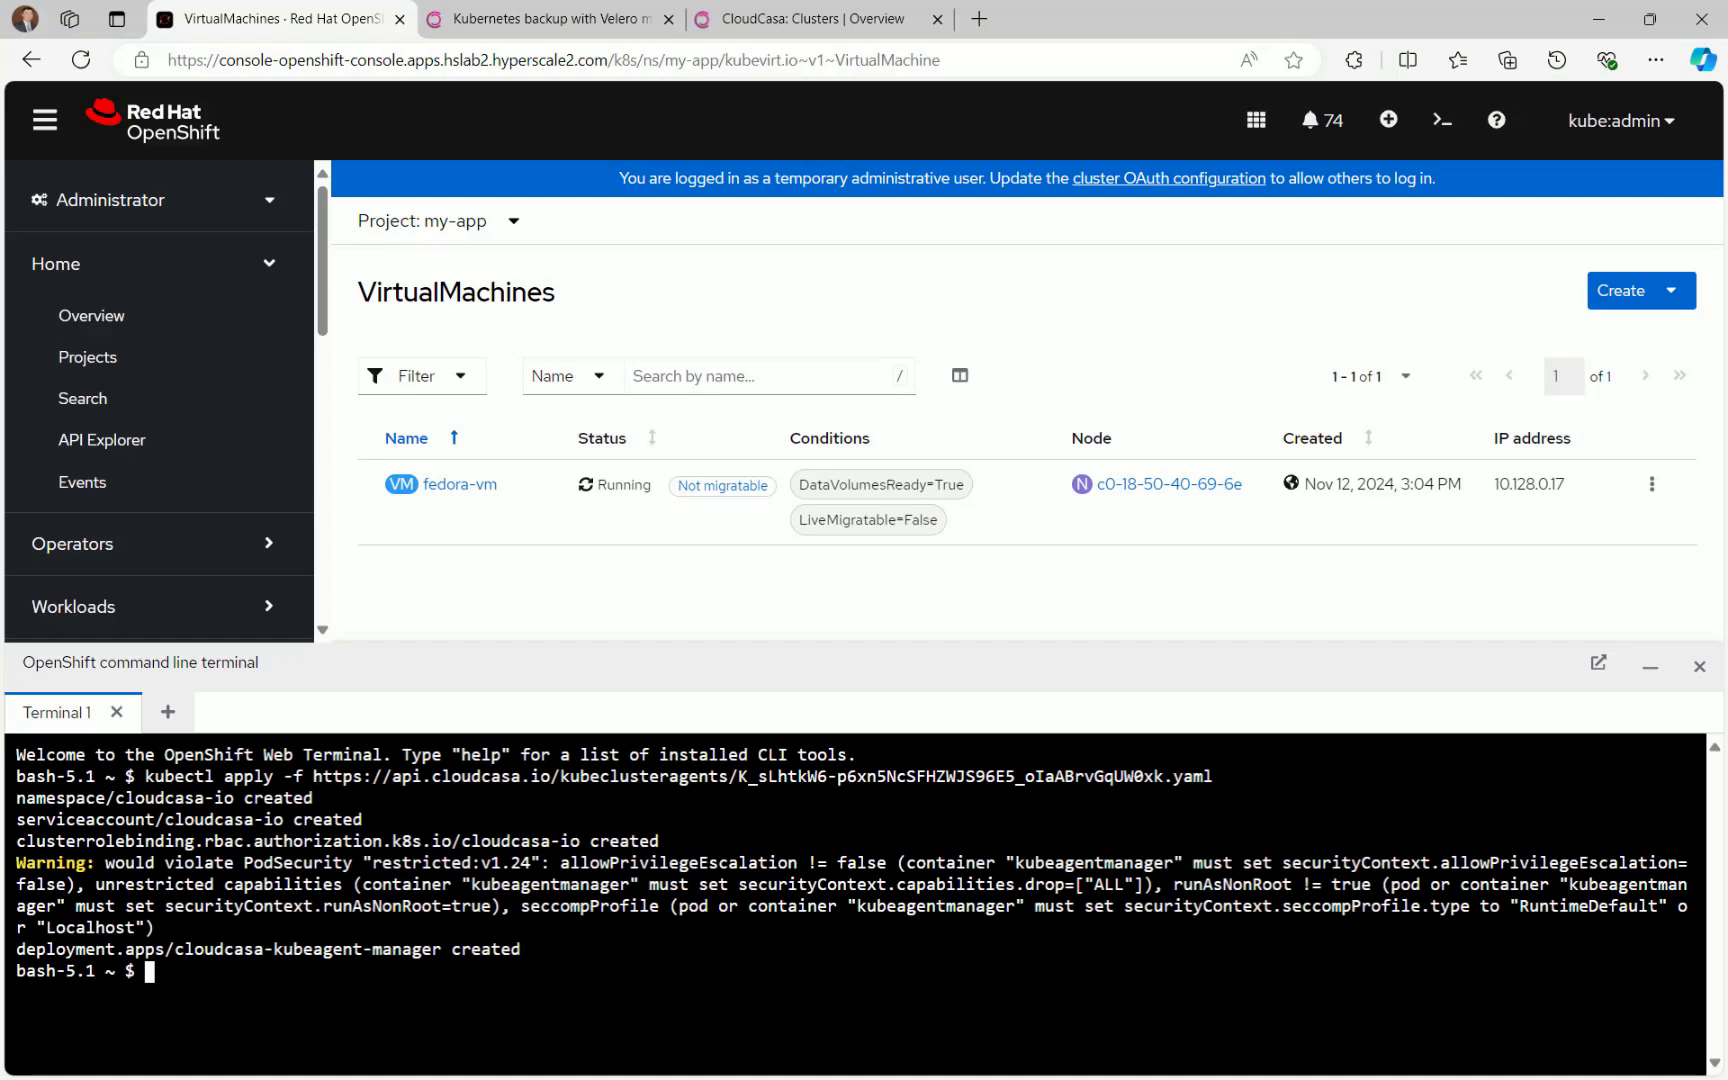
{"action": "type", "text": "oc get pods -n cloudcasa-io"}
{"action": "key", "text": "Return"}
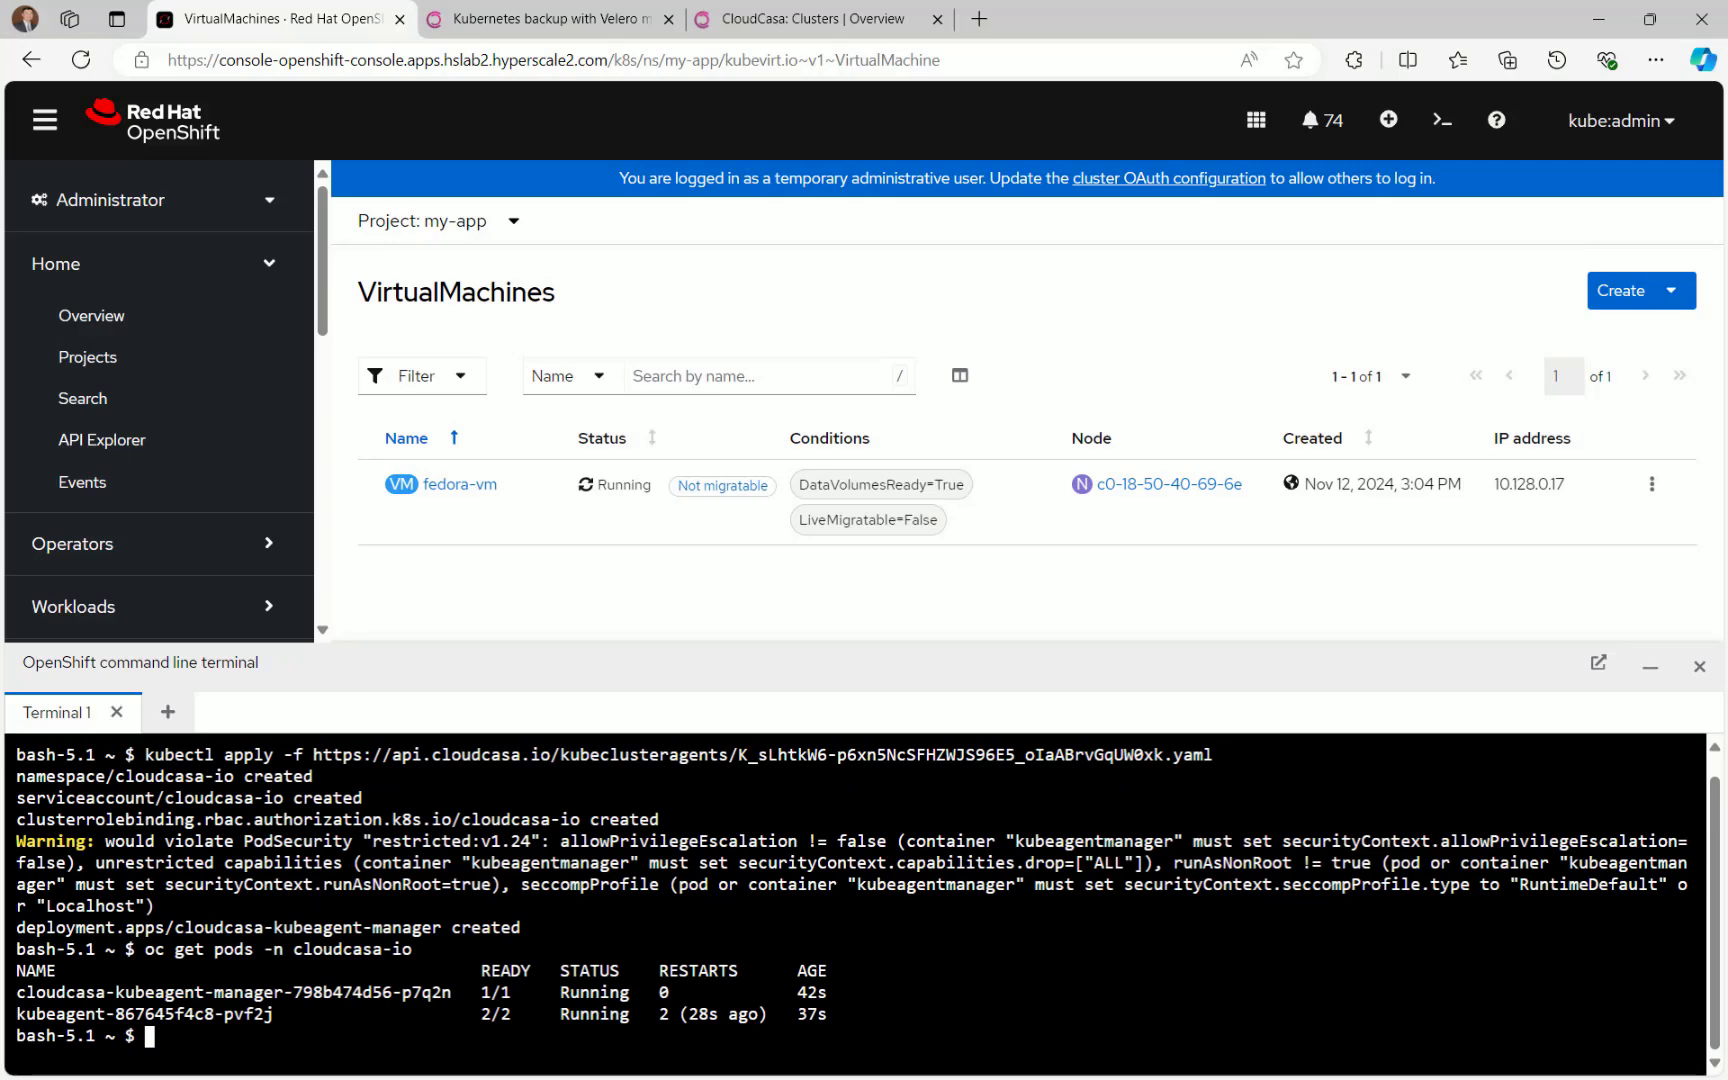
Return to CloudCasa and close both the agent installation notice and the RHOS Cluster editing form
{"action": "left_click", "coordinate": [775, 20]}
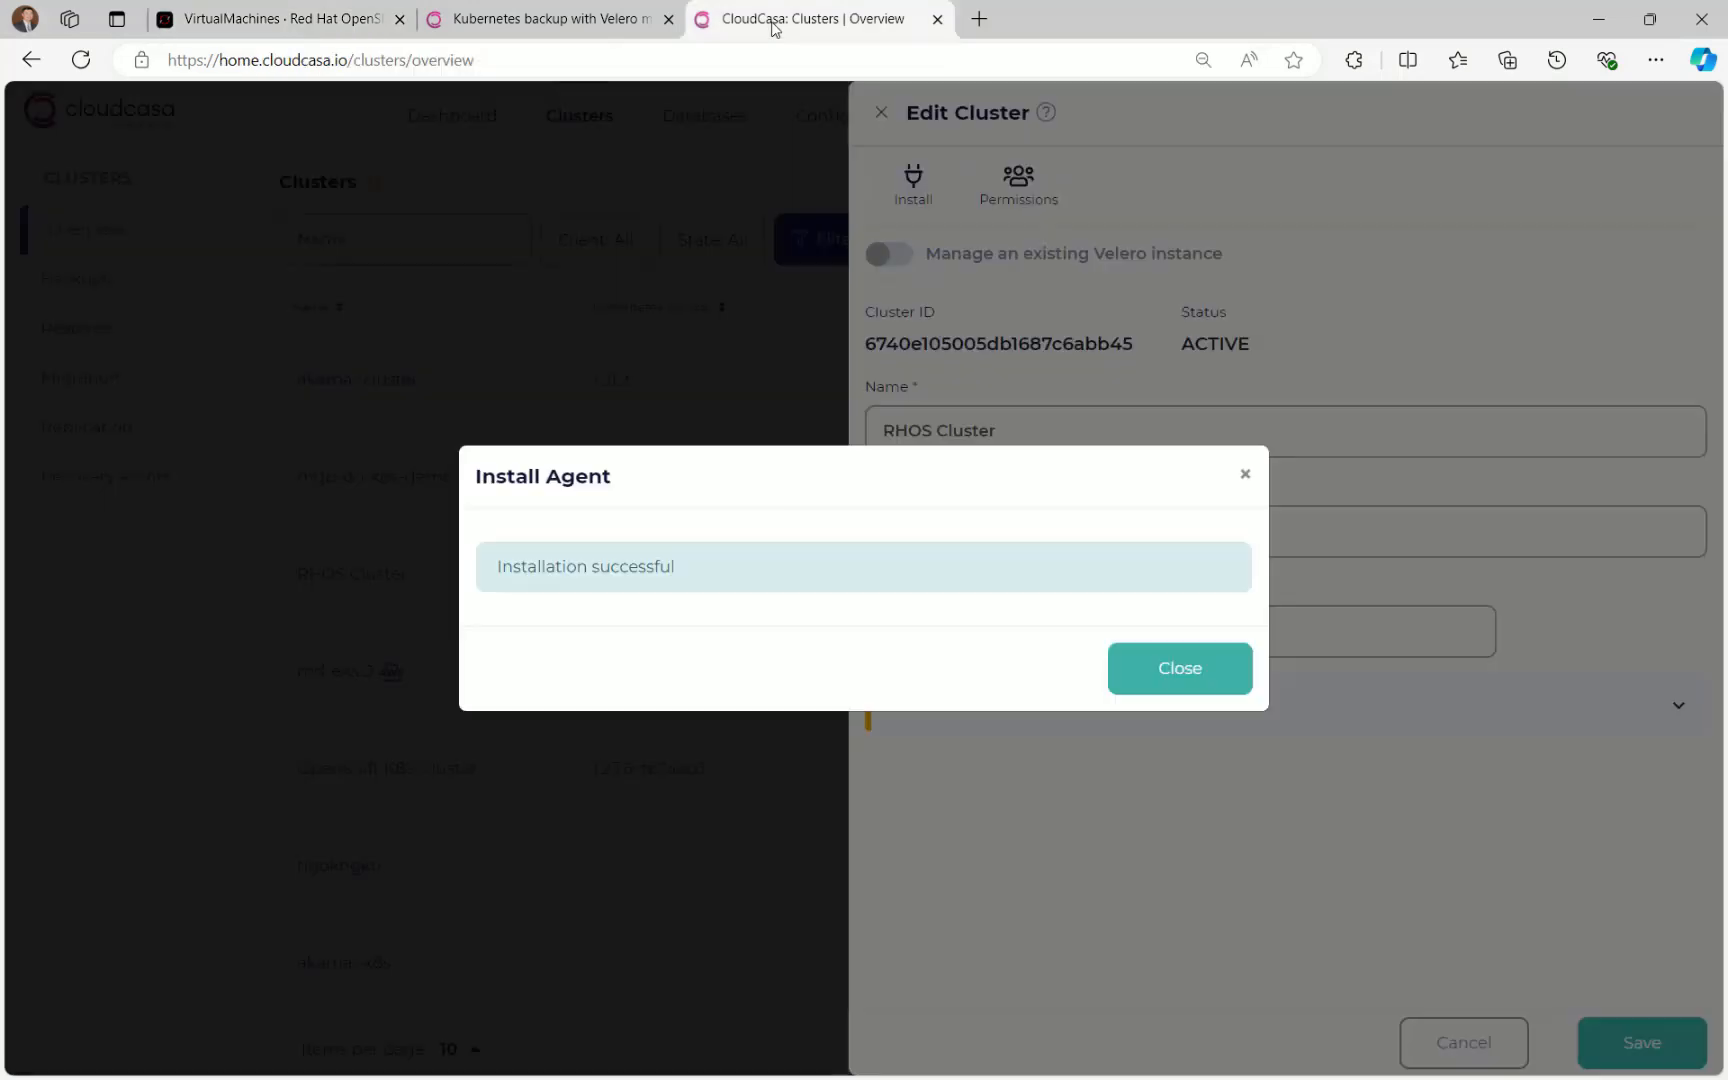
{"action": "left_click", "coordinate": [1165, 682]}
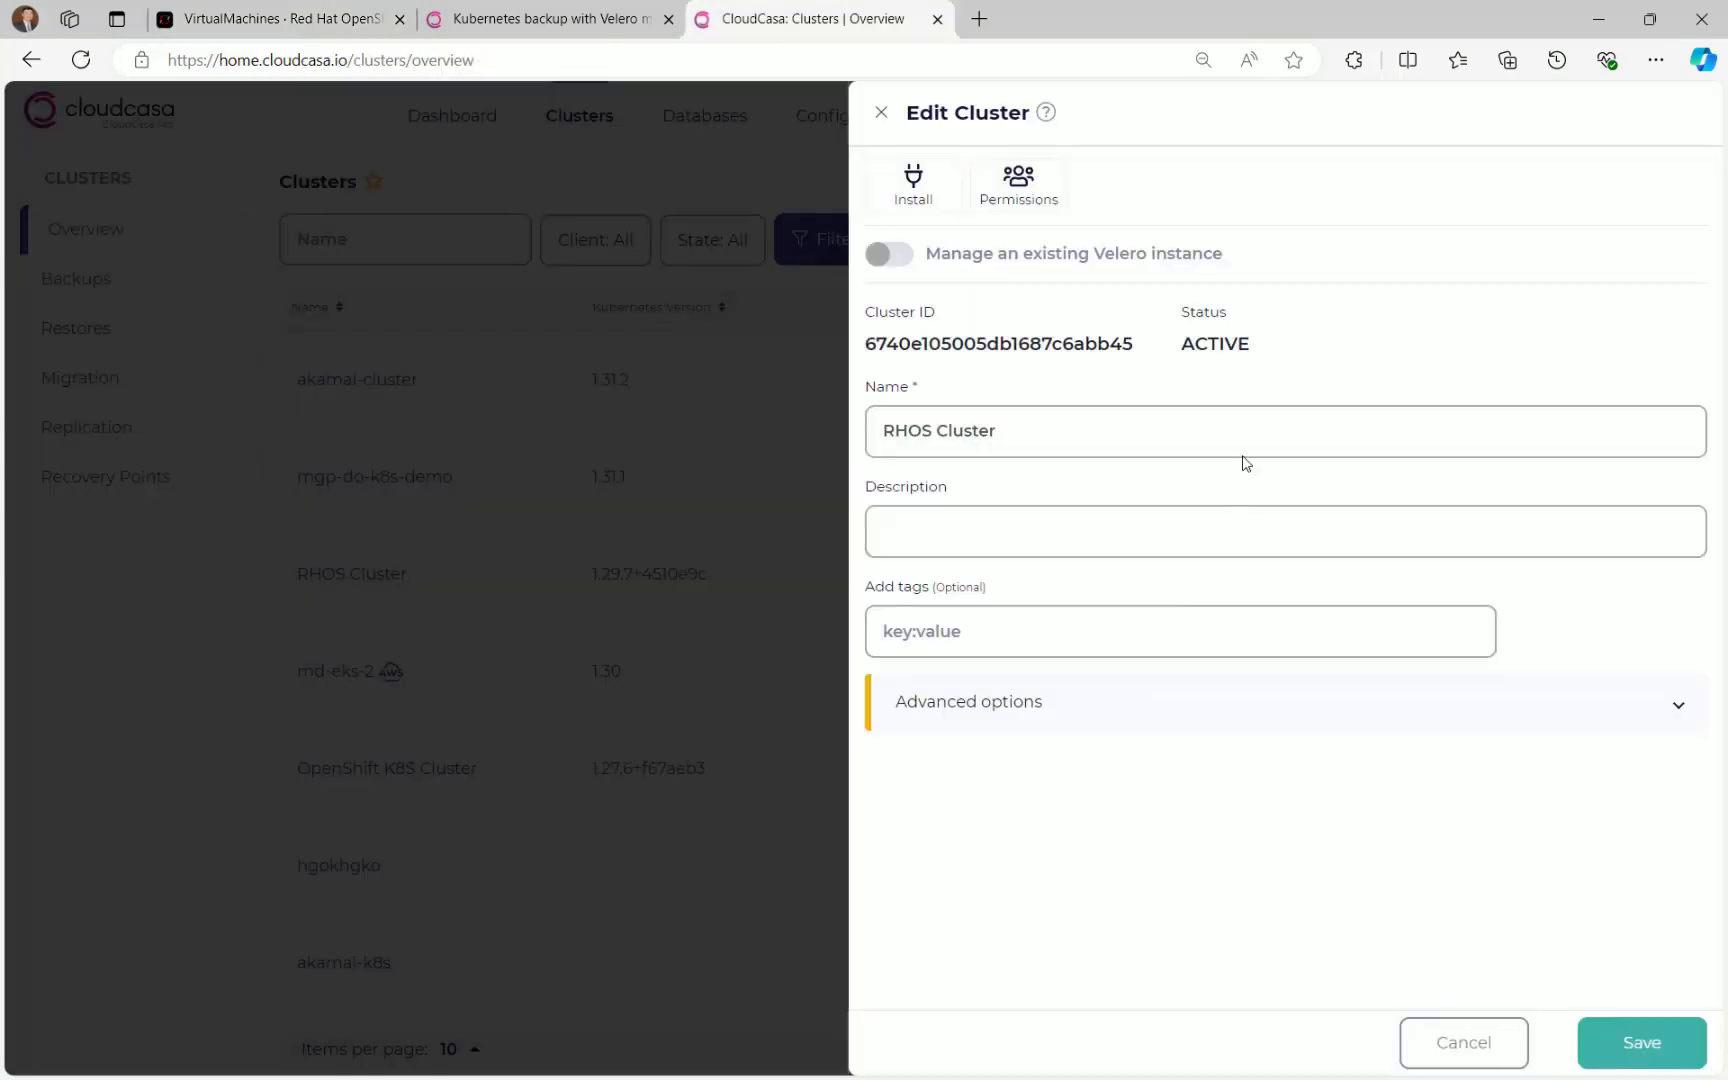
{"action": "right_click", "coordinate": [871, 114]}
{"action": "left_click", "coordinate": [870, 112]}
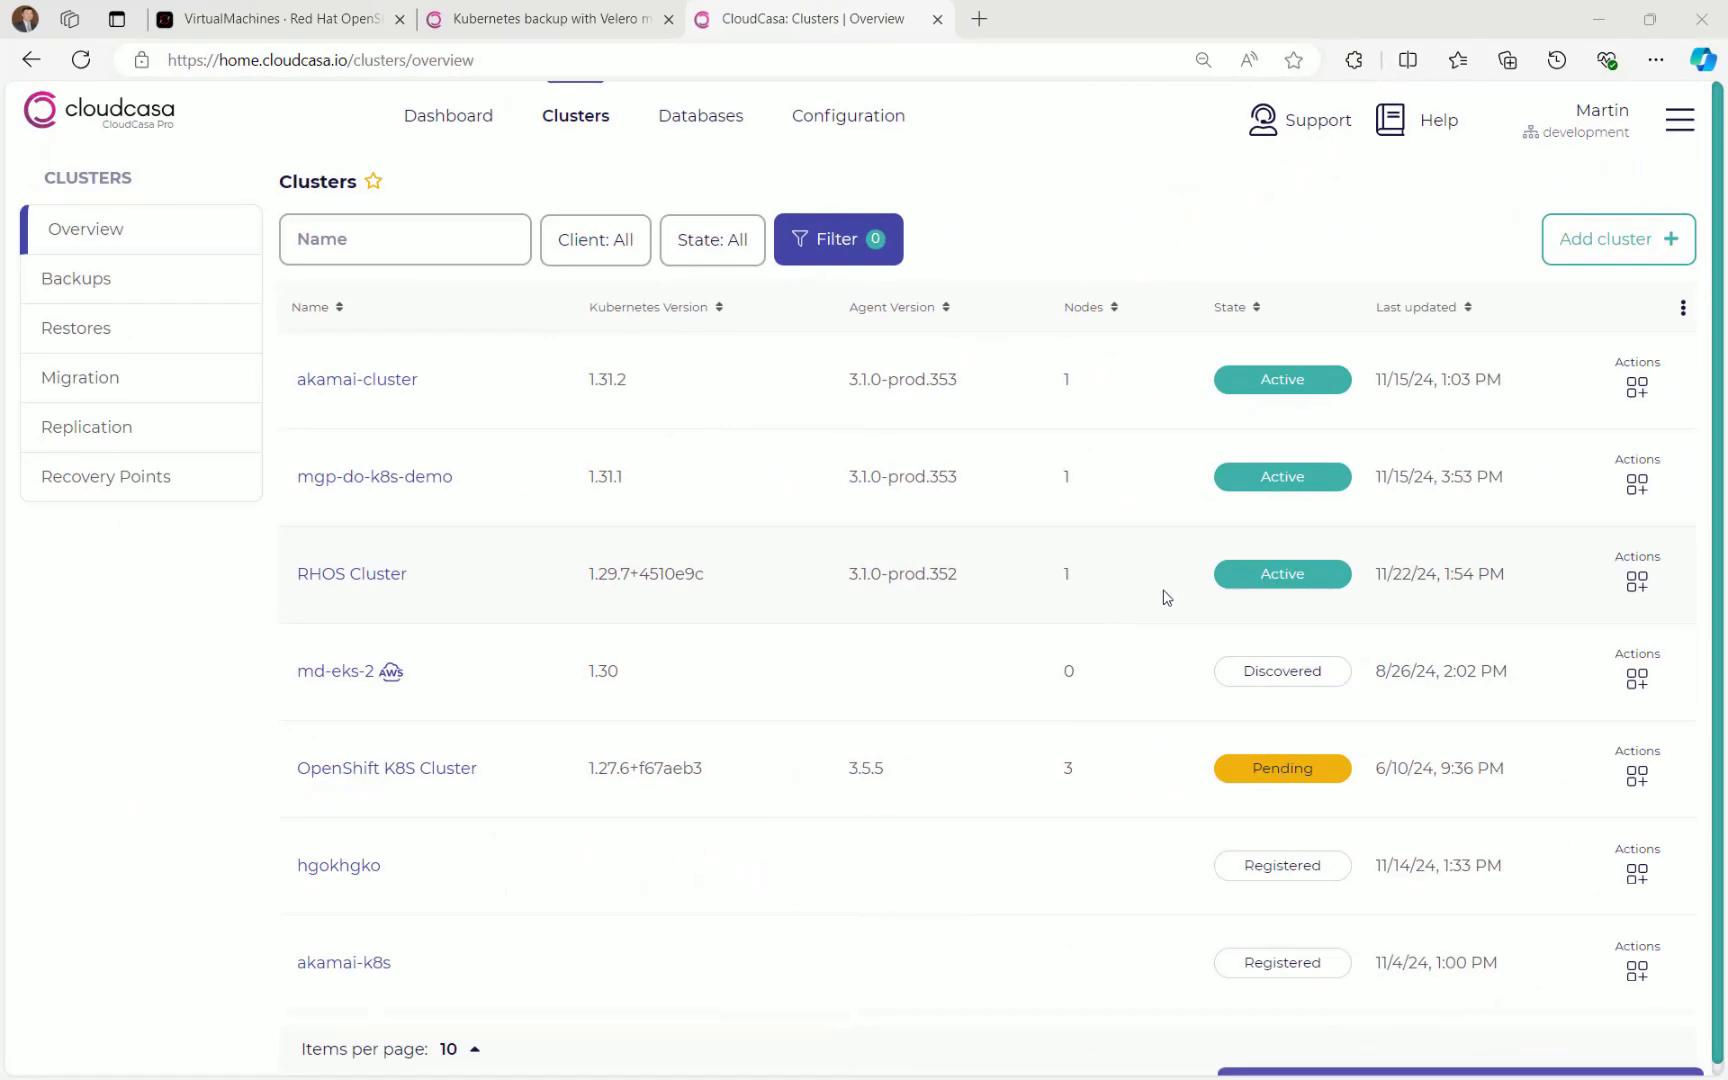
Start a new cluster backup definition with RHOS Cluster as the source
{"action": "left_click", "coordinate": [118, 290]}
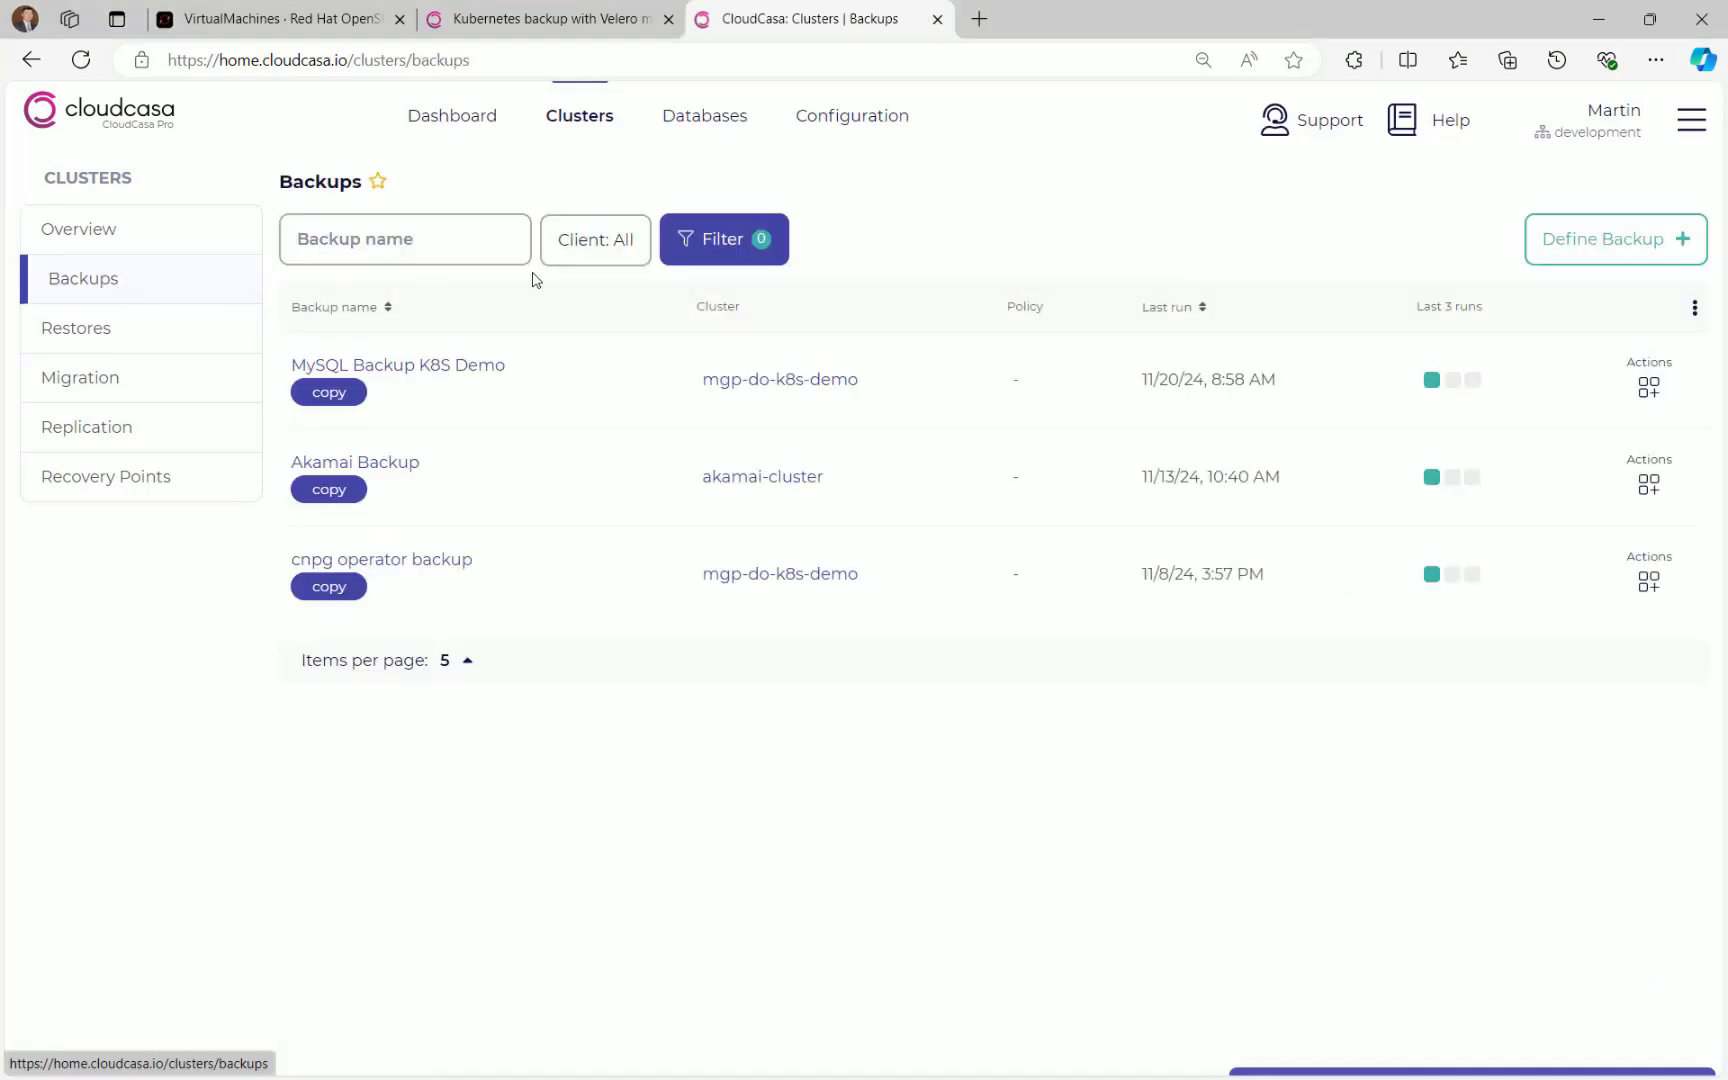
{"action": "left_click", "coordinate": [1655, 246]}
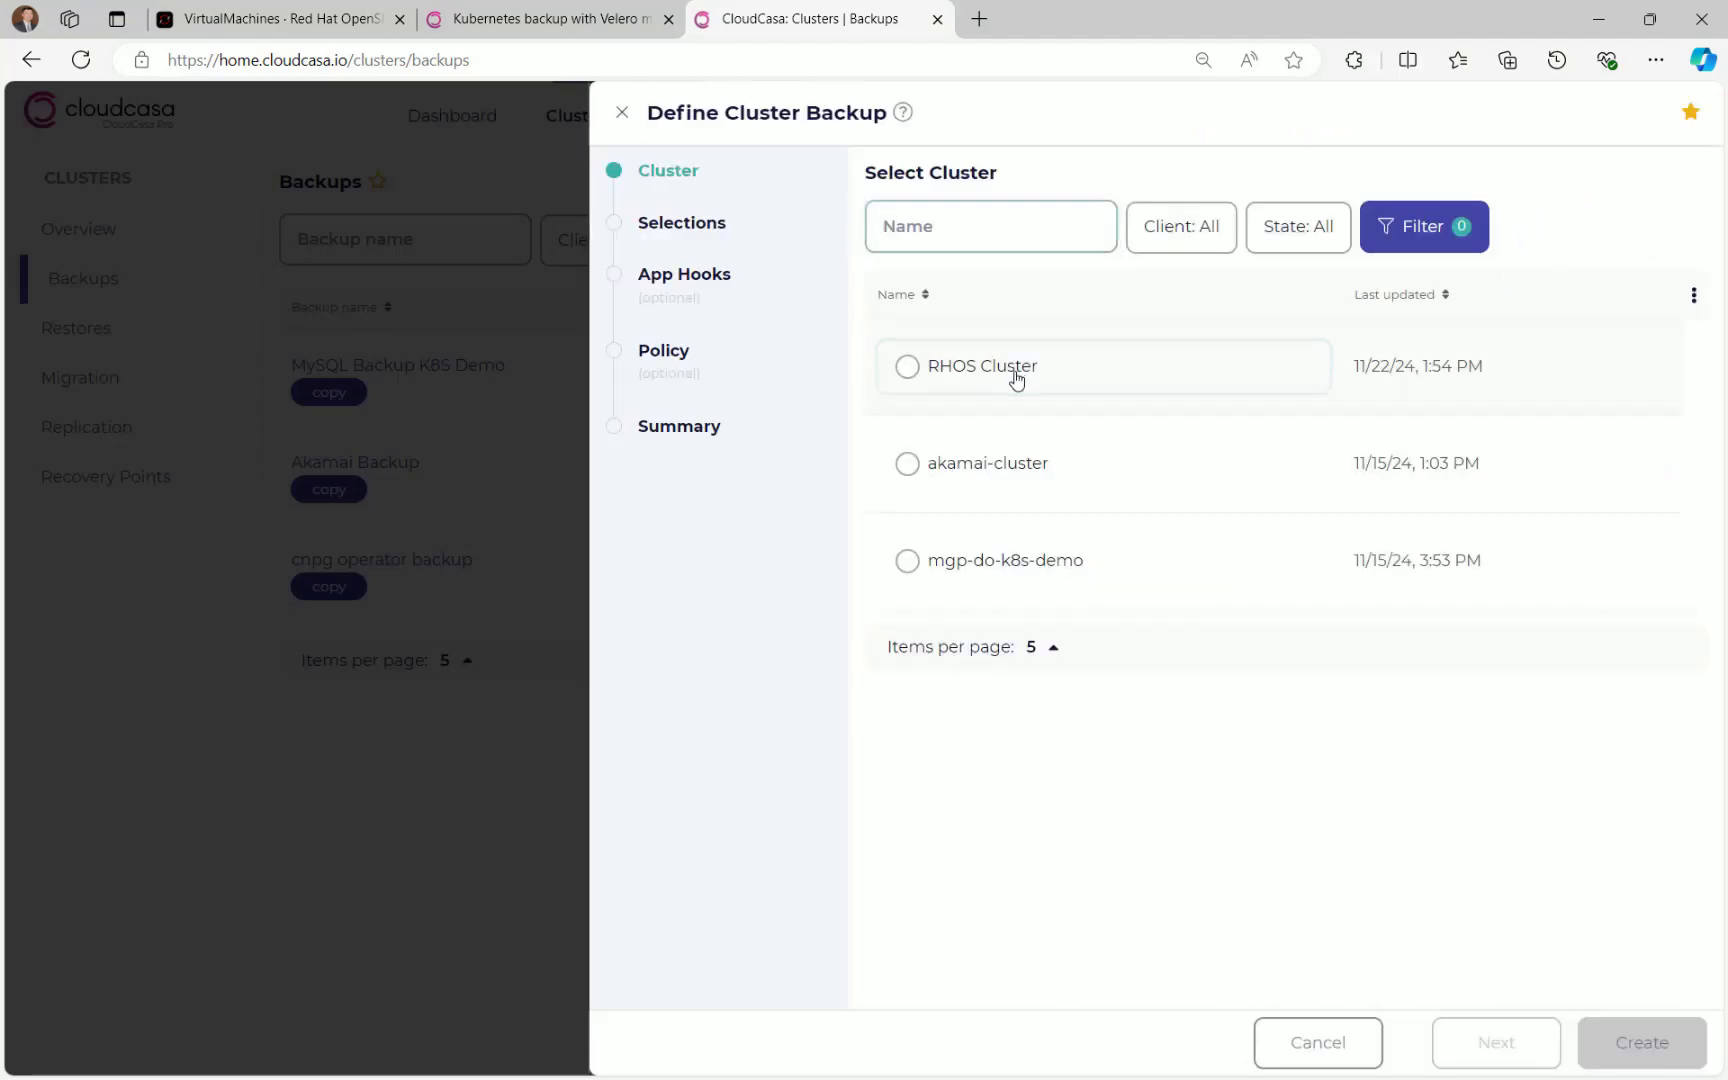
{"action": "left_click", "coordinate": [1015, 377]}
{"action": "left_click", "coordinate": [1500, 1038]}
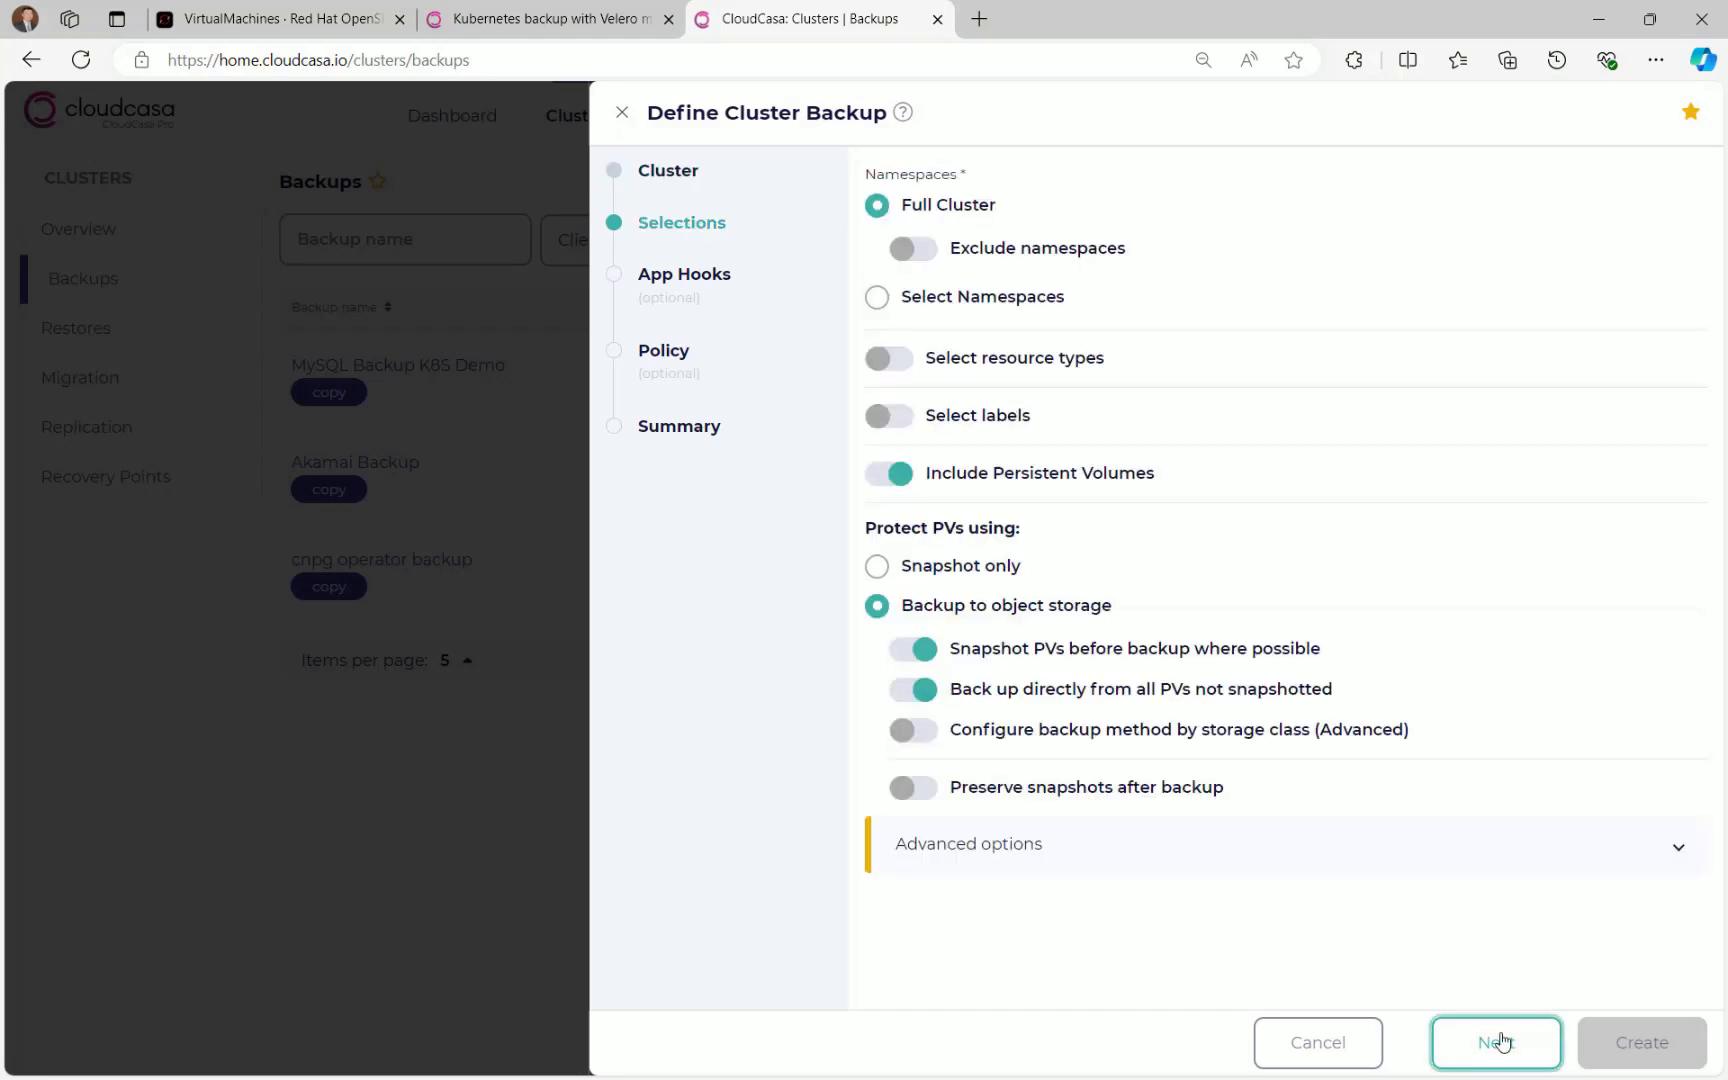
Restrict the backup to the my-app namespace with its persistent volumes backed up to object storage, and skip the app hooks
{"action": "left_click", "coordinate": [978, 303]}
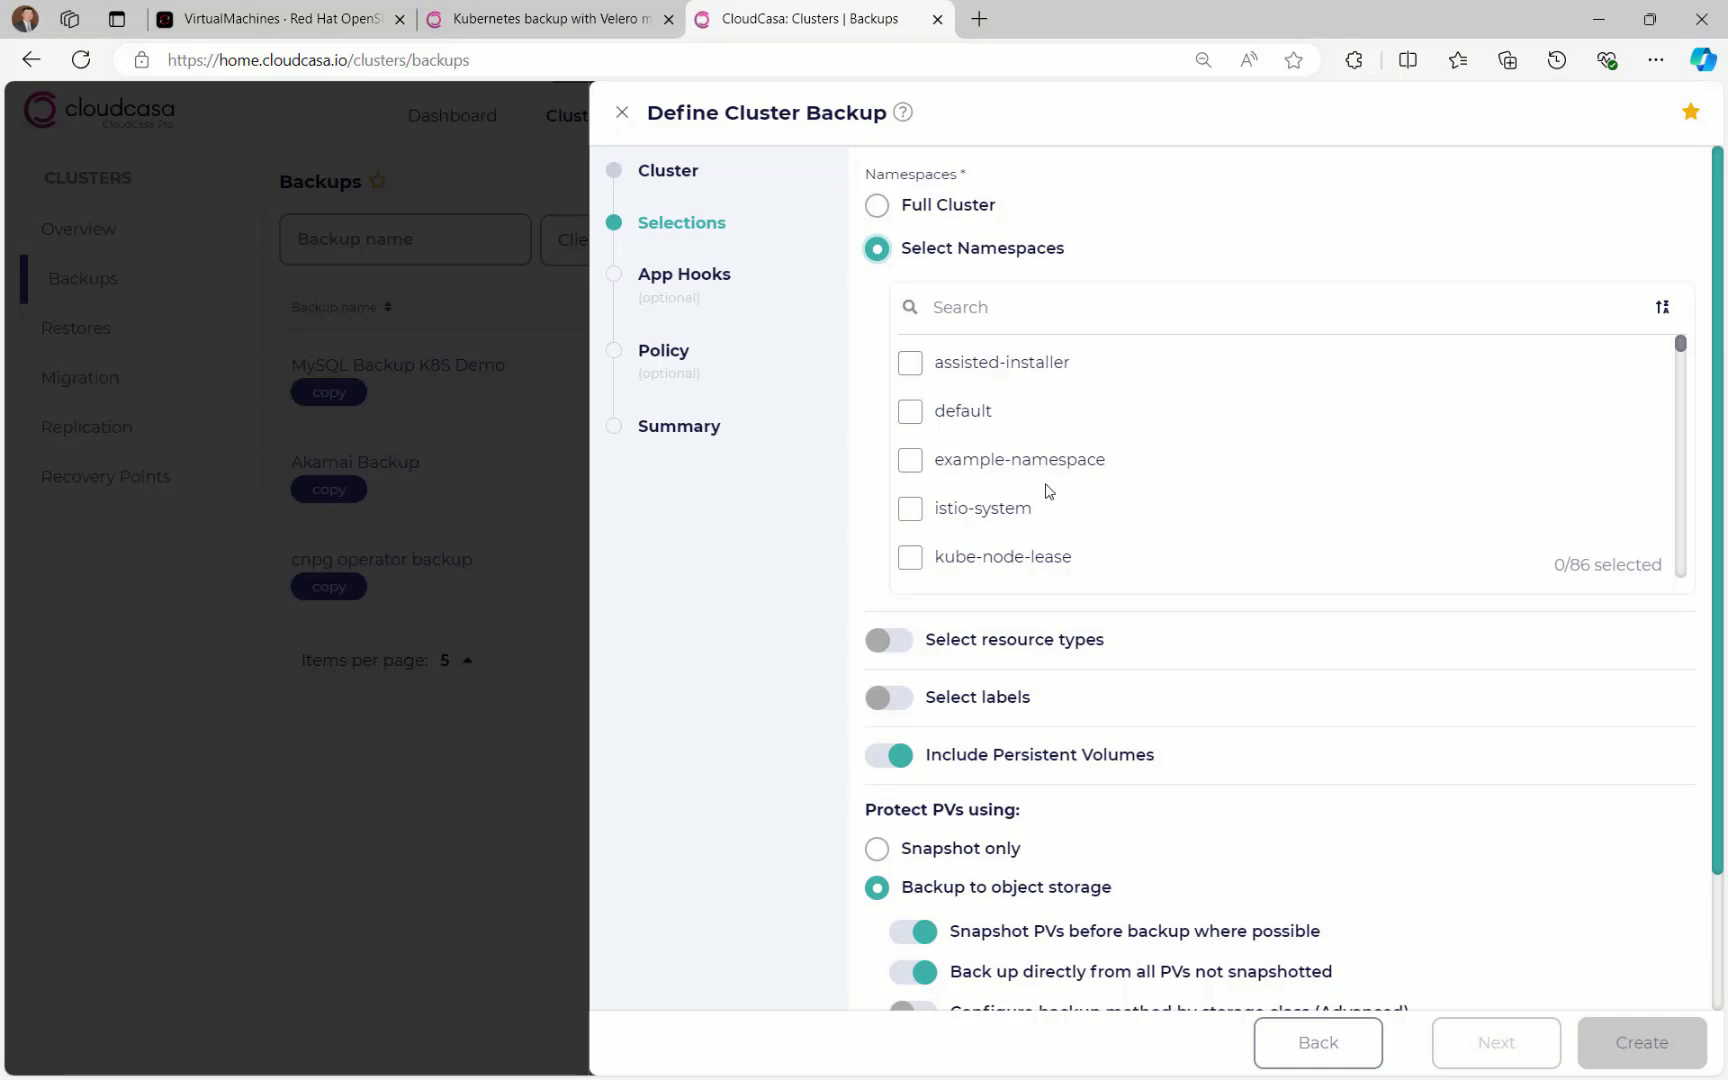
{"action": "scroll", "coordinate": [1048, 492], "scroll_direction": "down", "scroll_amount": 5}
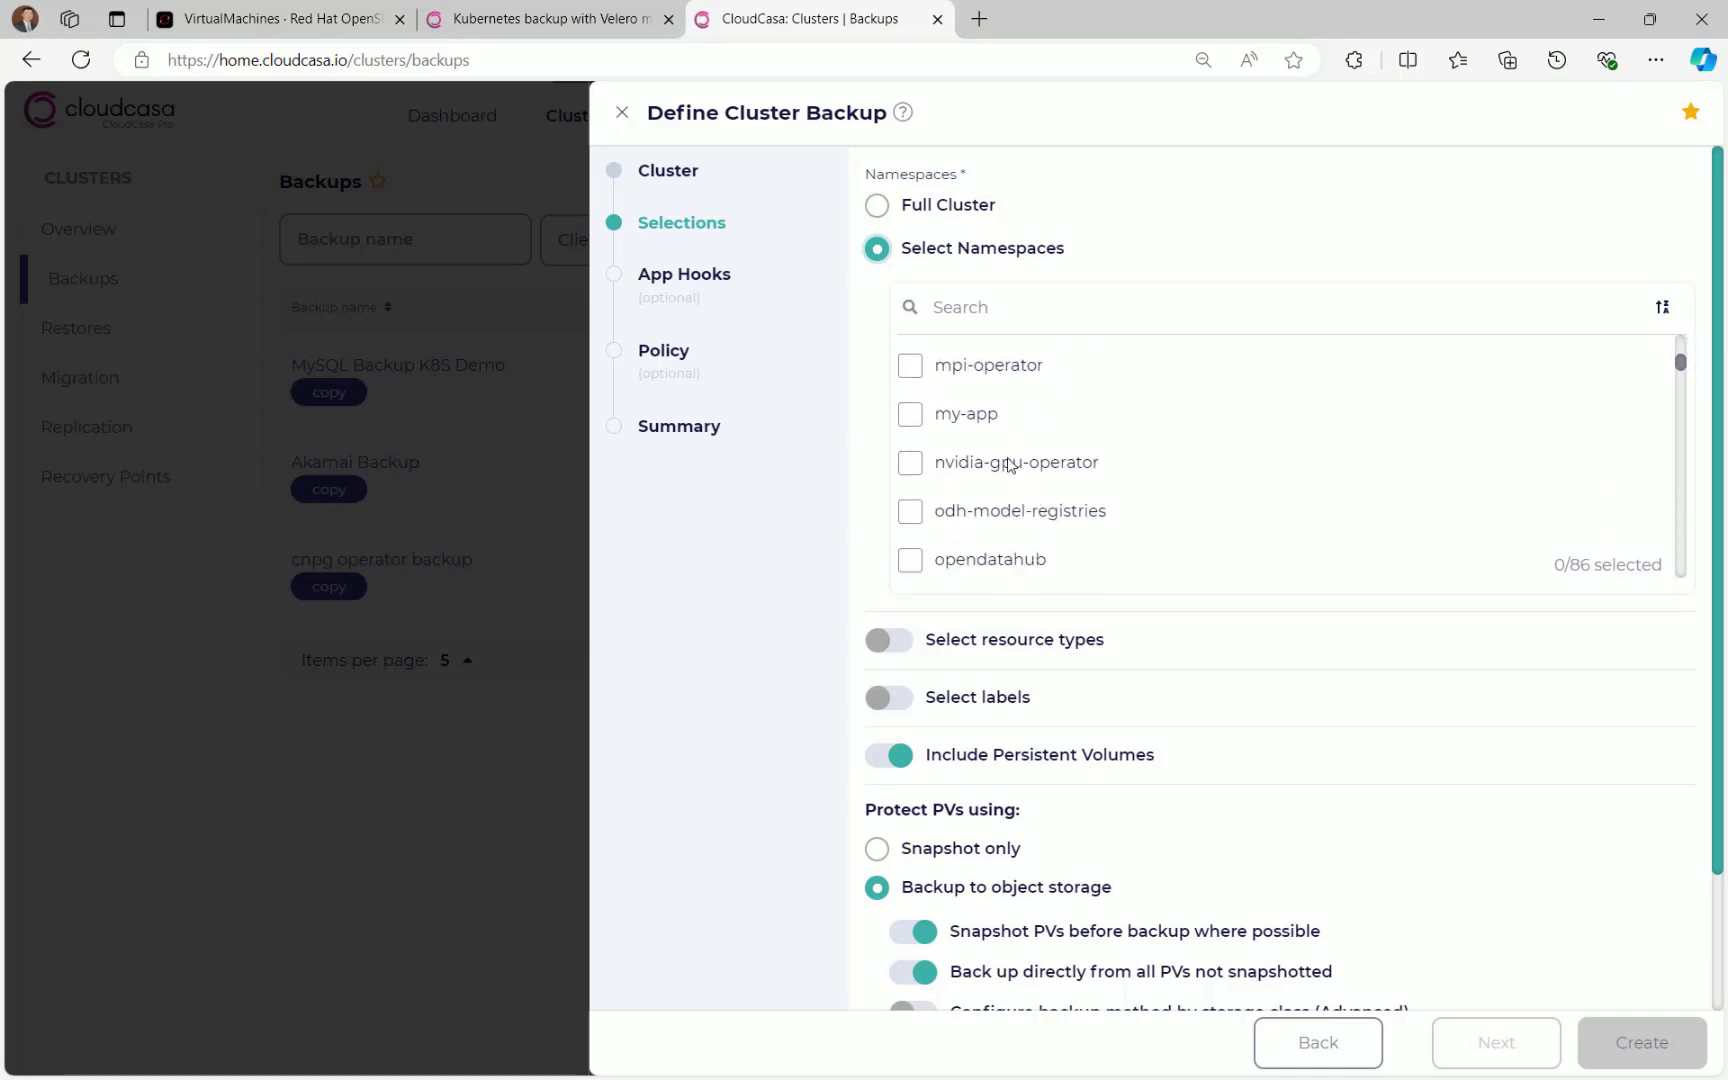
{"action": "left_click", "coordinate": [978, 424]}
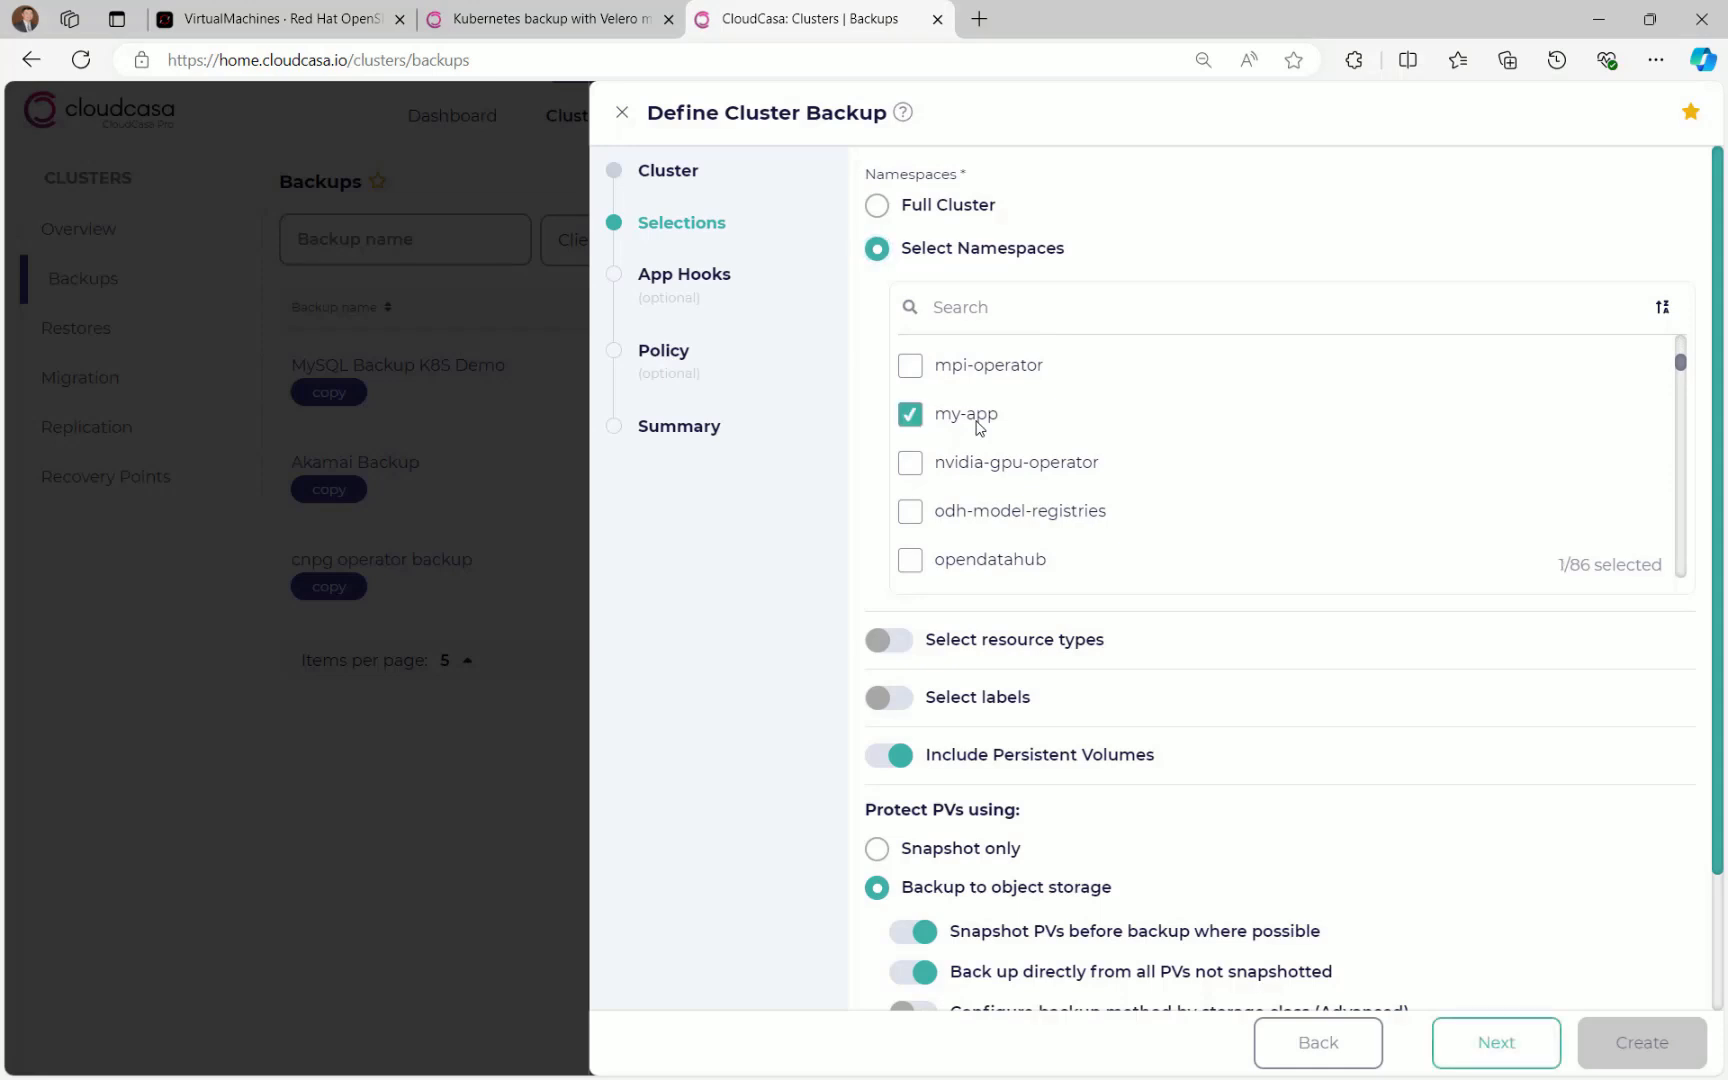
{"action": "scroll", "coordinate": [1435, 582], "scroll_direction": "down", "scroll_amount": 3}
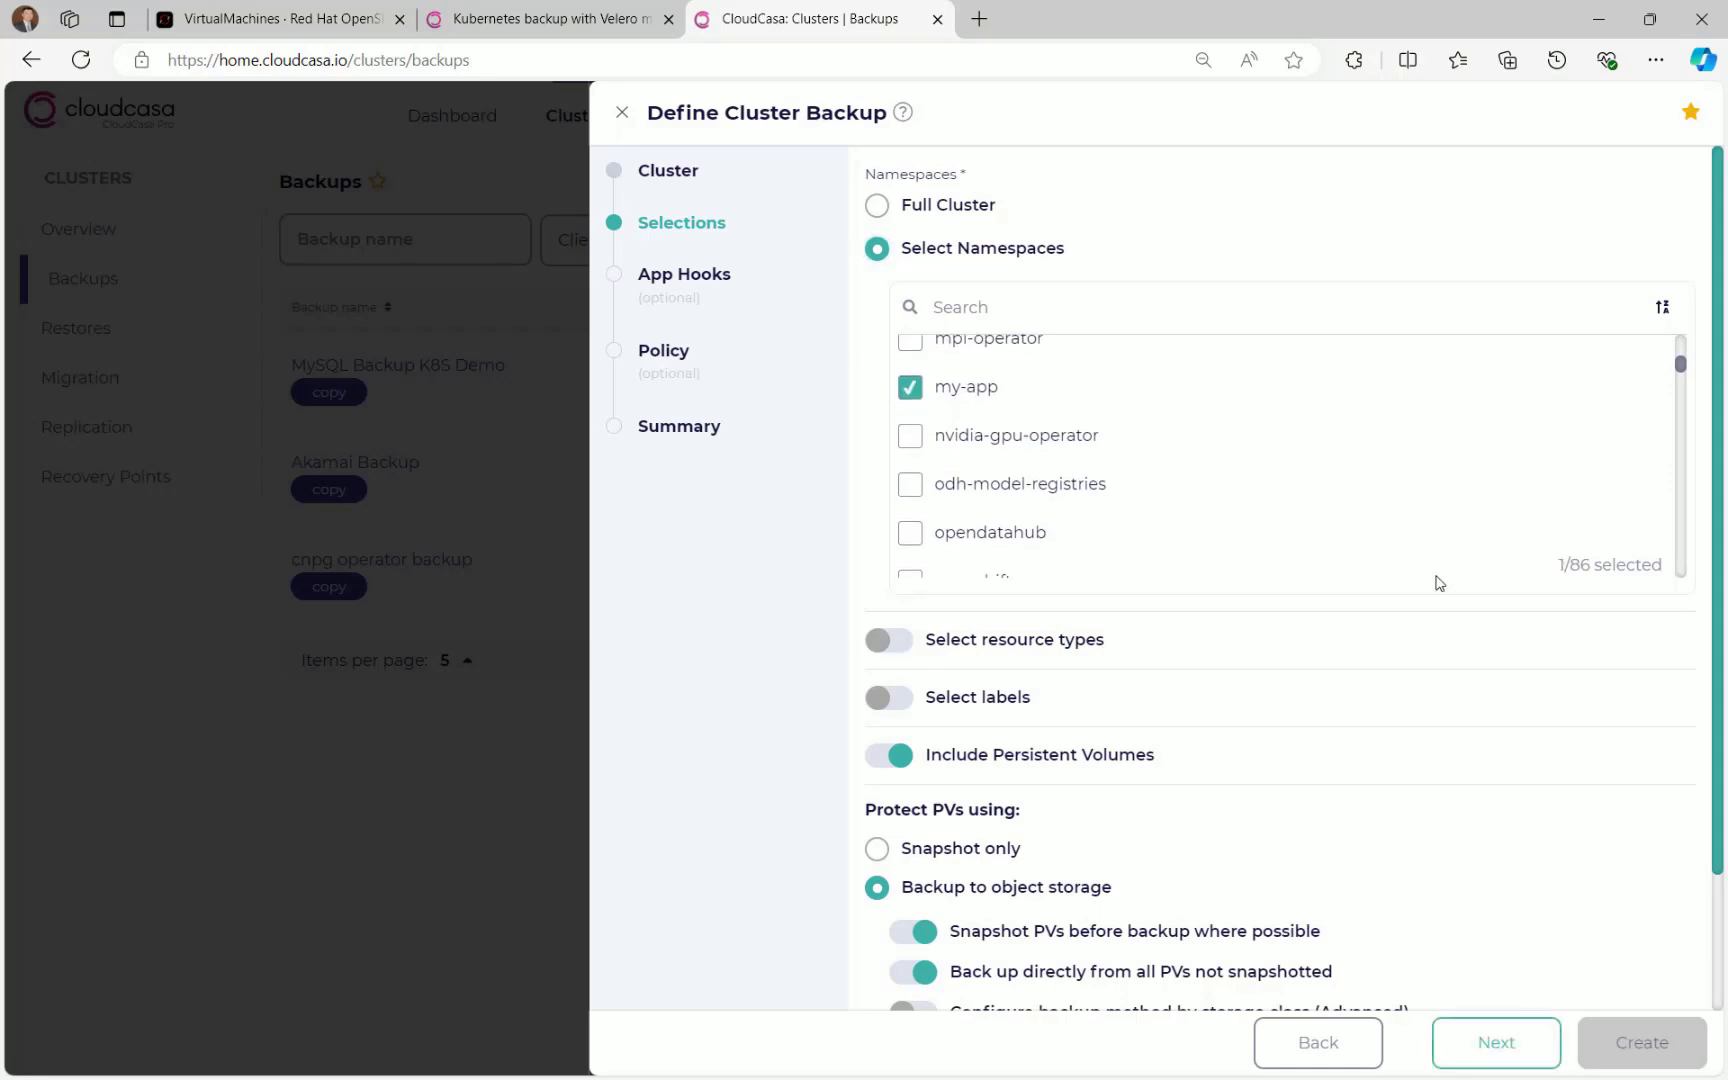
{"action": "scroll", "coordinate": [1660, 819], "scroll_direction": "down", "scroll_amount": 2}
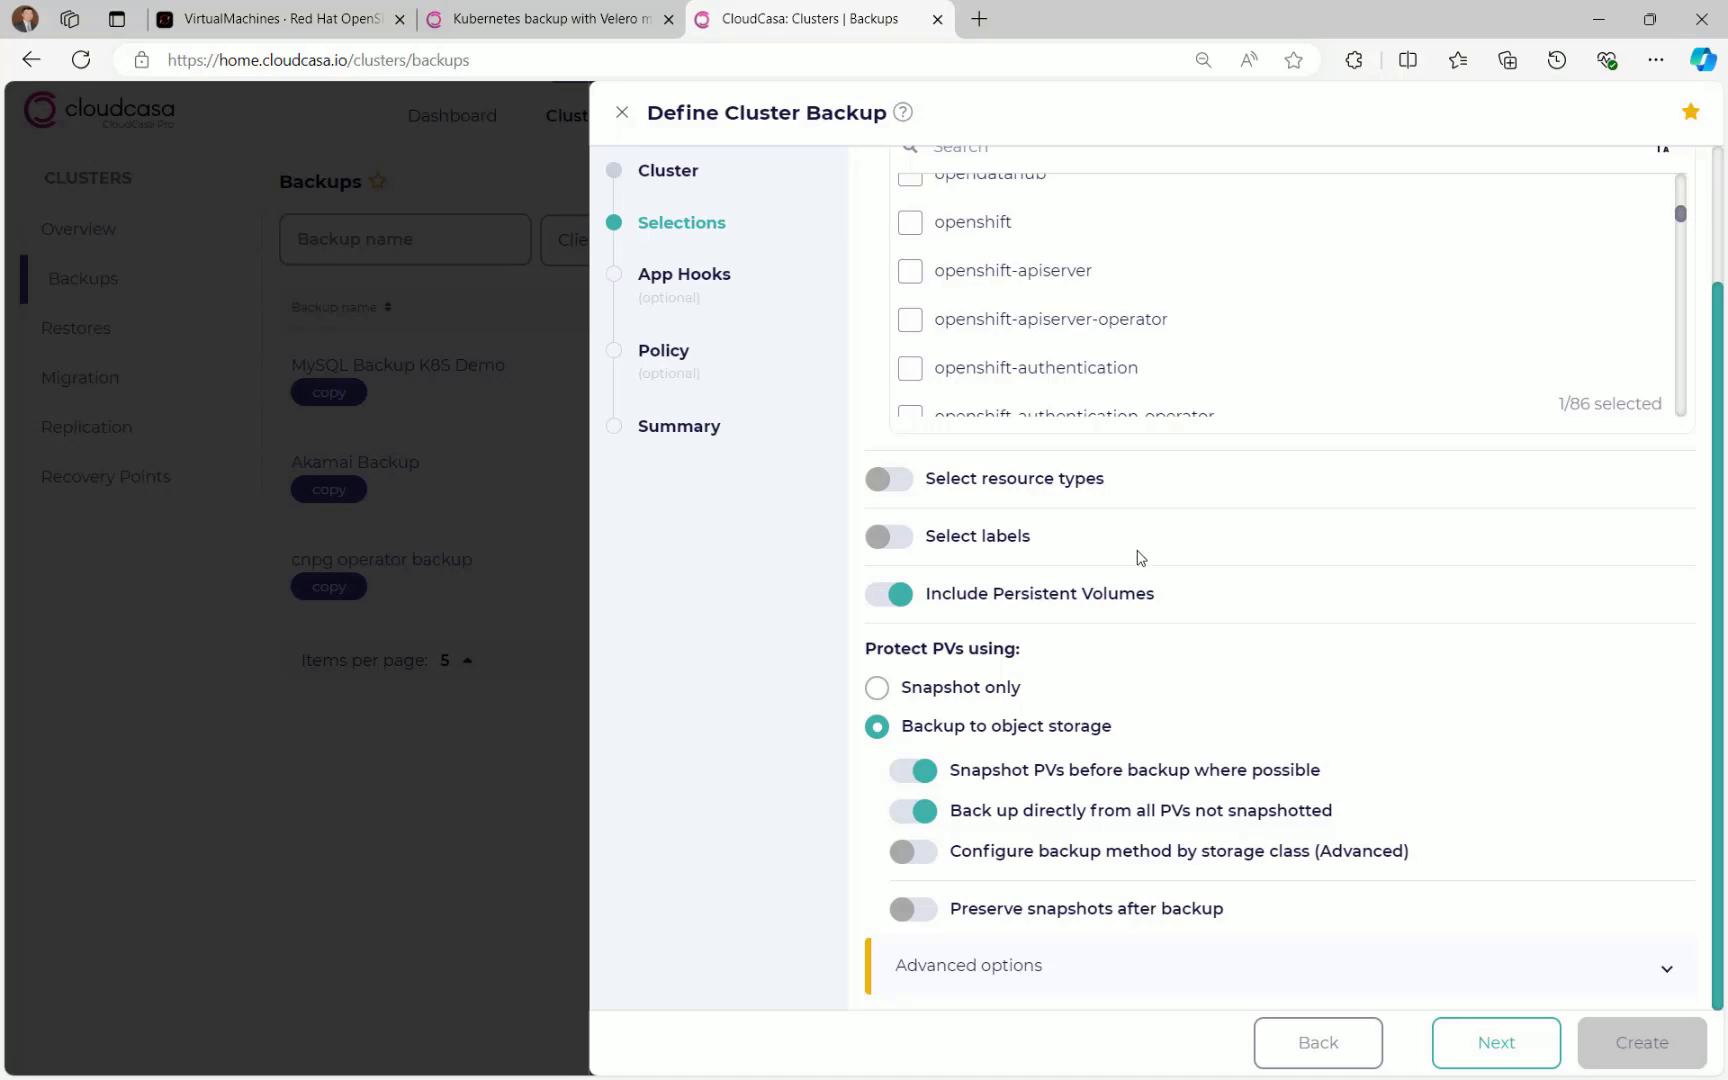
{"action": "mouse_move", "coordinate": [1104, 728]}
{"action": "left_click", "coordinate": [1513, 1049]}
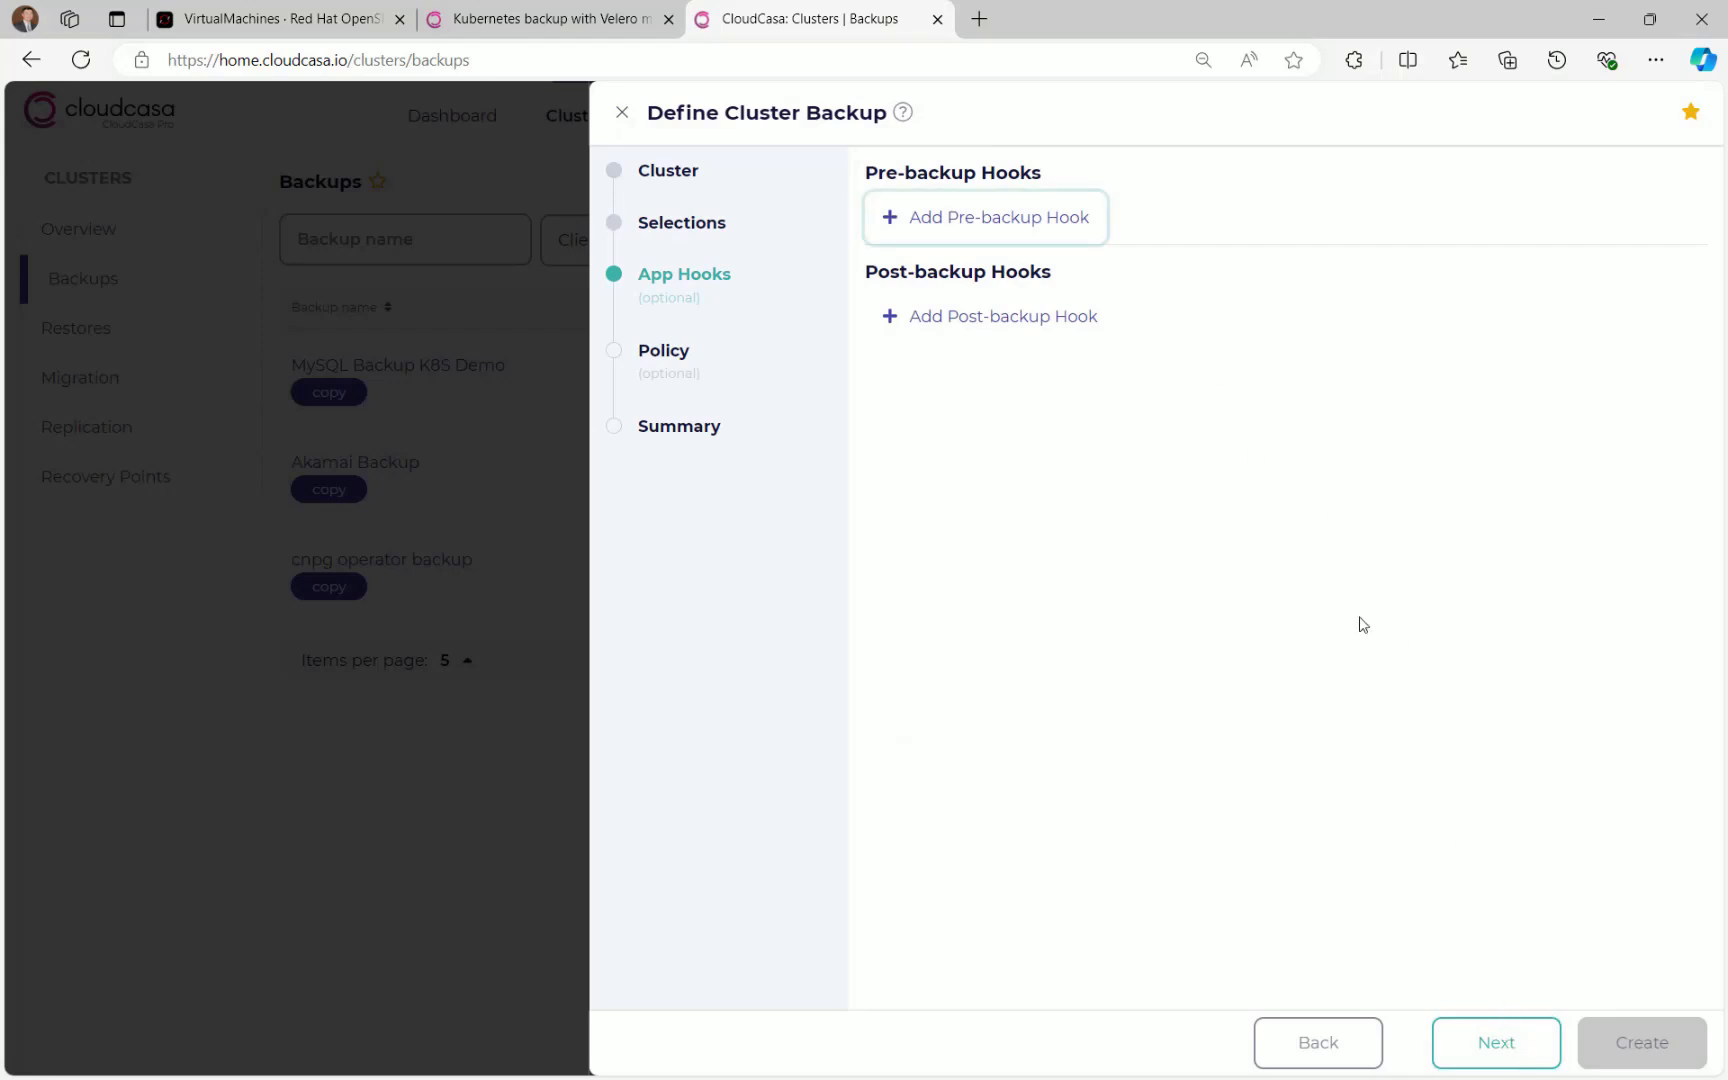
{"action": "left_click", "coordinate": [1503, 1043]}
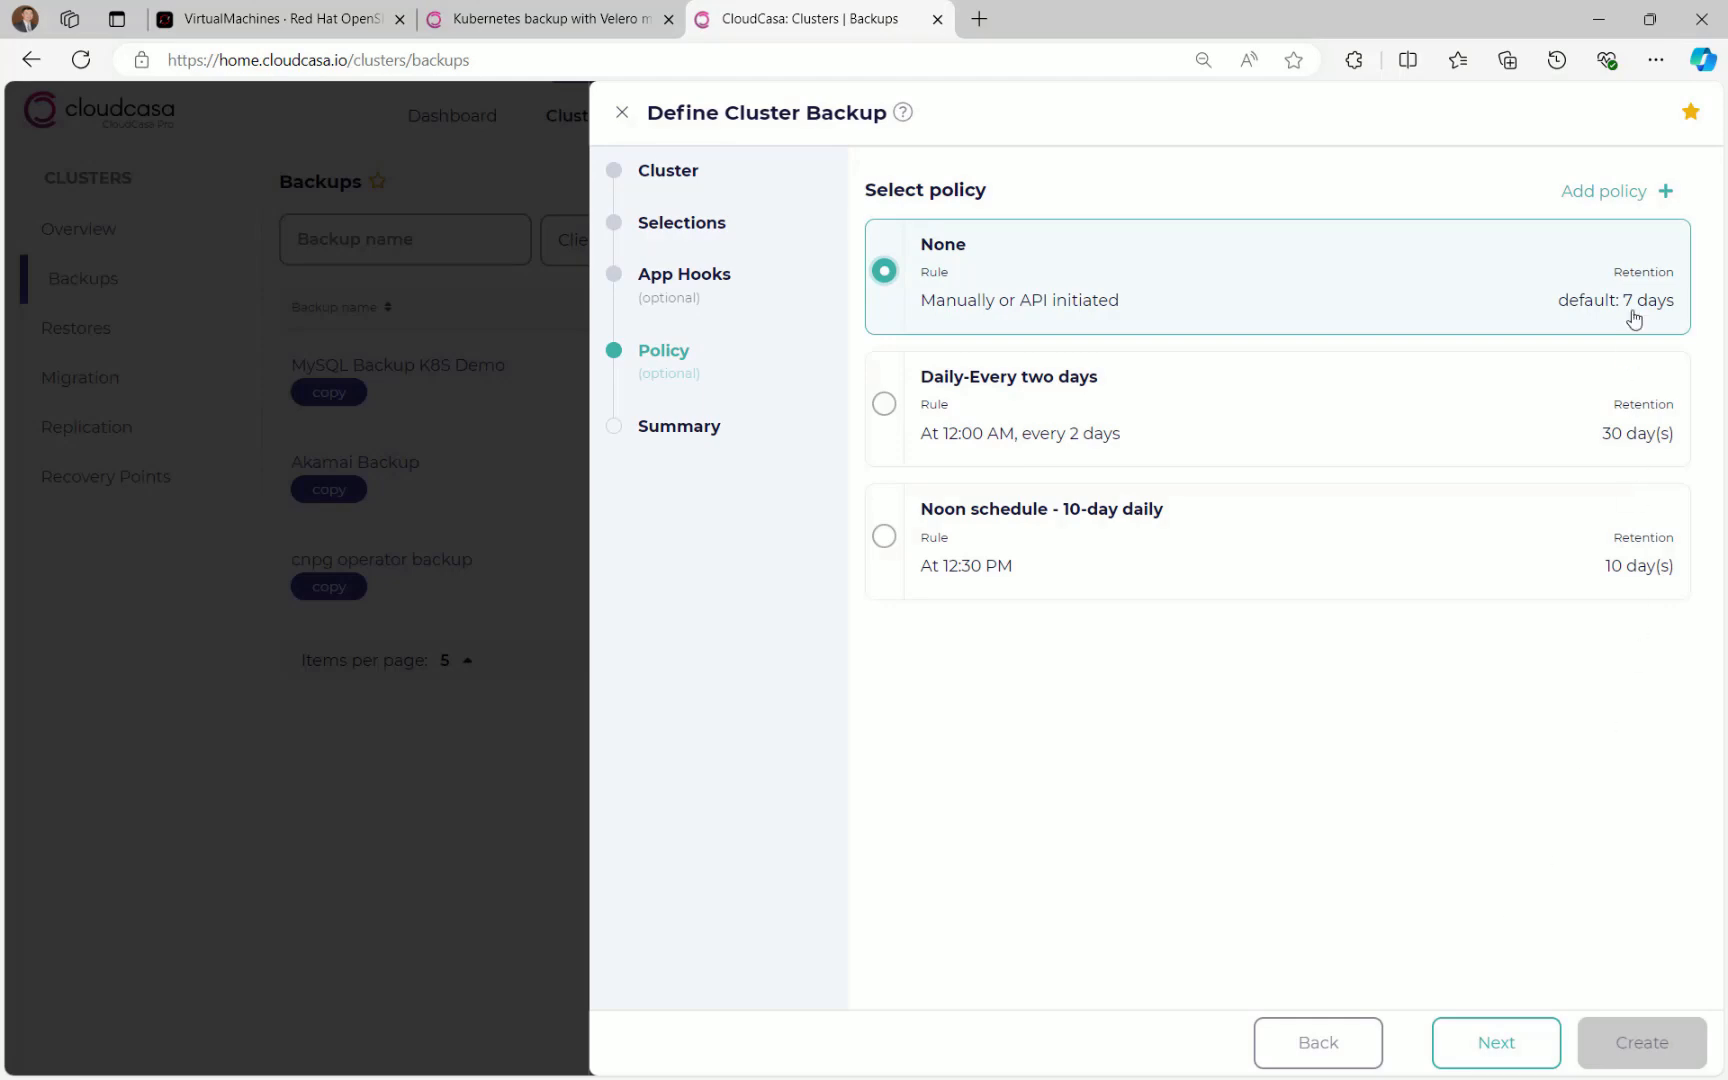
Keep the policy set to None, name the backup "my-app fedora vm backup", and create and run it immediately
{"action": "left_click", "coordinate": [1605, 191]}
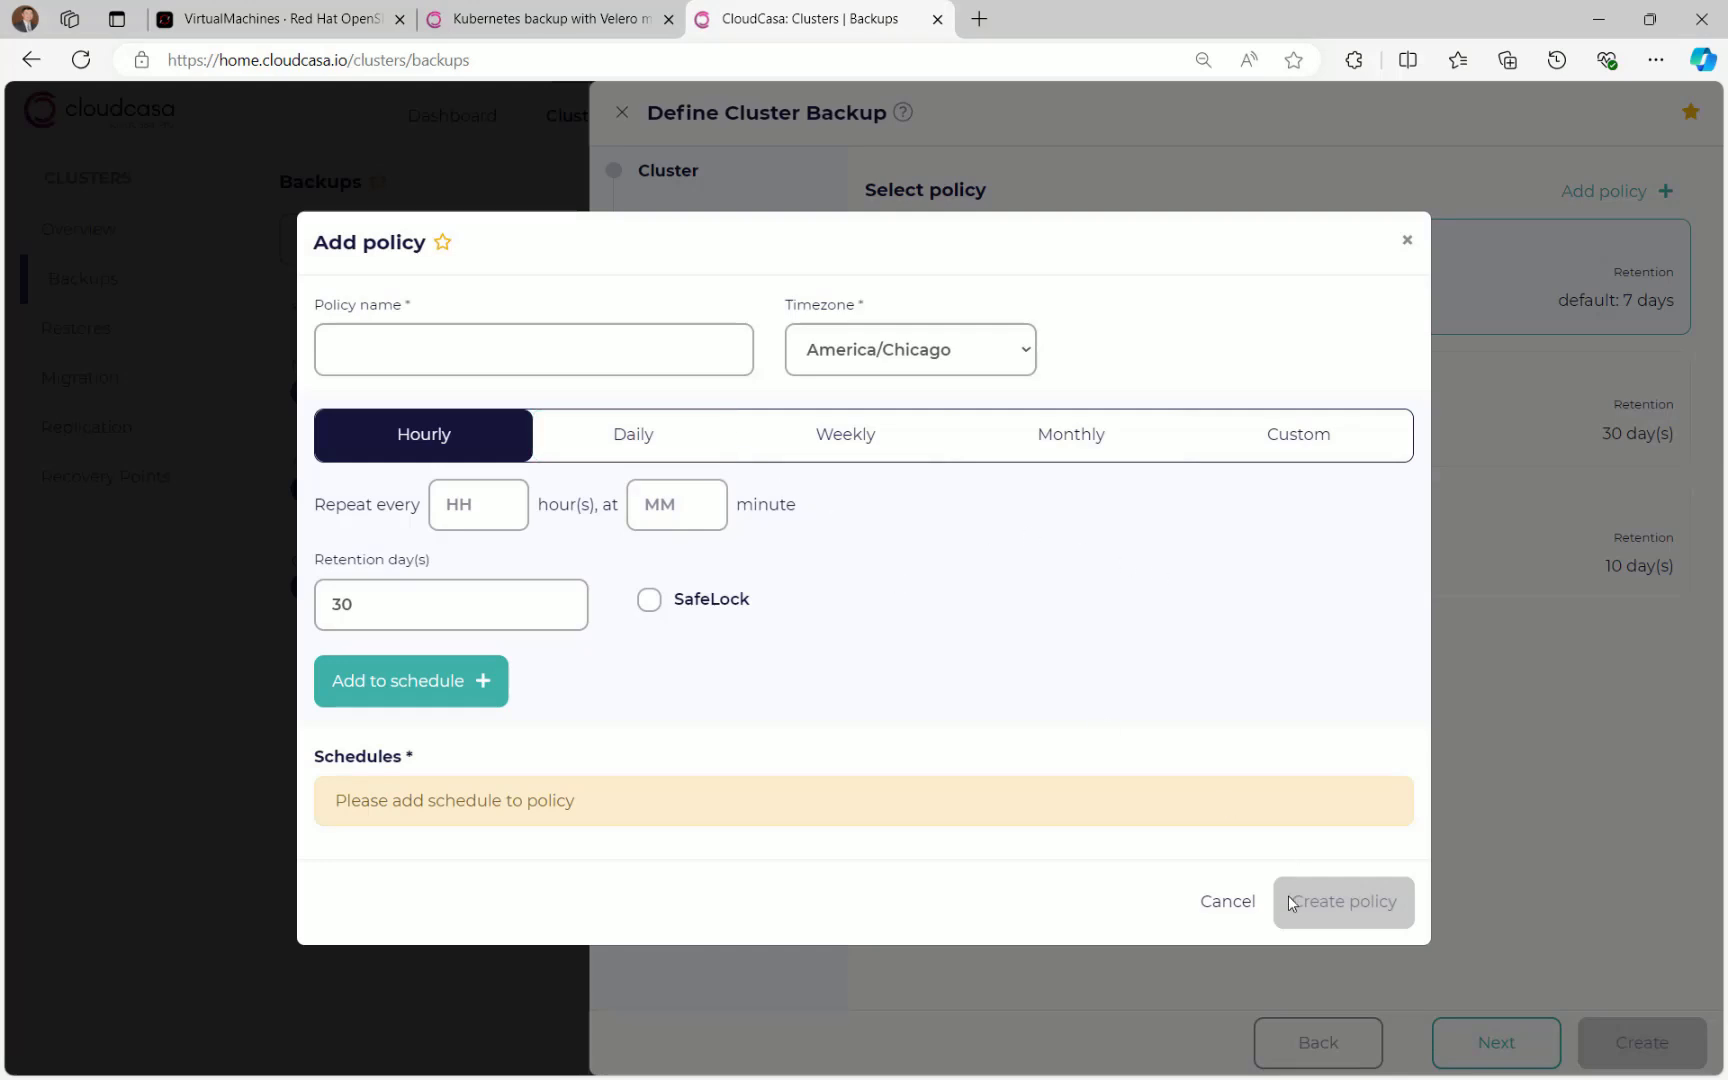
{"action": "left_click", "coordinate": [1229, 902]}
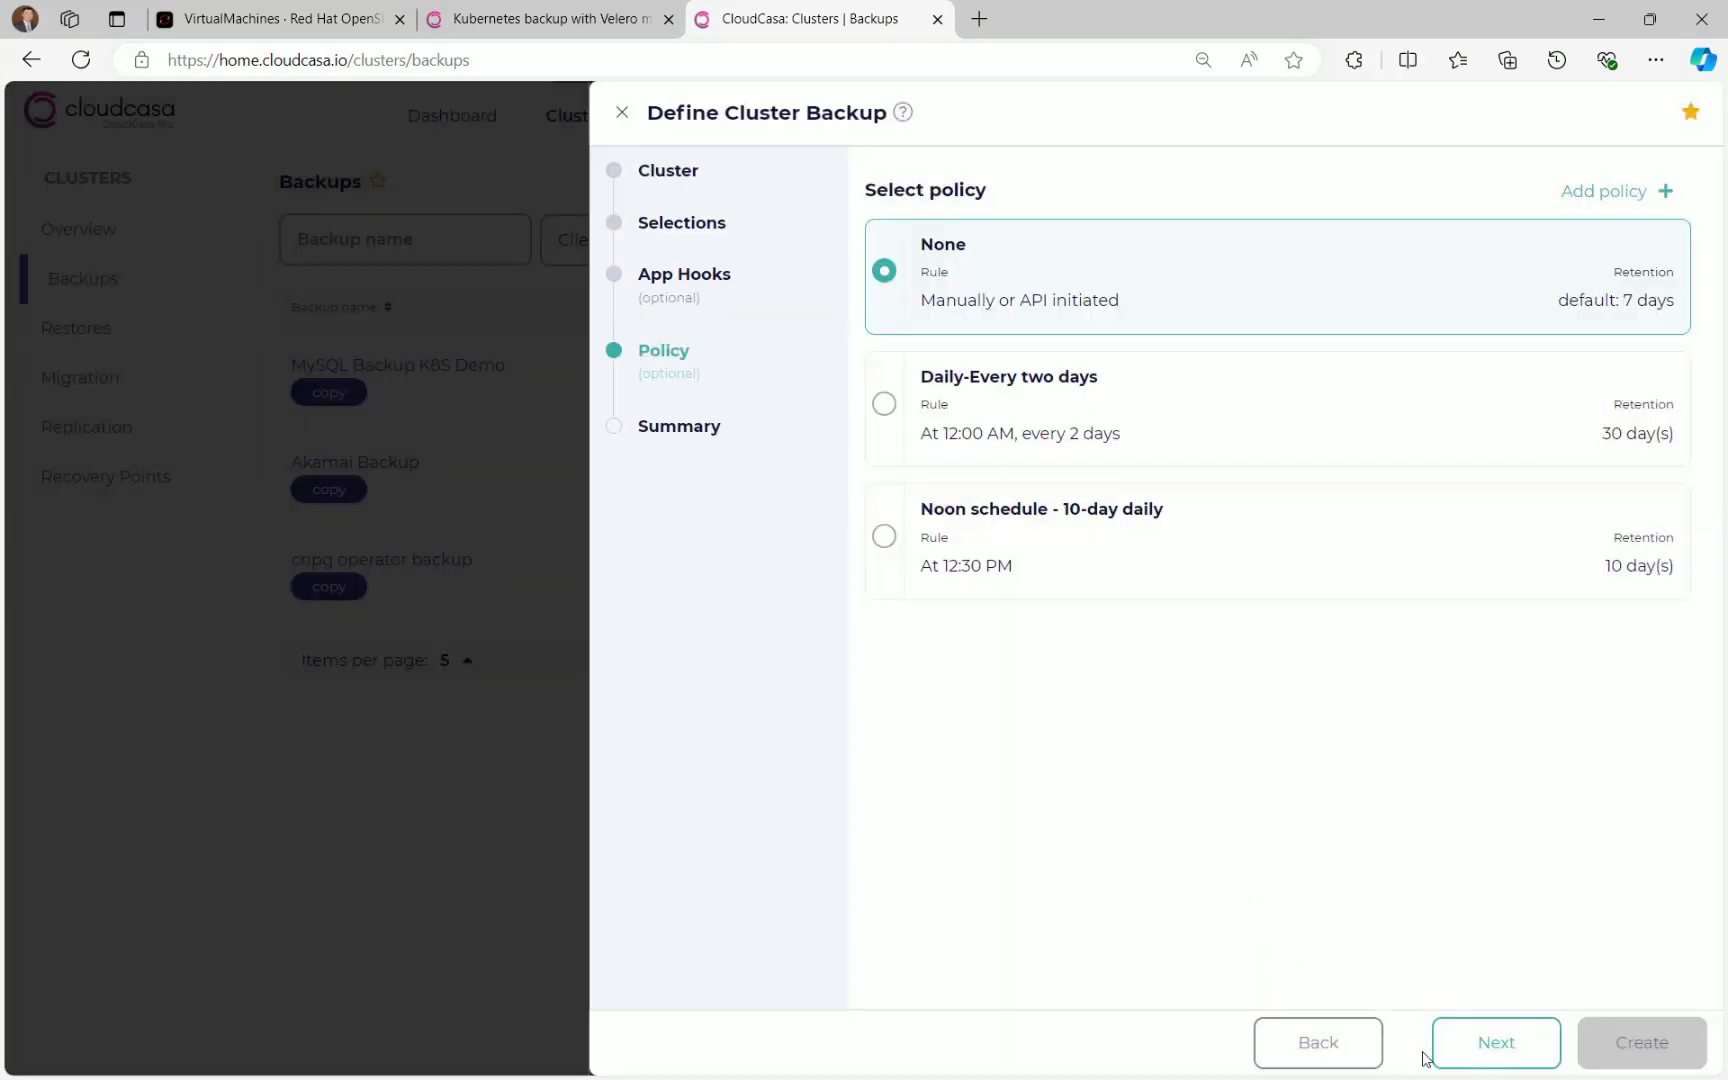
{"action": "left_click", "coordinate": [1510, 1055]}
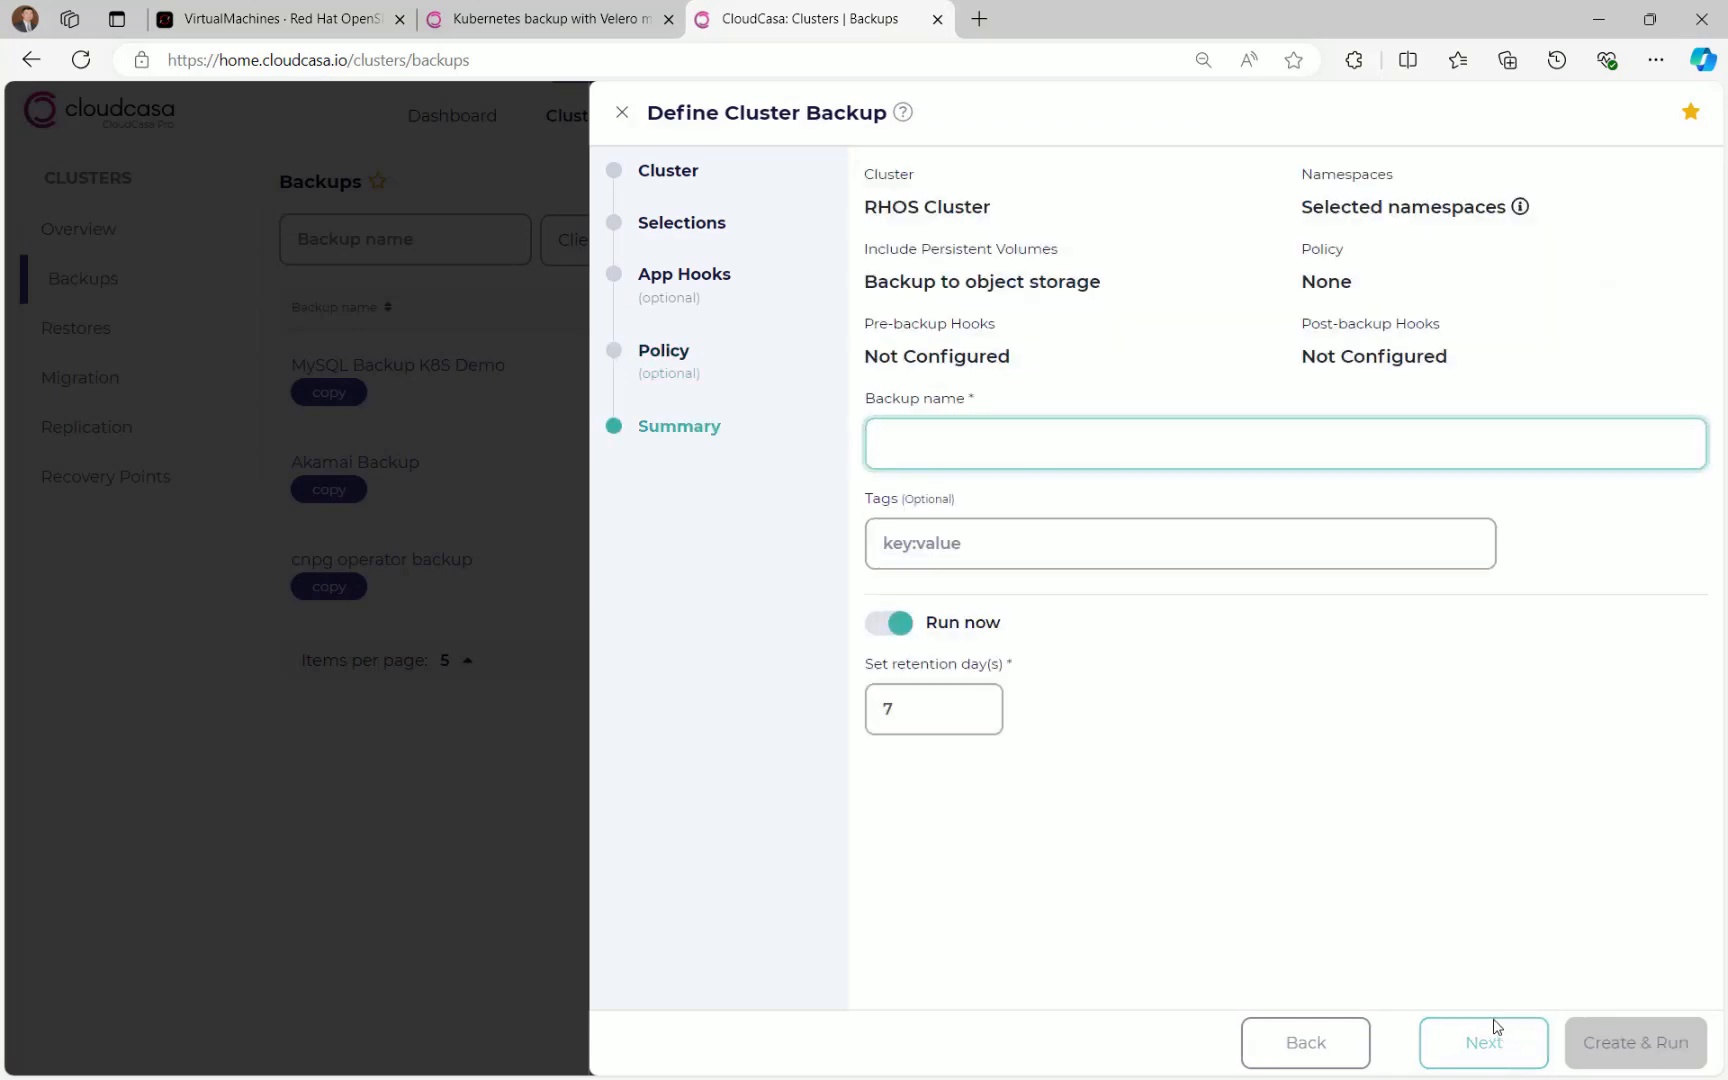
{"action": "type", "text": "my-app fedora vm backup"}
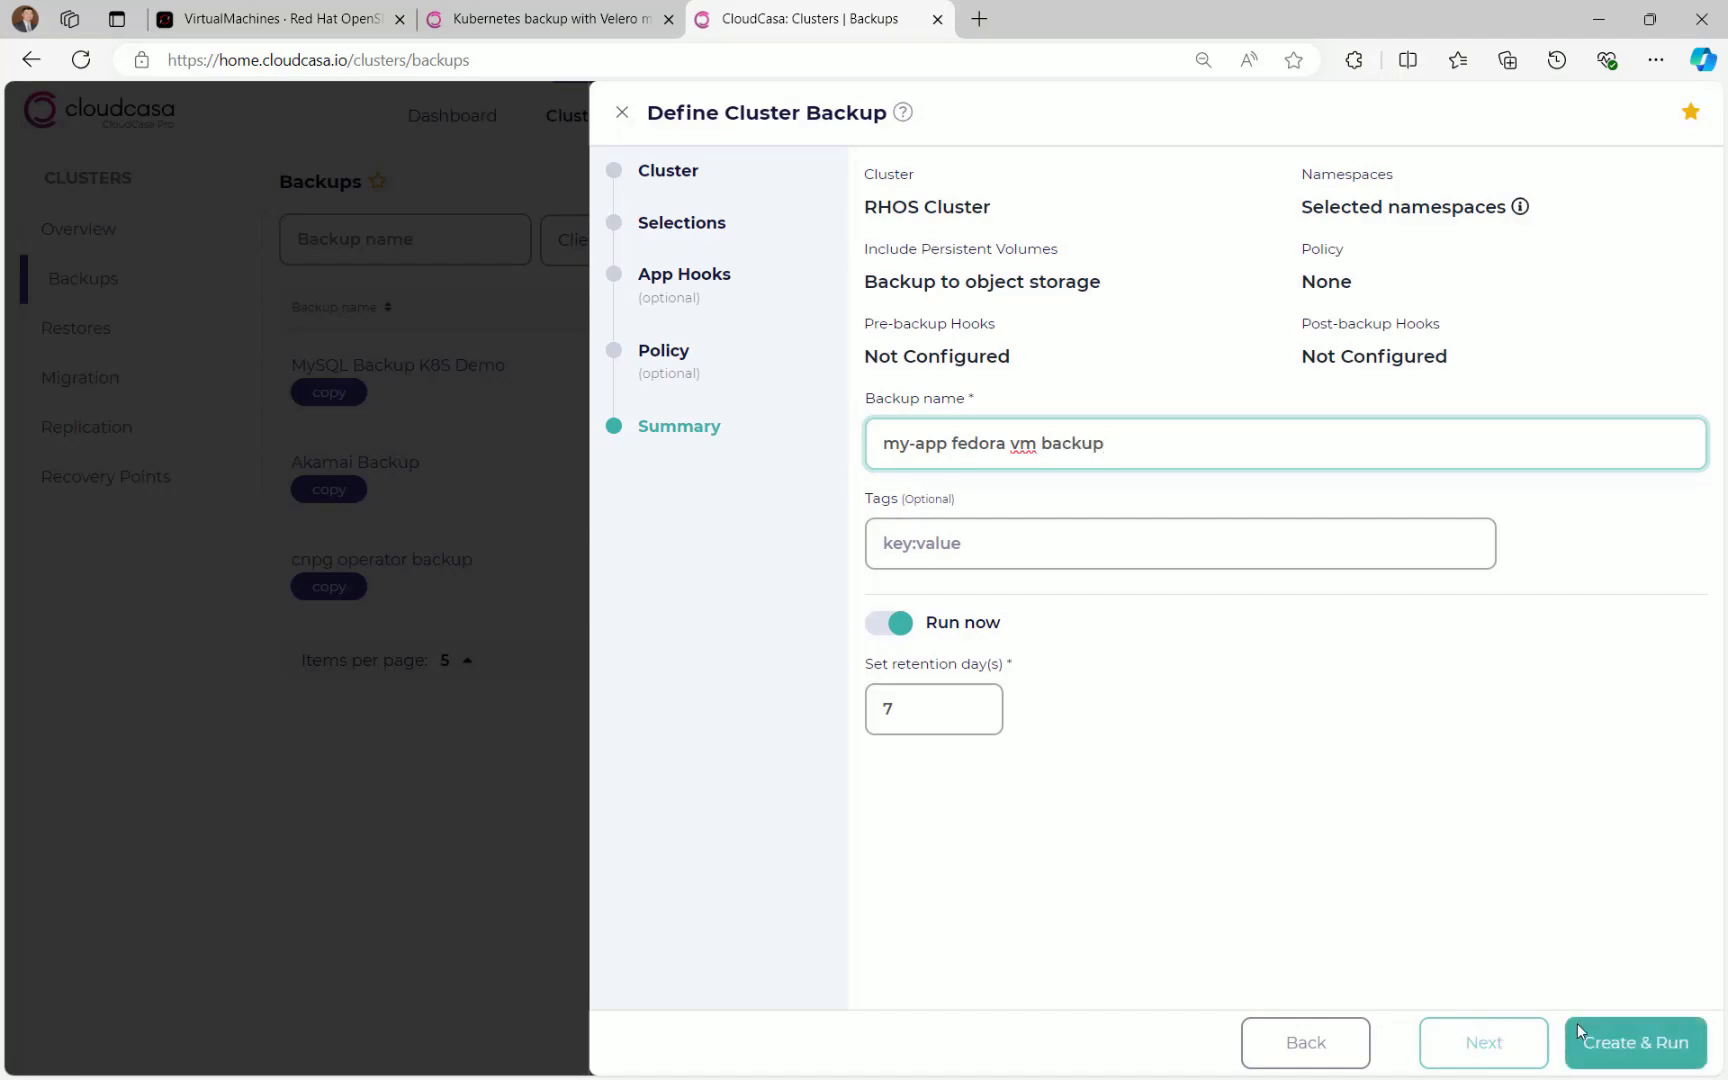
{"action": "left_click", "coordinate": [1652, 1032]}
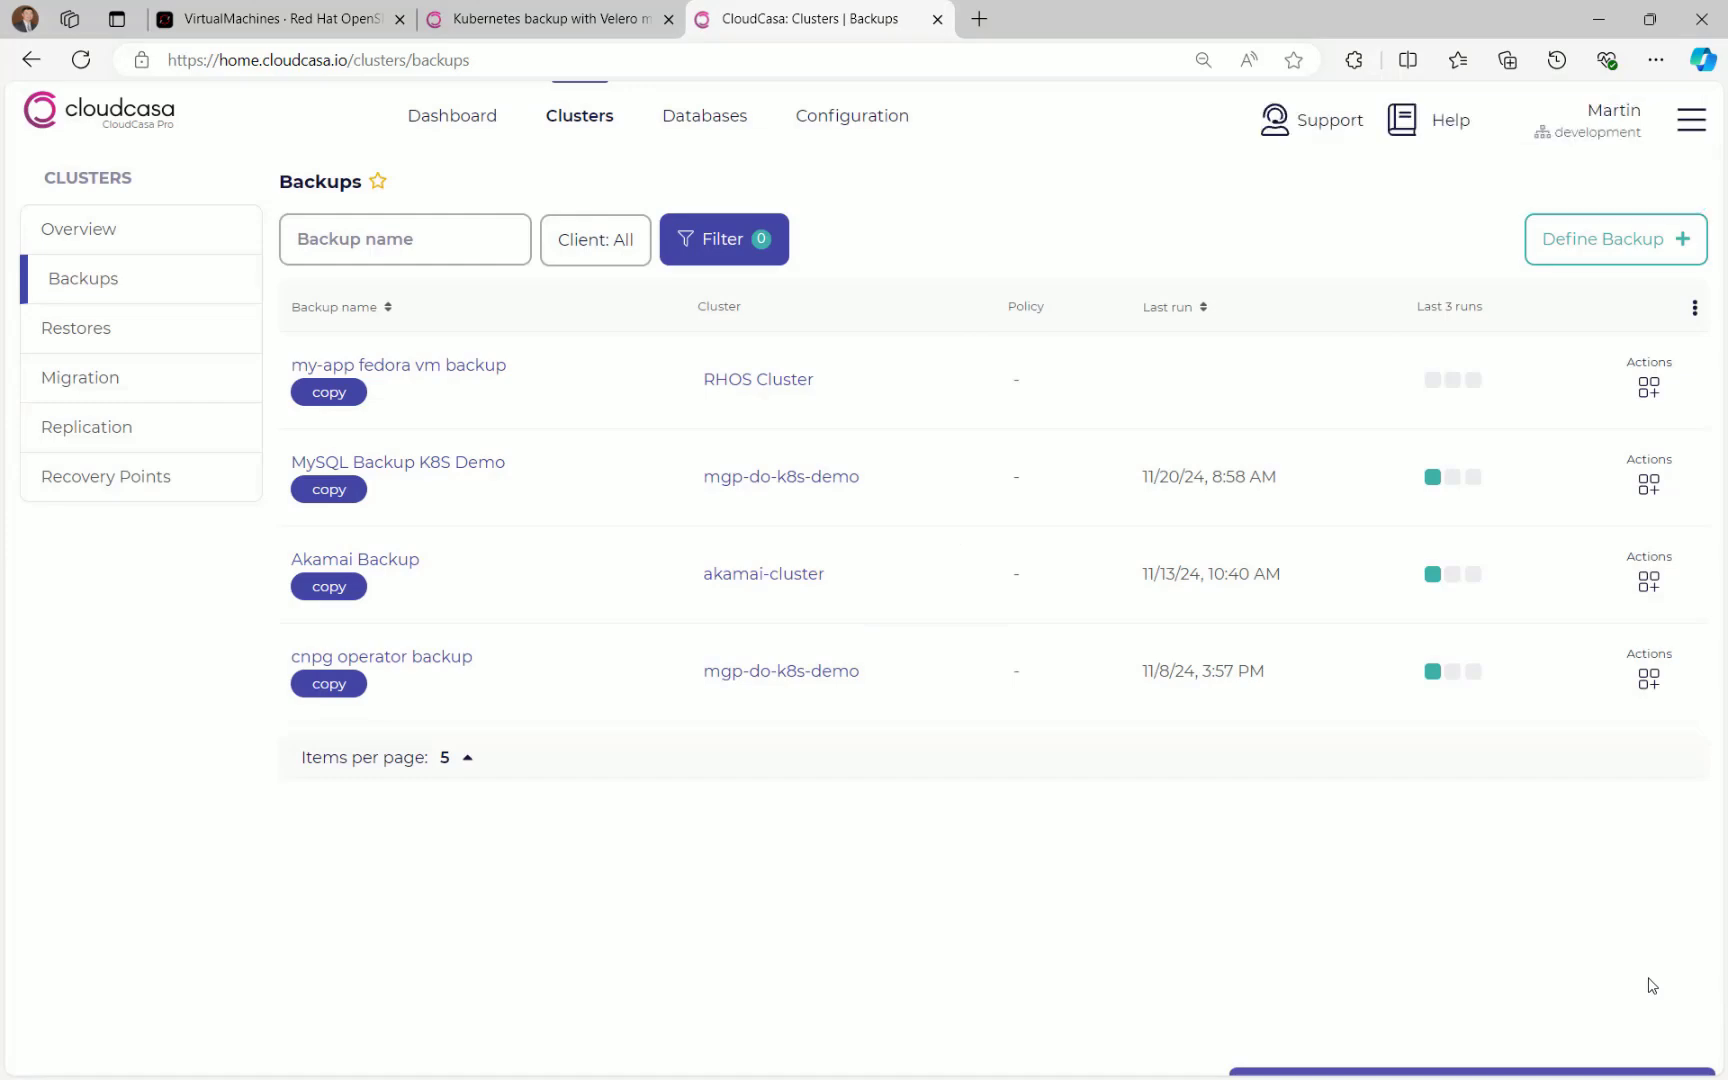
Check the my-app fedora vm backup job's overview, activity log and snapshot PV details from the dashboard, and close its details
{"action": "left_click", "coordinate": [452, 118]}
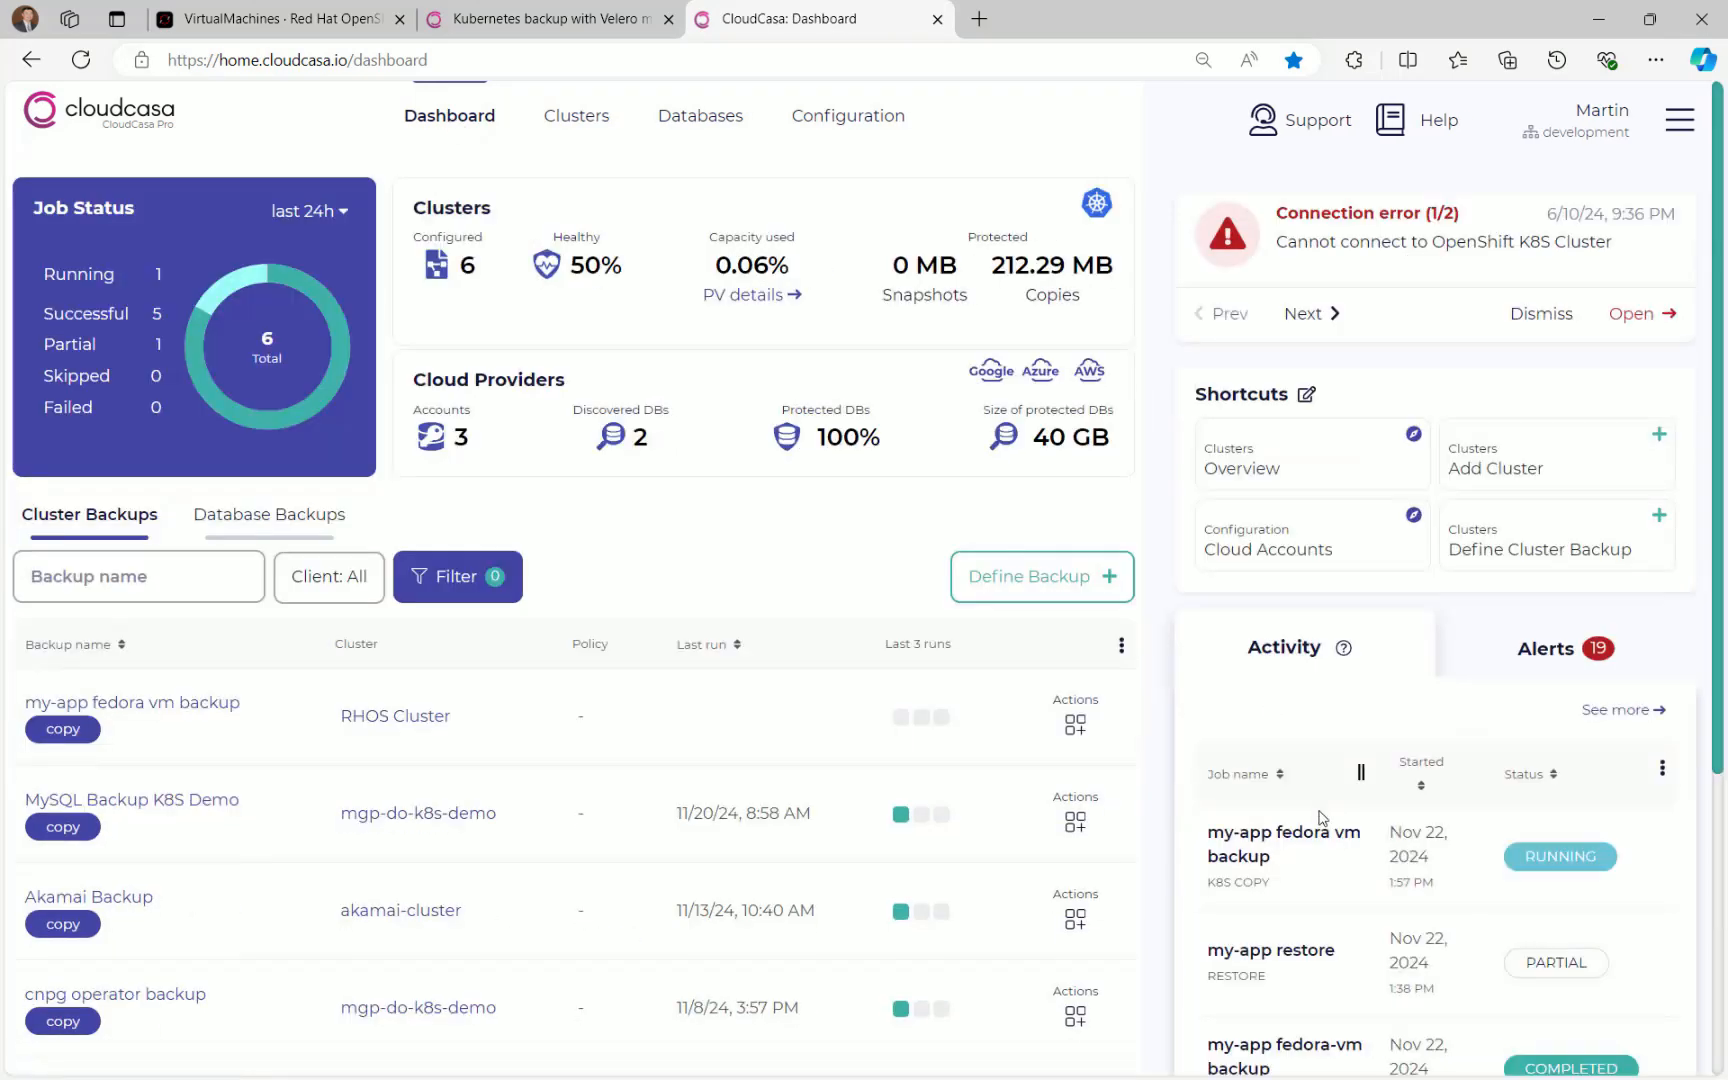
{"action": "left_click", "coordinate": [1320, 838]}
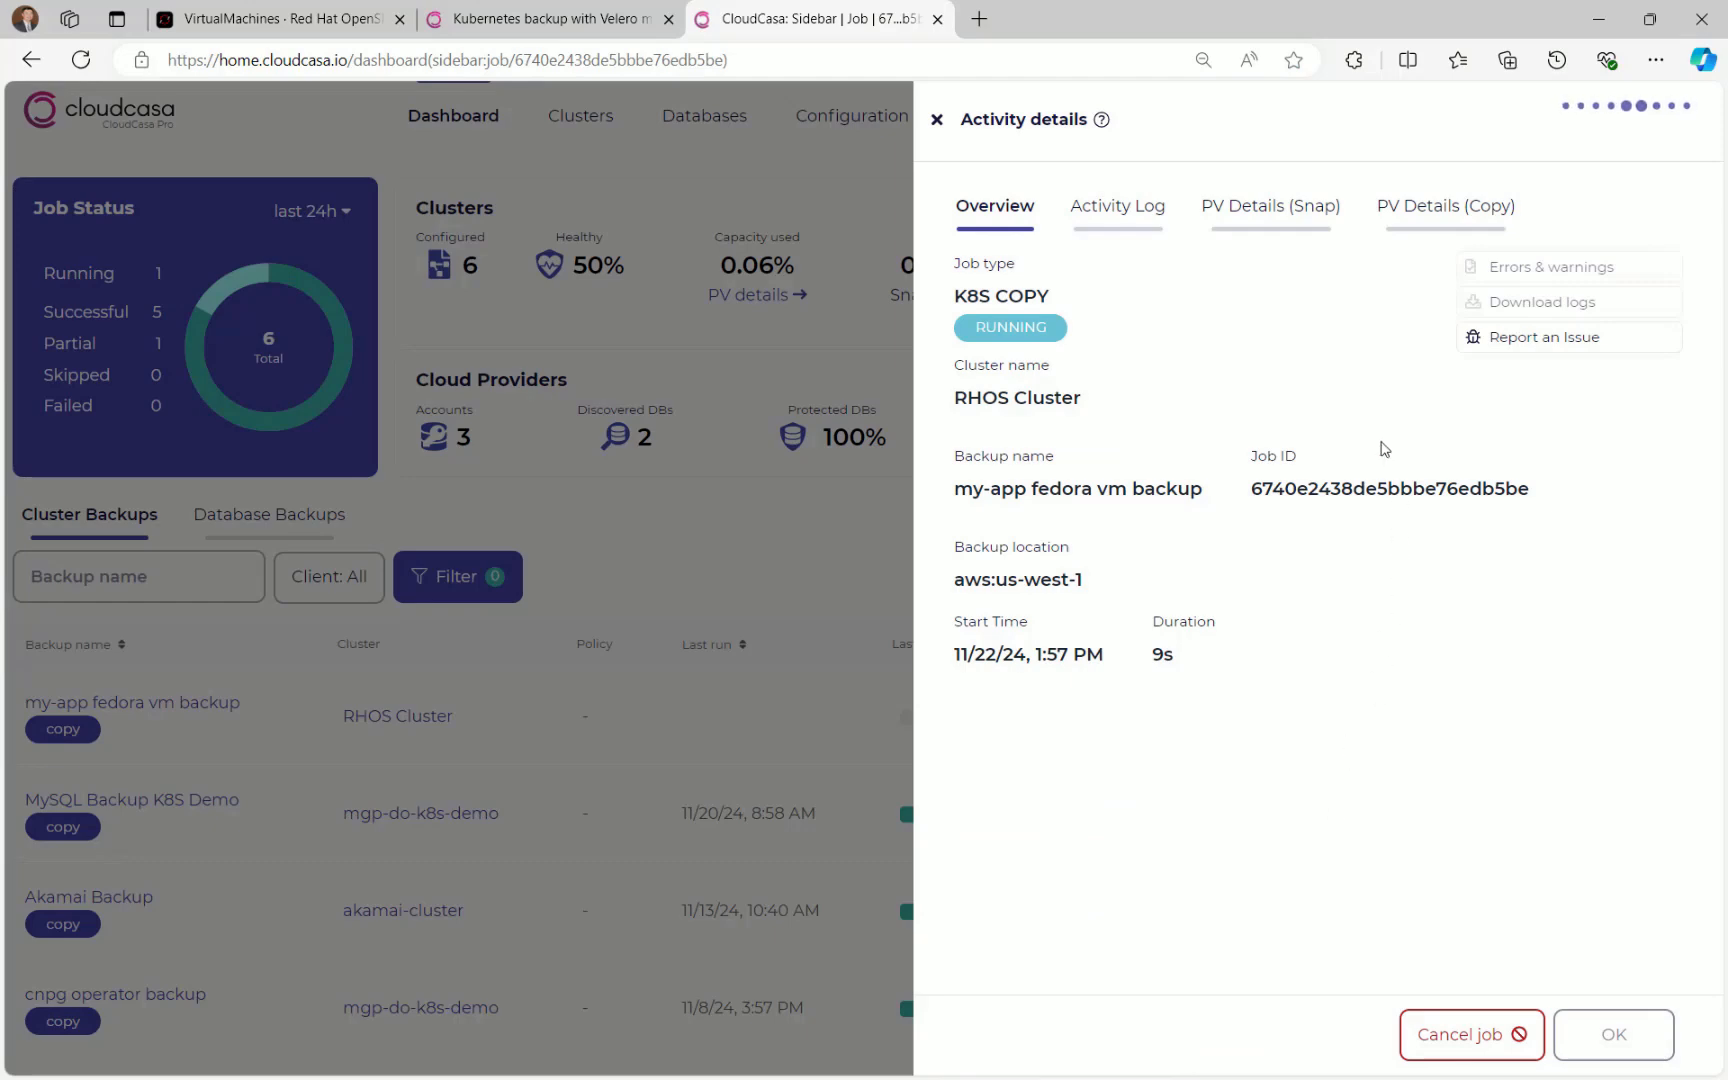
{"action": "left_click", "coordinate": [1154, 226]}
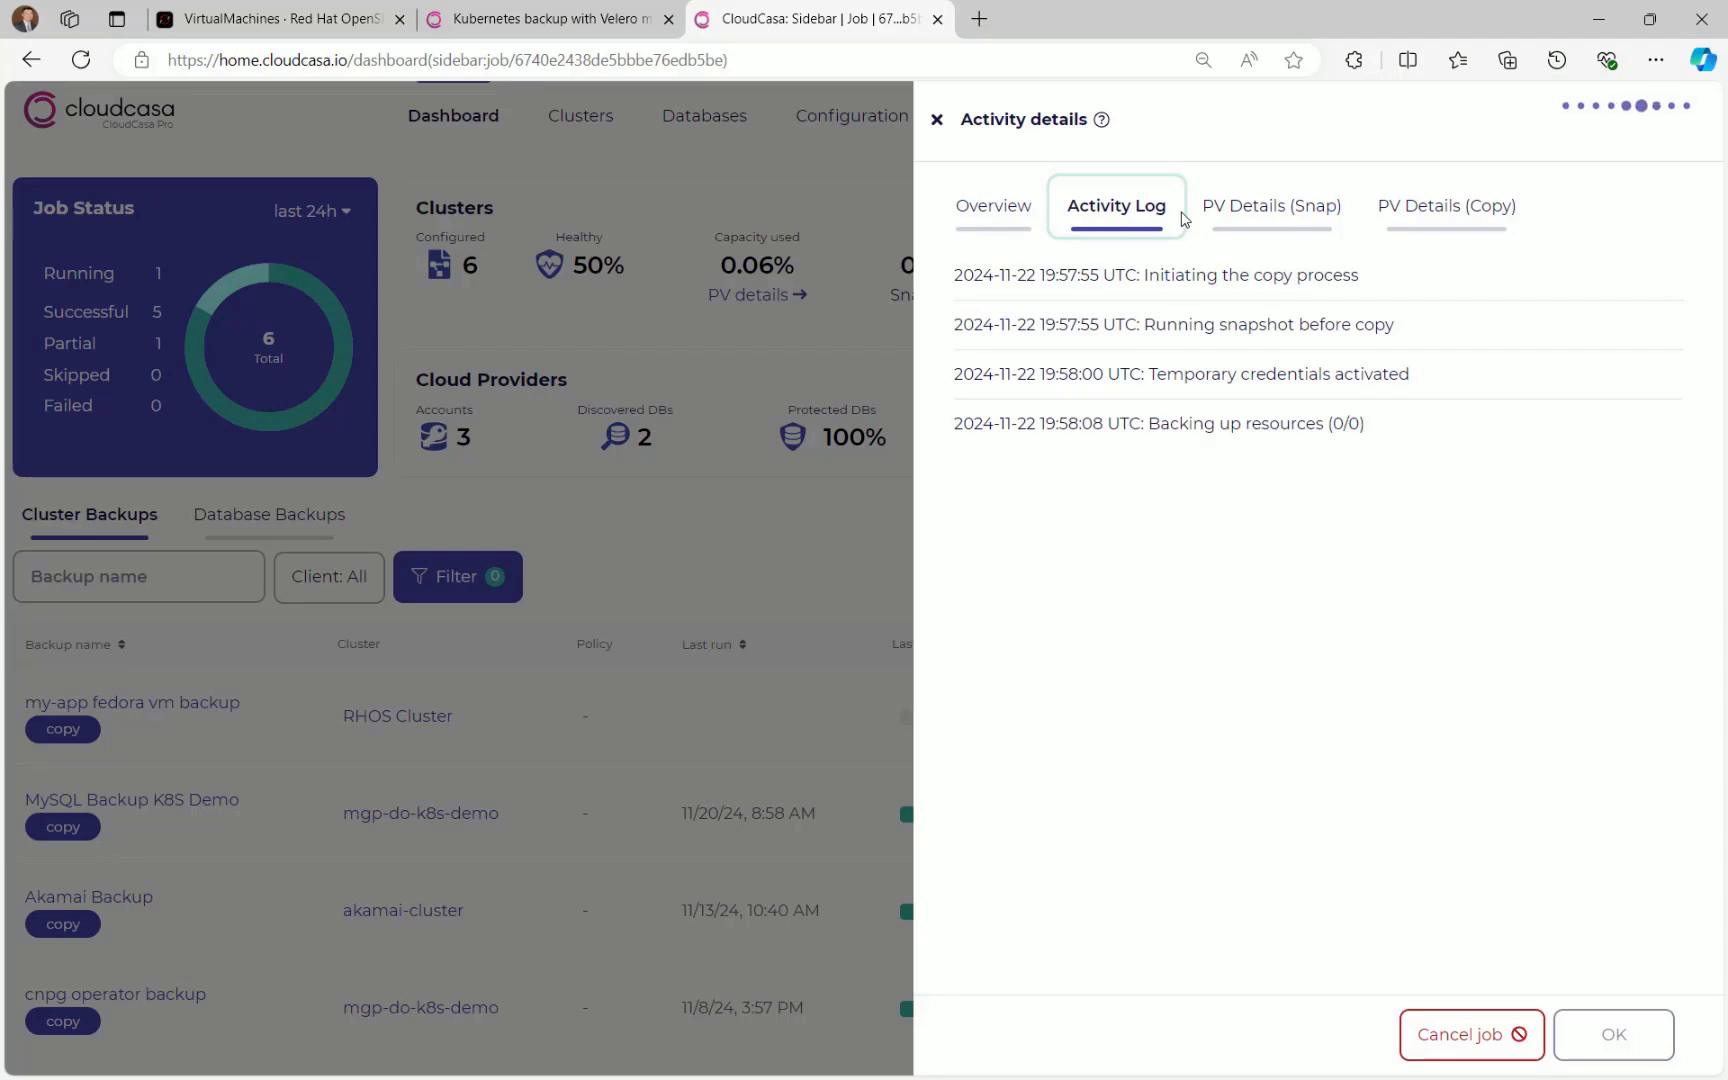
{"action": "left_click", "coordinate": [1244, 215]}
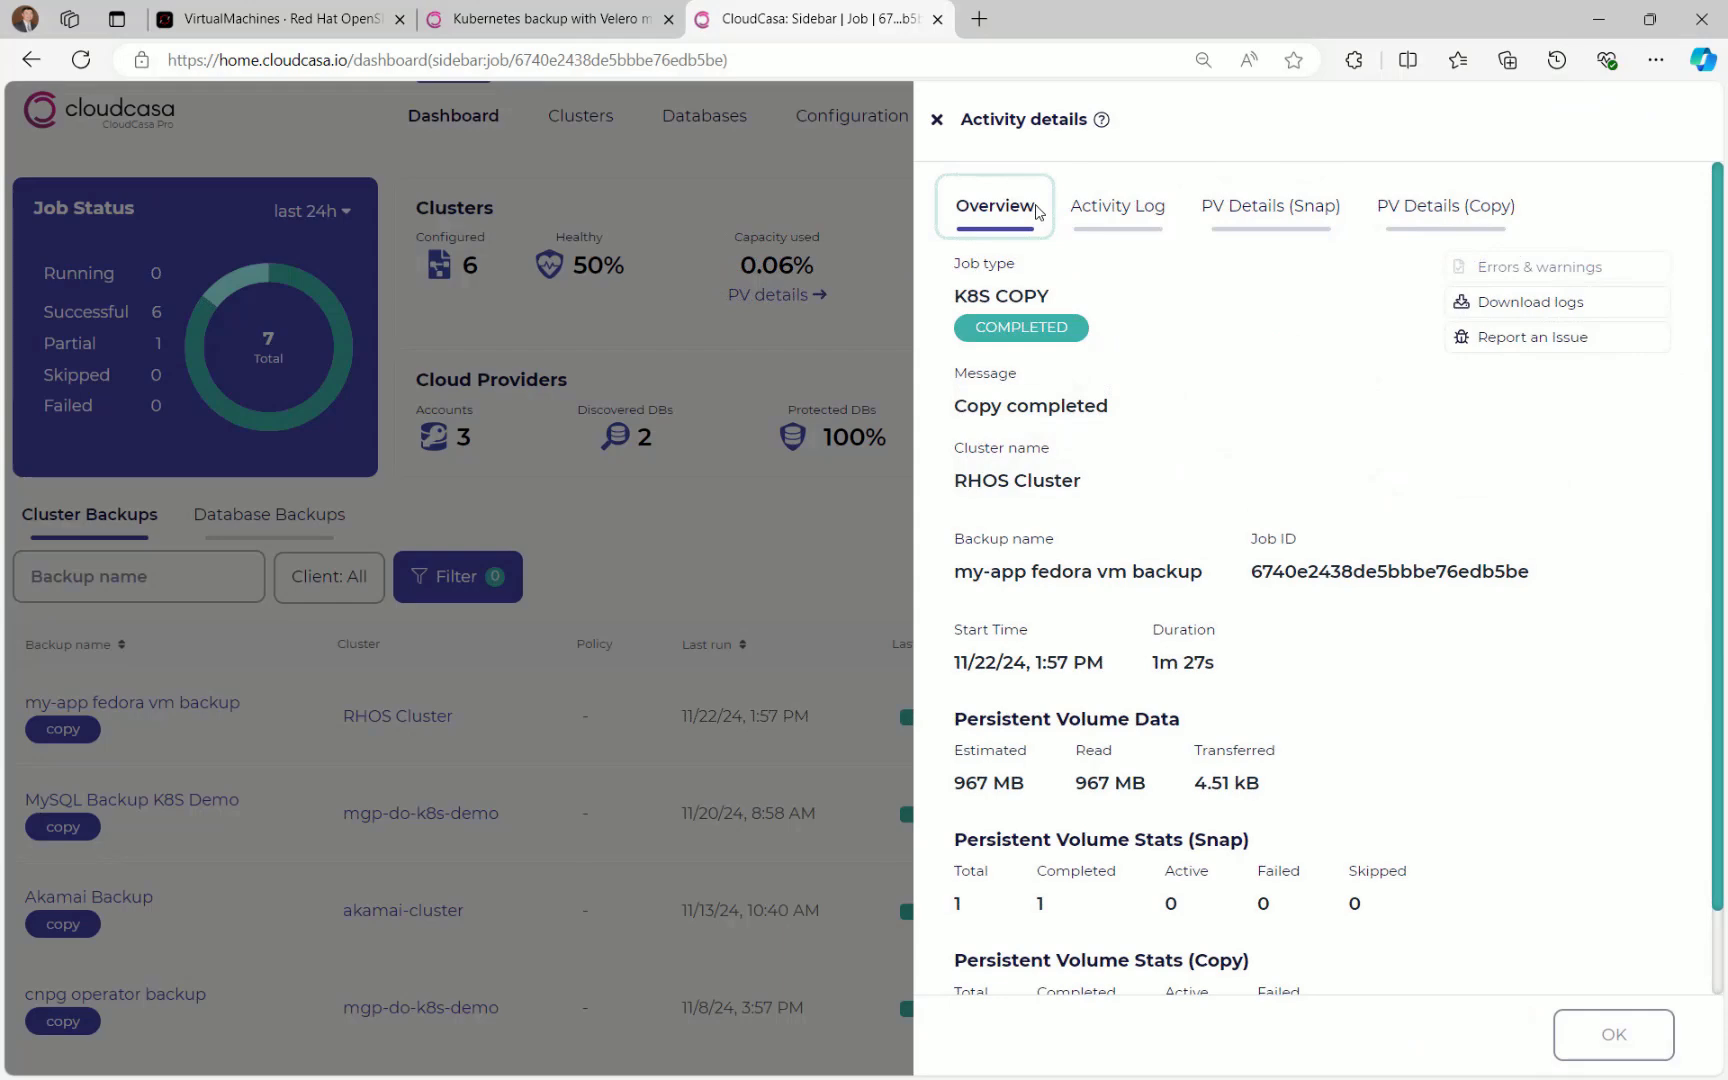
{"action": "left_click", "coordinate": [938, 120]}
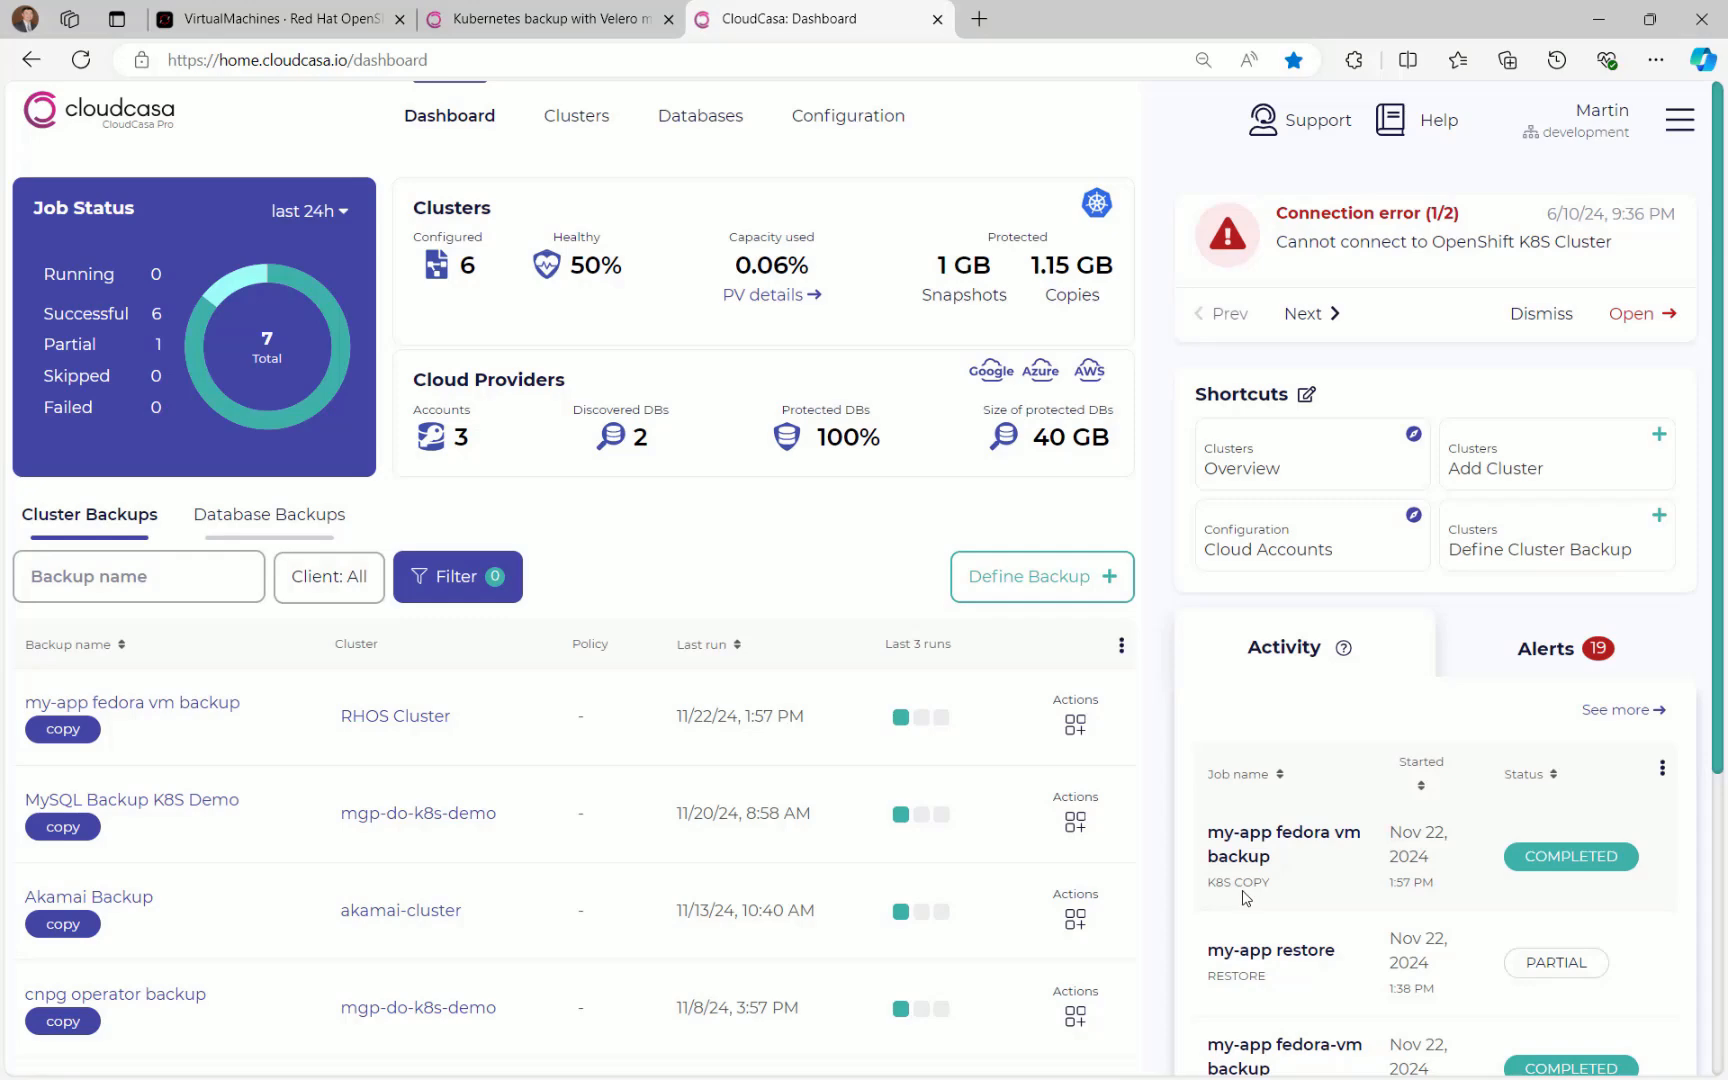
Review the my-app fedora vm backup job's virtual machine results and its snapshot and copy PV details
{"action": "left_click", "coordinate": [1236, 858]}
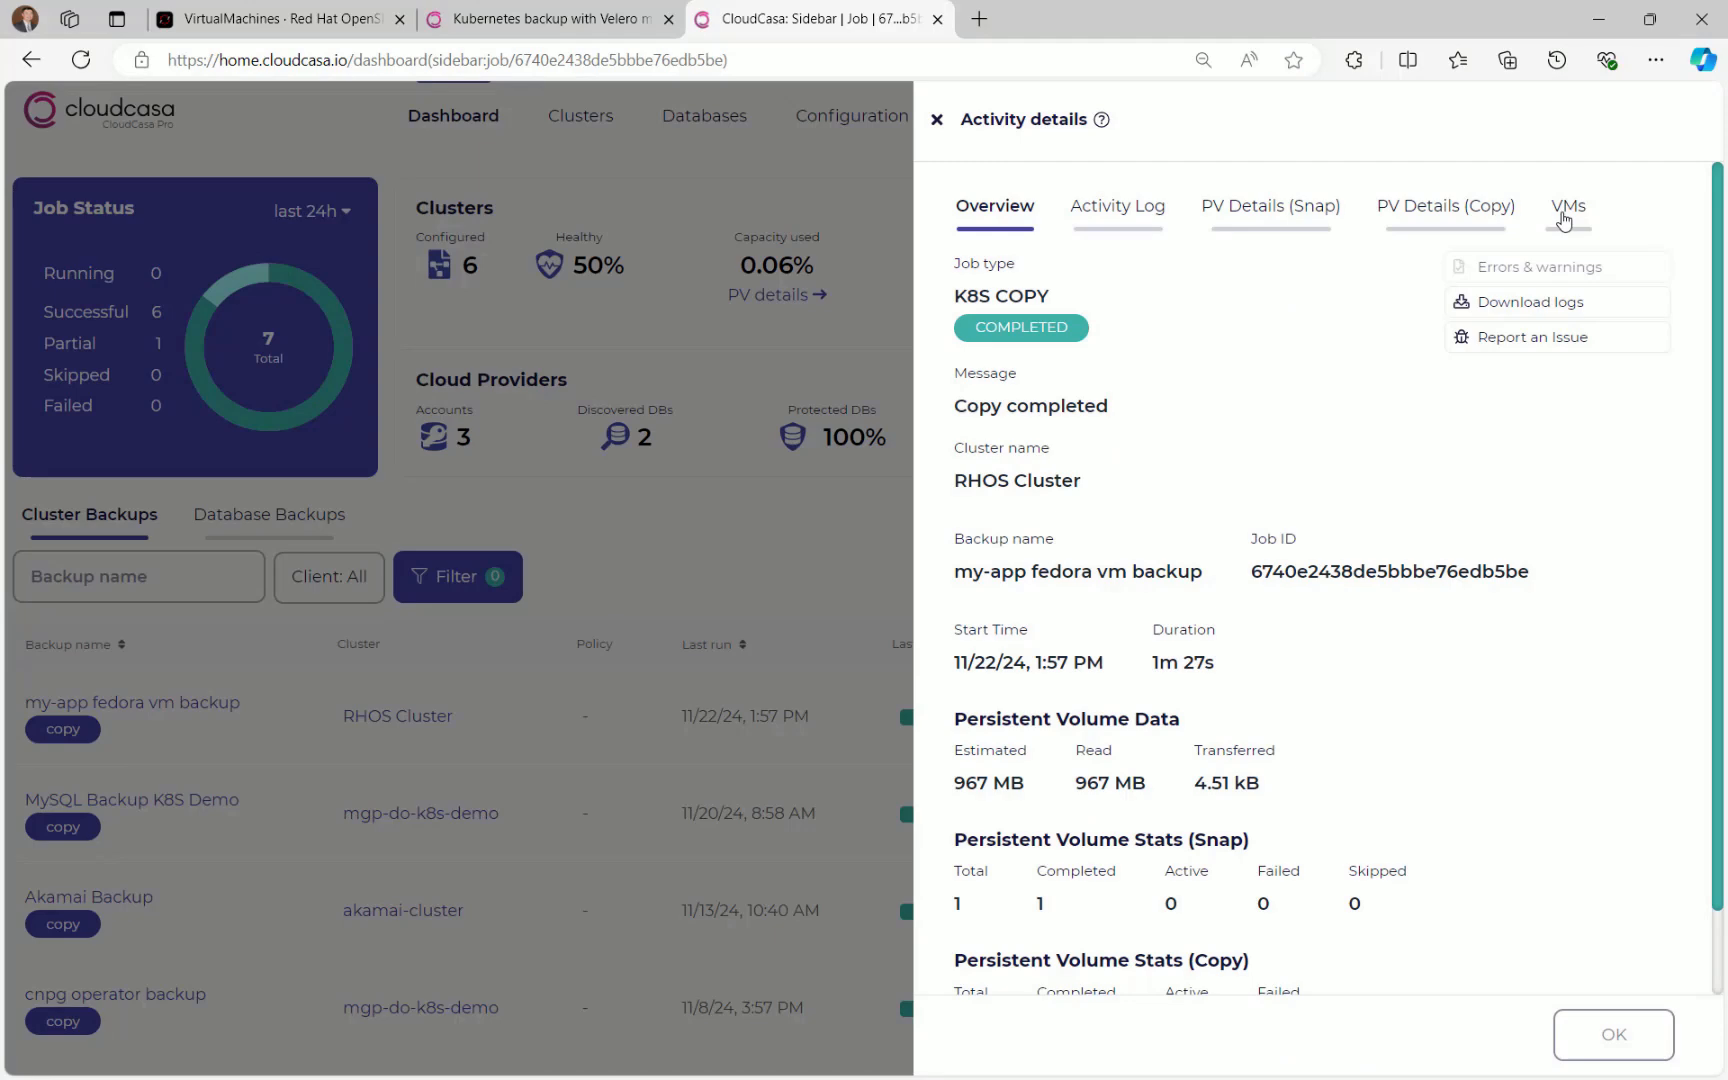
{"action": "left_click", "coordinate": [1565, 218]}
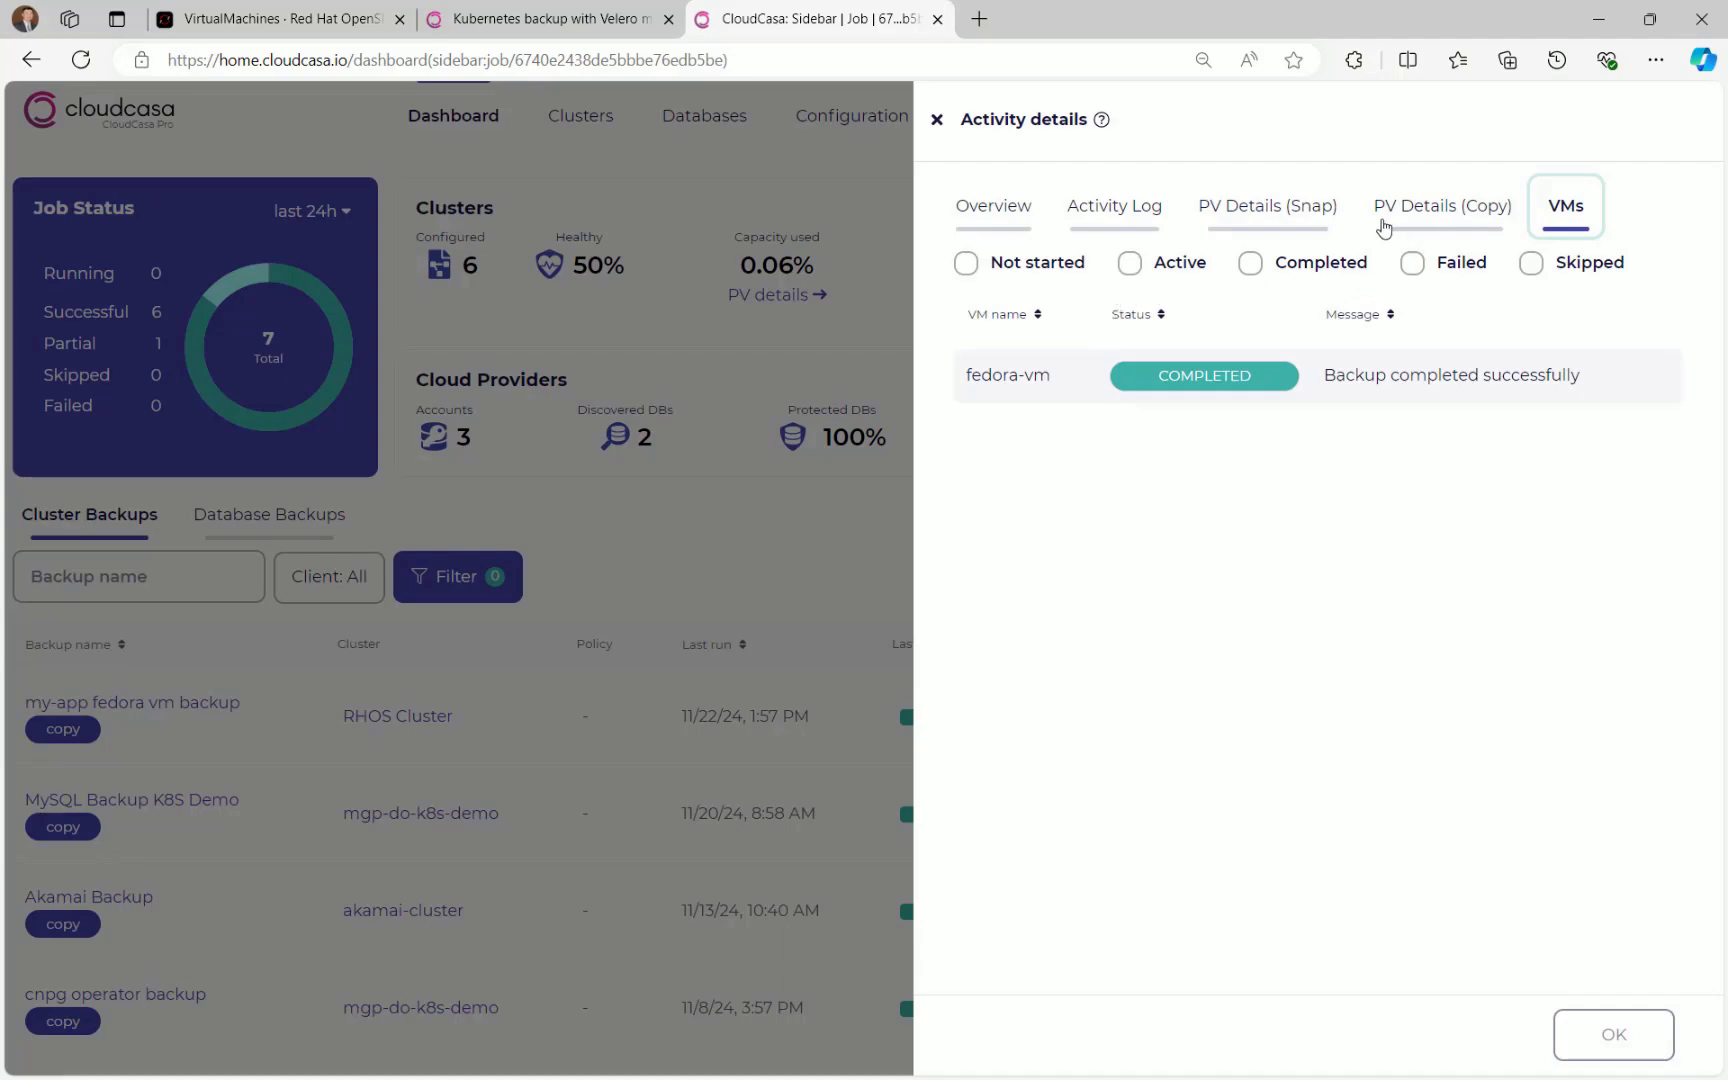
{"action": "left_click", "coordinate": [1327, 212]}
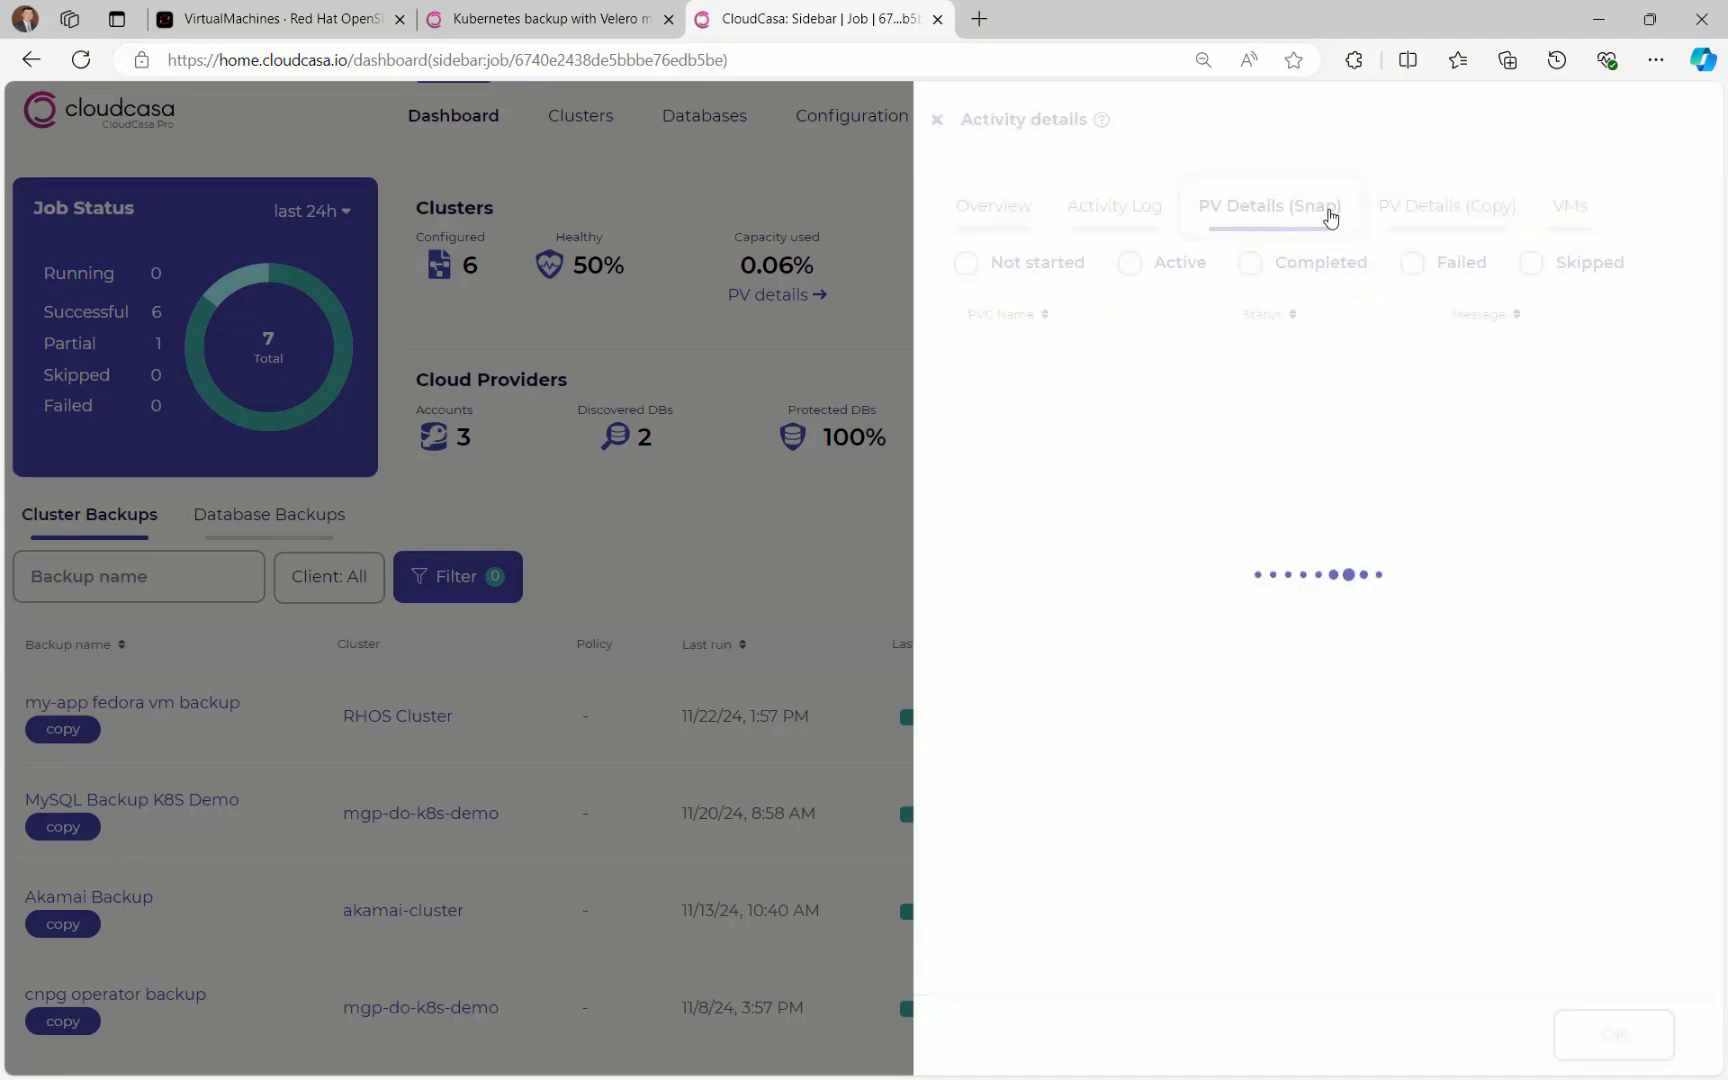
{"action": "left_click", "coordinate": [1417, 210]}
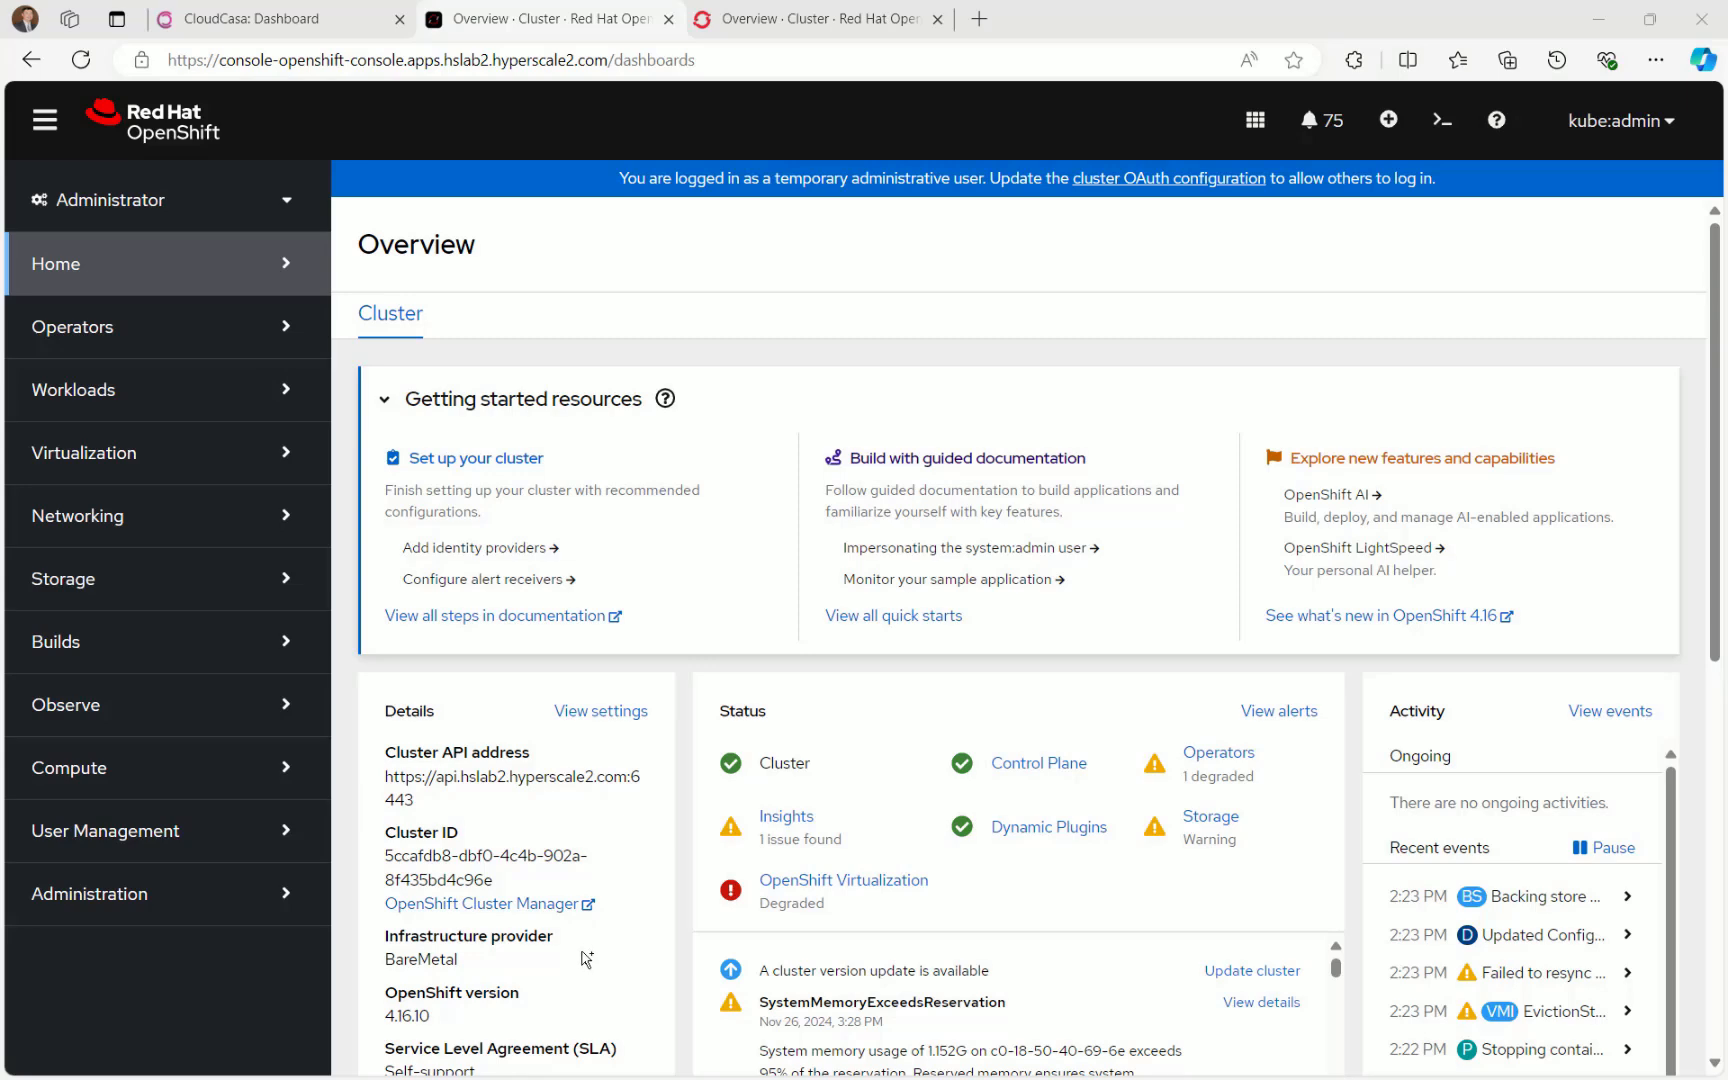
Switch to the AWS OpenShift cluster's console and examine its list of compute nodes
{"action": "left_click", "coordinate": [762, 28]}
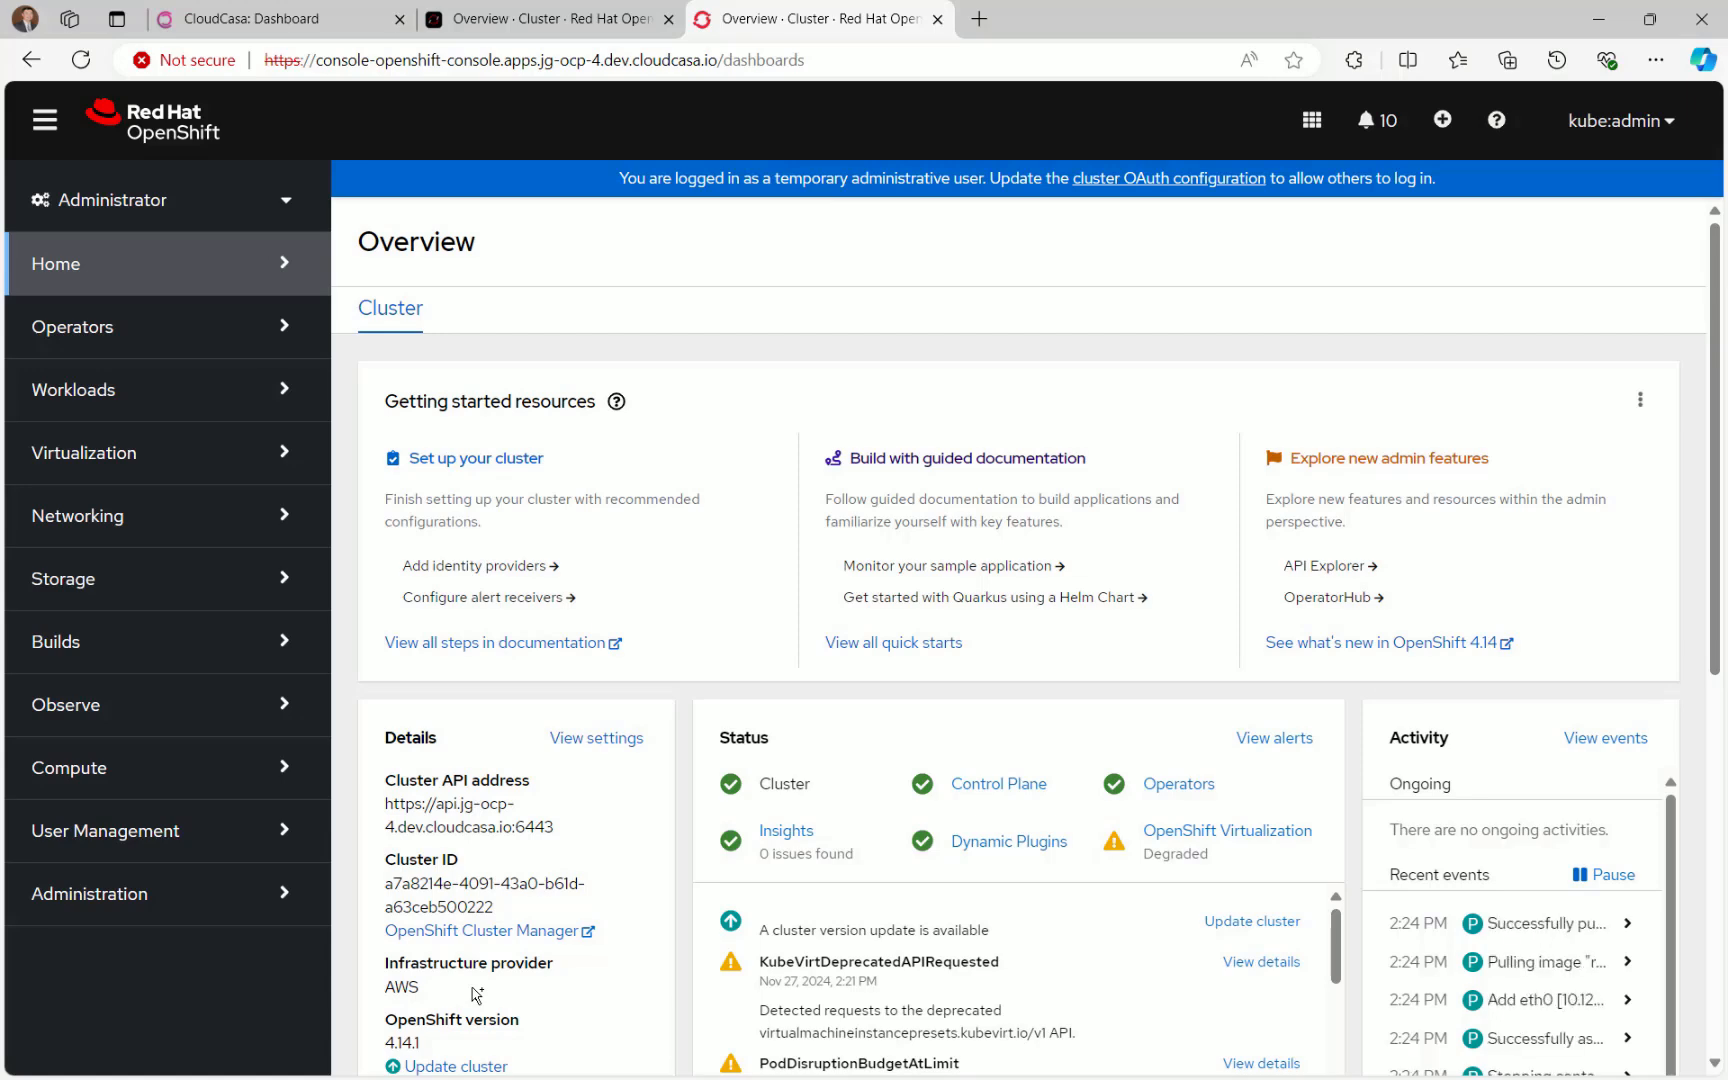
{"action": "left_click", "coordinate": [225, 784]}
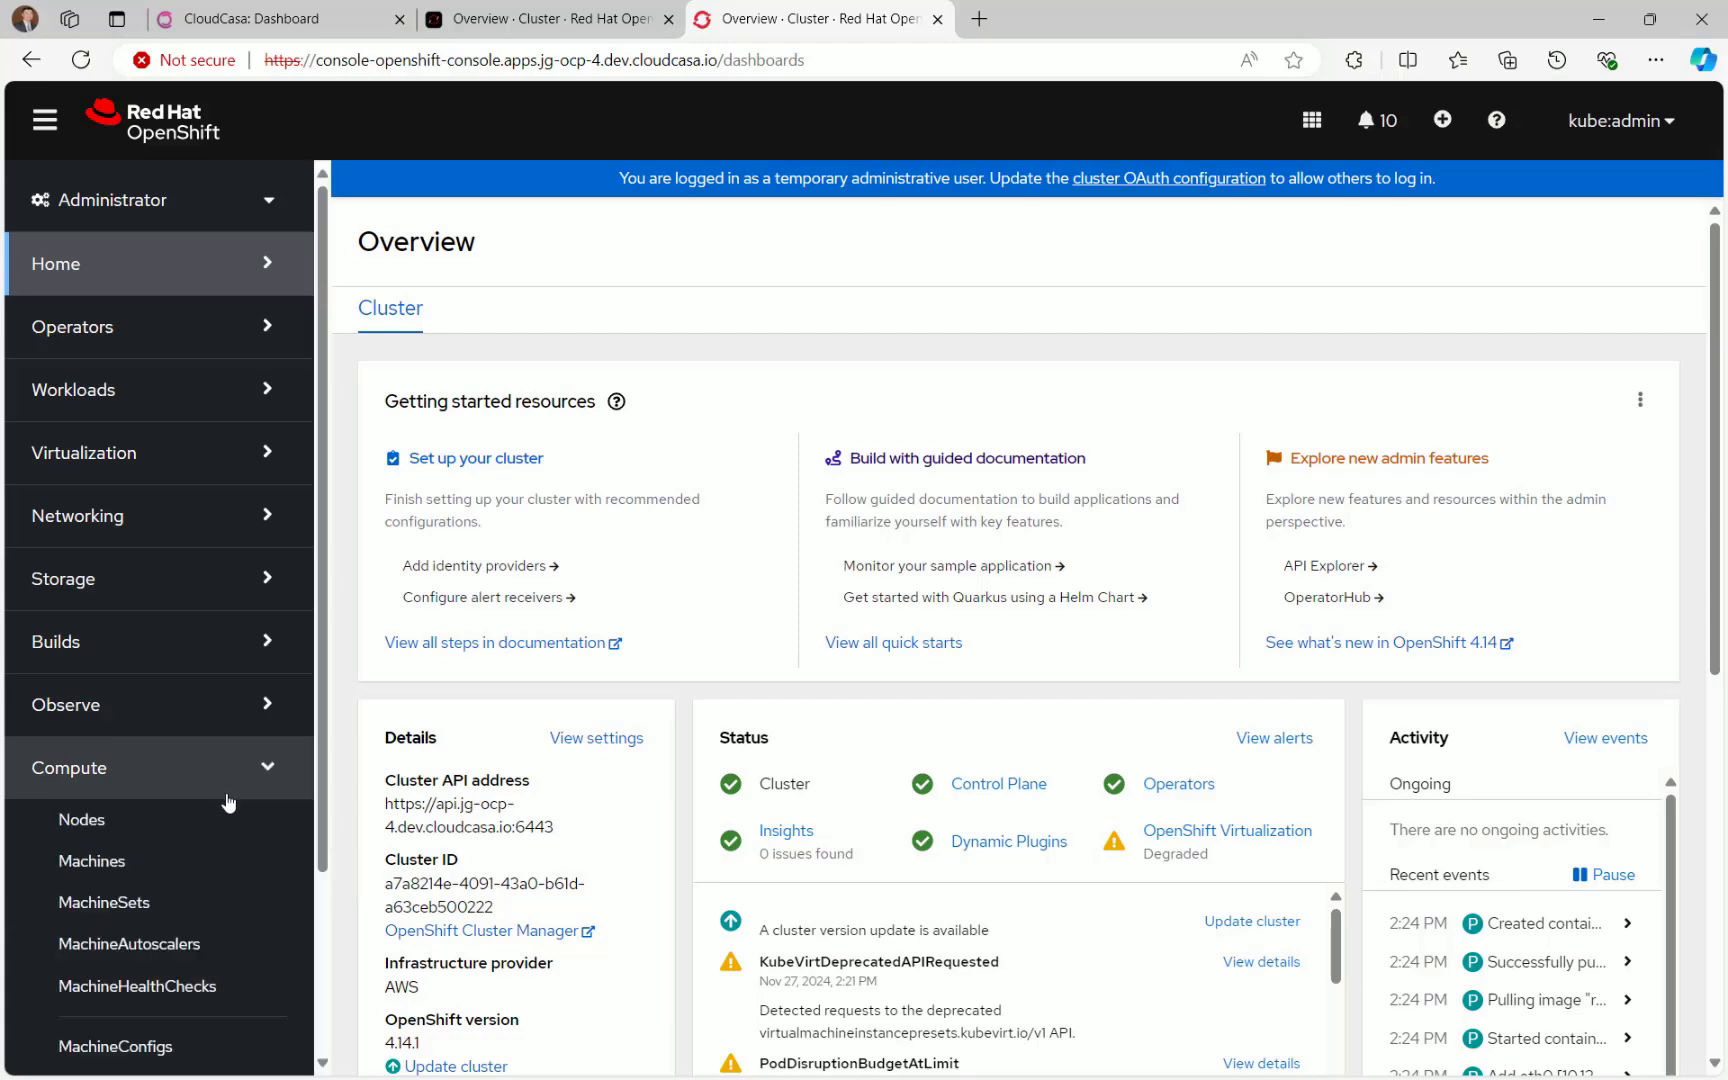
{"action": "left_click", "coordinate": [230, 822]}
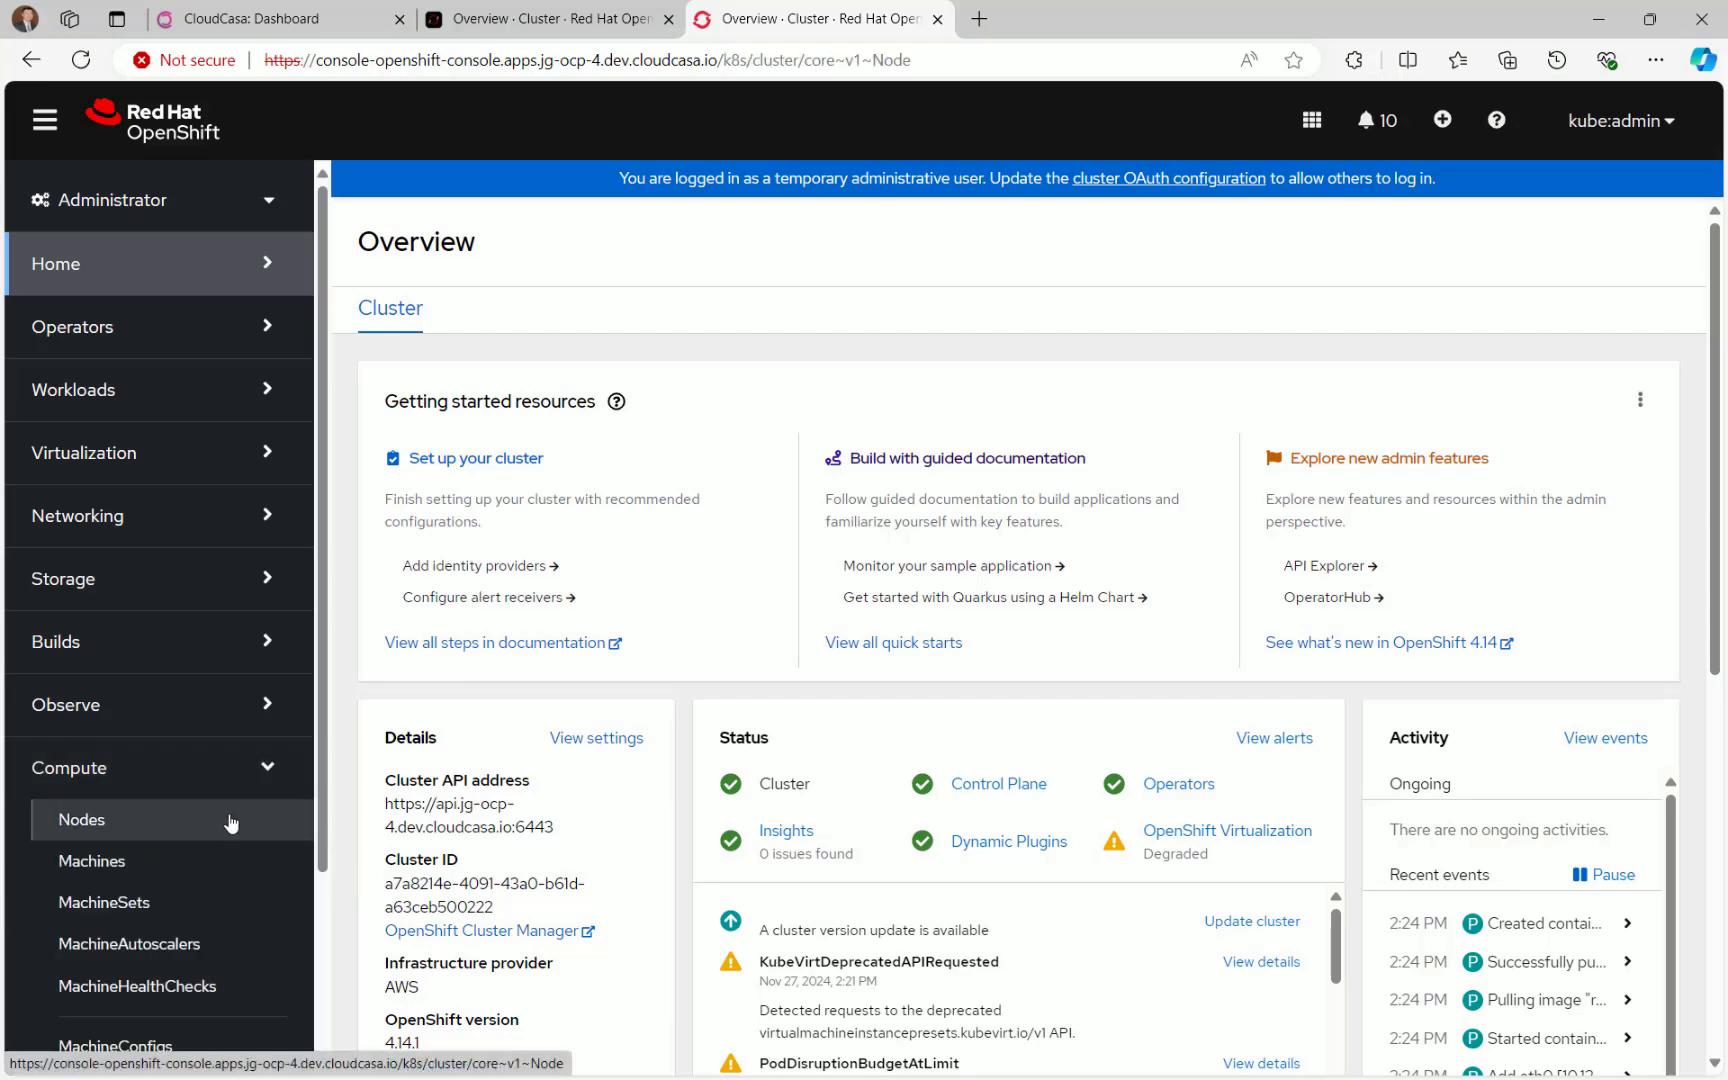
{"action": "scroll", "coordinate": [930, 840], "scroll_direction": "down", "scroll_amount": 2}
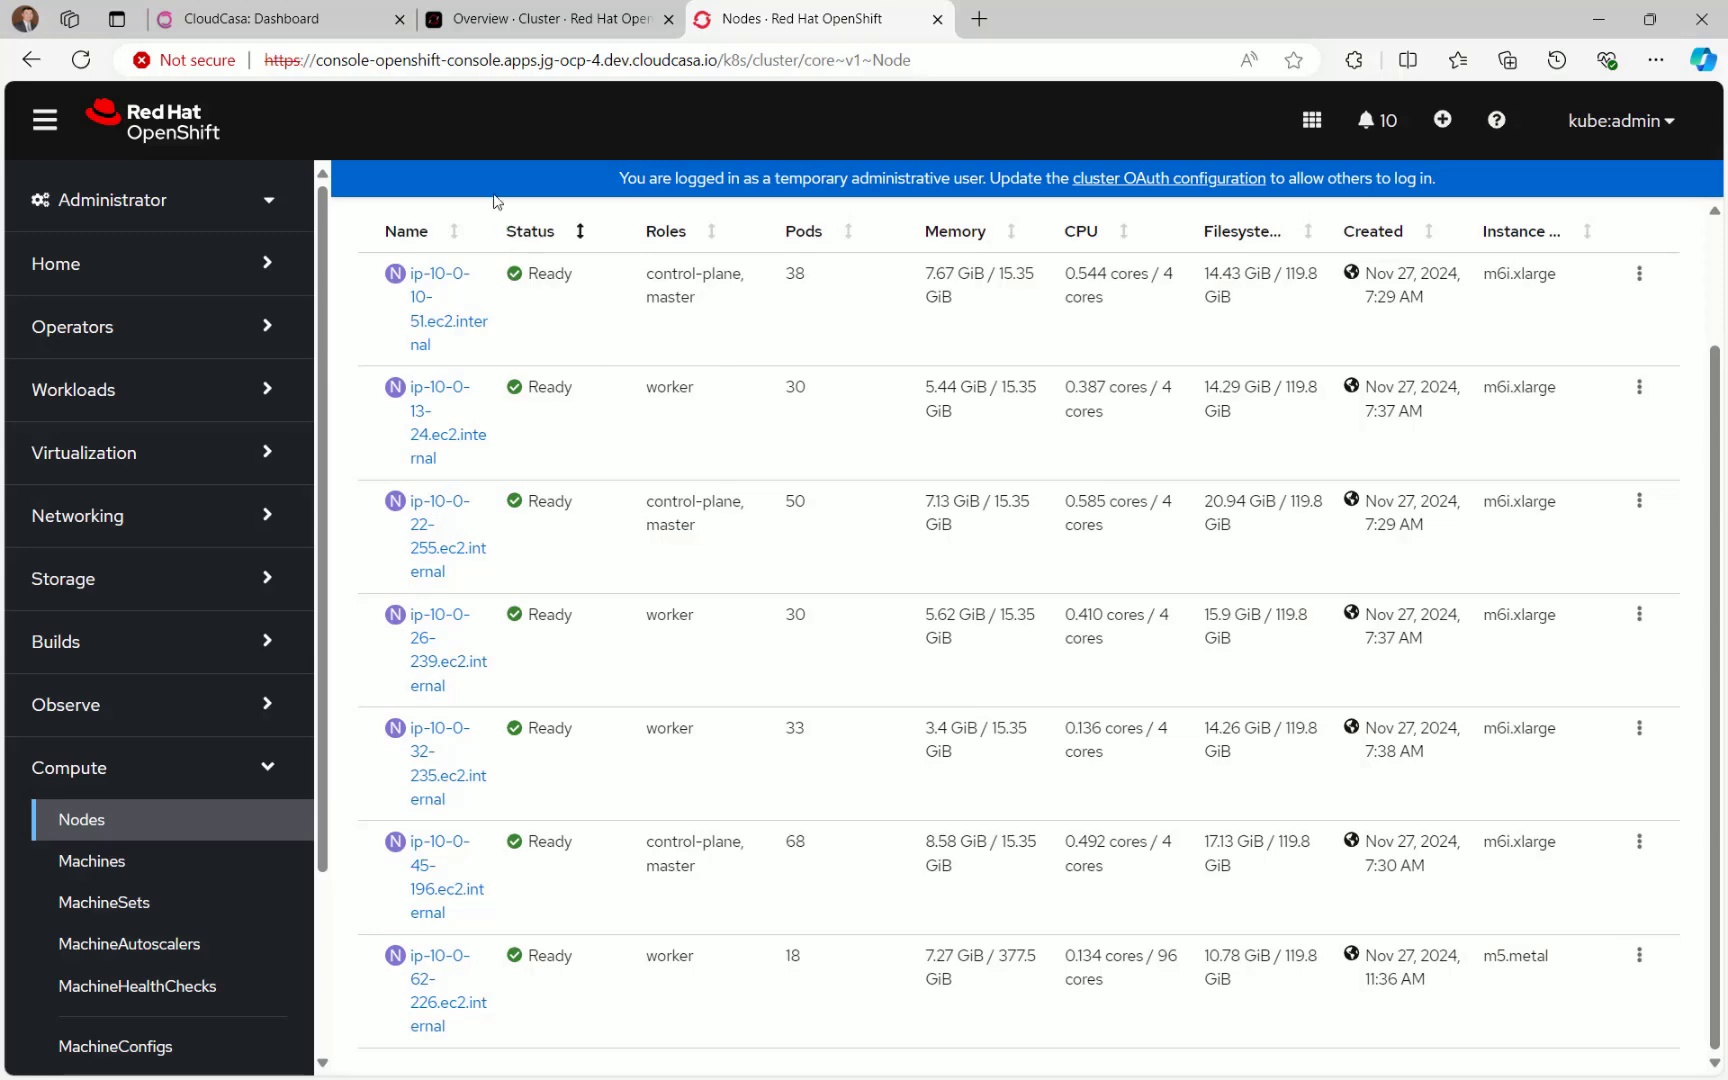
Switch back to CloudCasa and start restoring the my-app fedora vm backup from the 11/22/24, 1:57 PM recovery point
{"action": "left_click", "coordinate": [312, 20]}
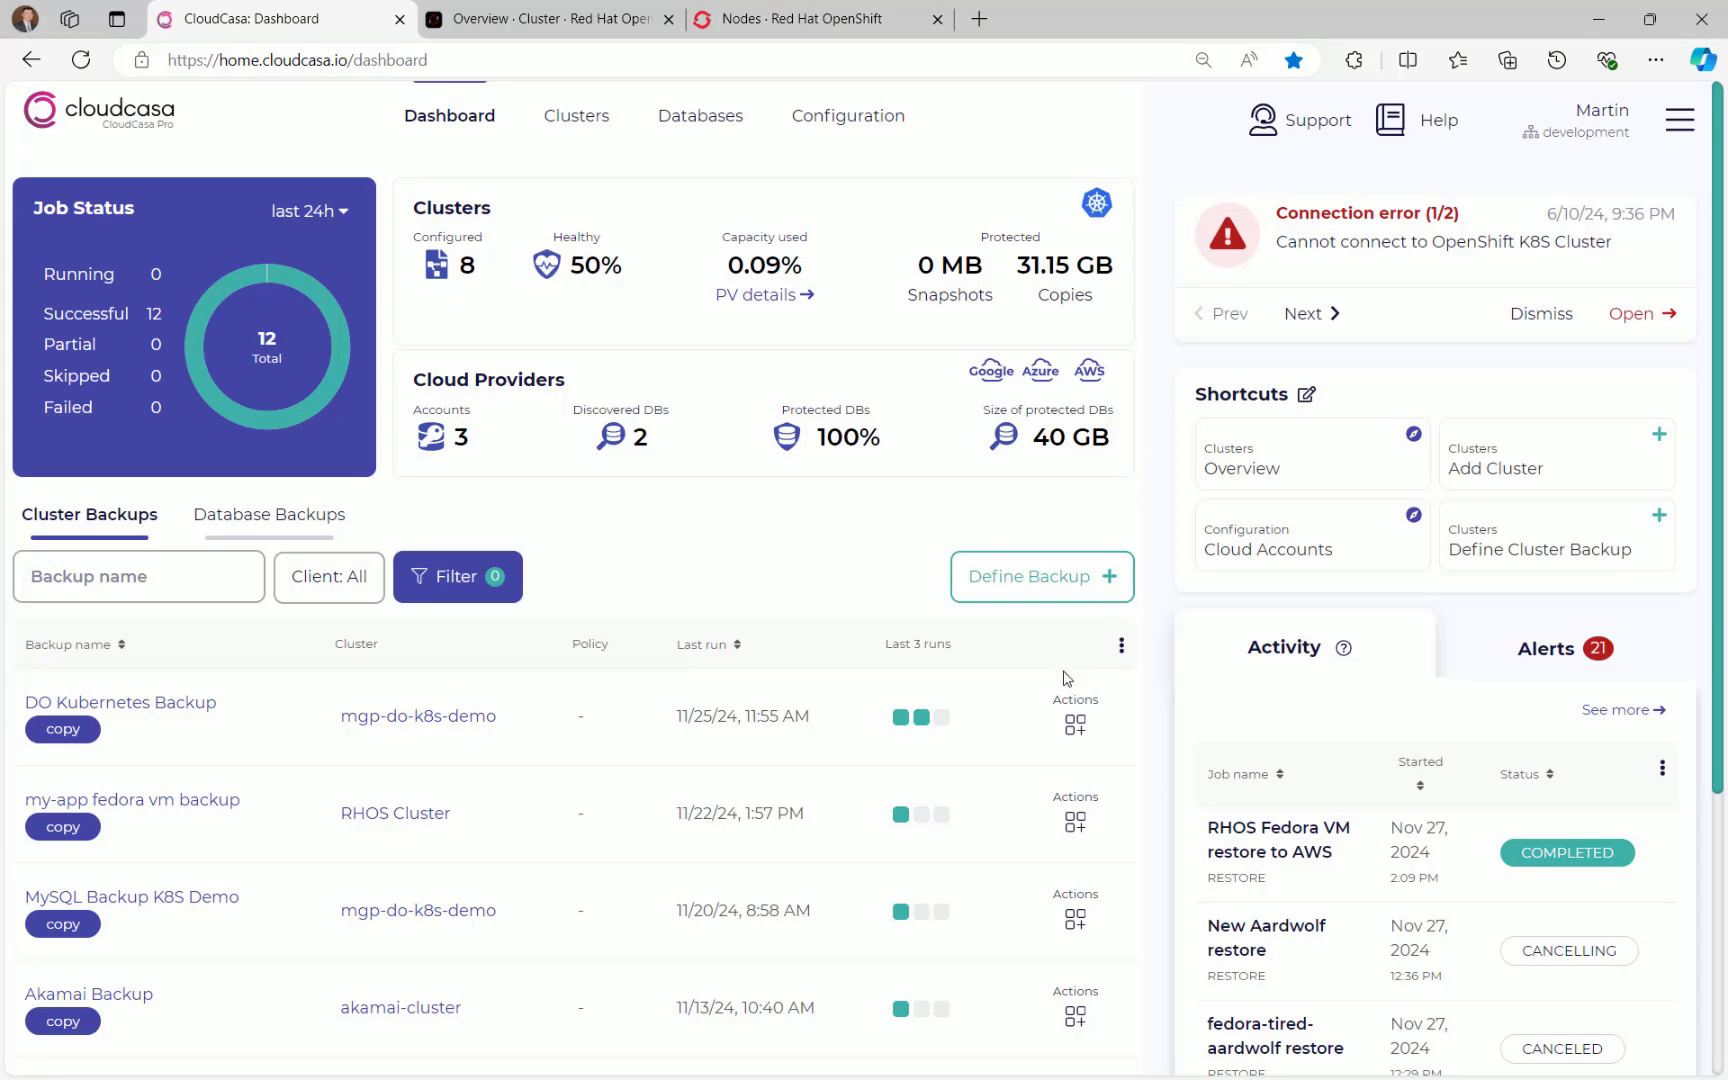
{"action": "mouse_move", "coordinate": [1078, 785]}
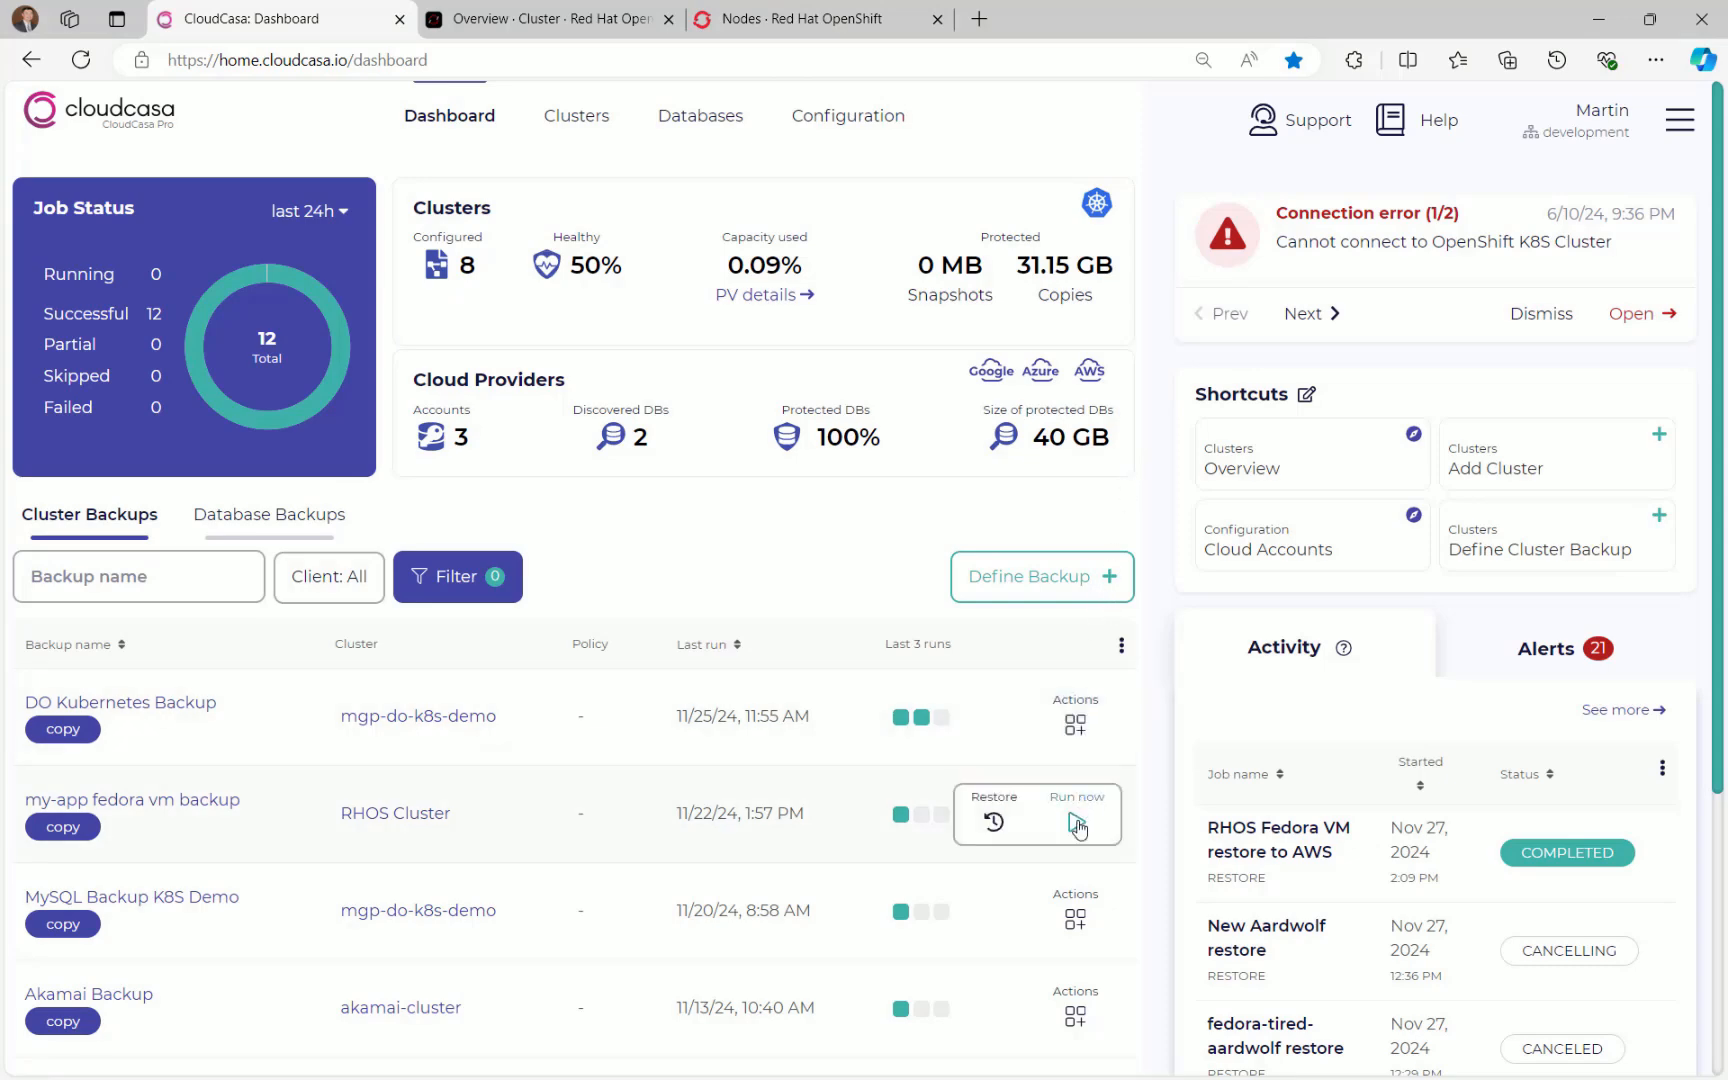
{"action": "left_click", "coordinate": [993, 822]}
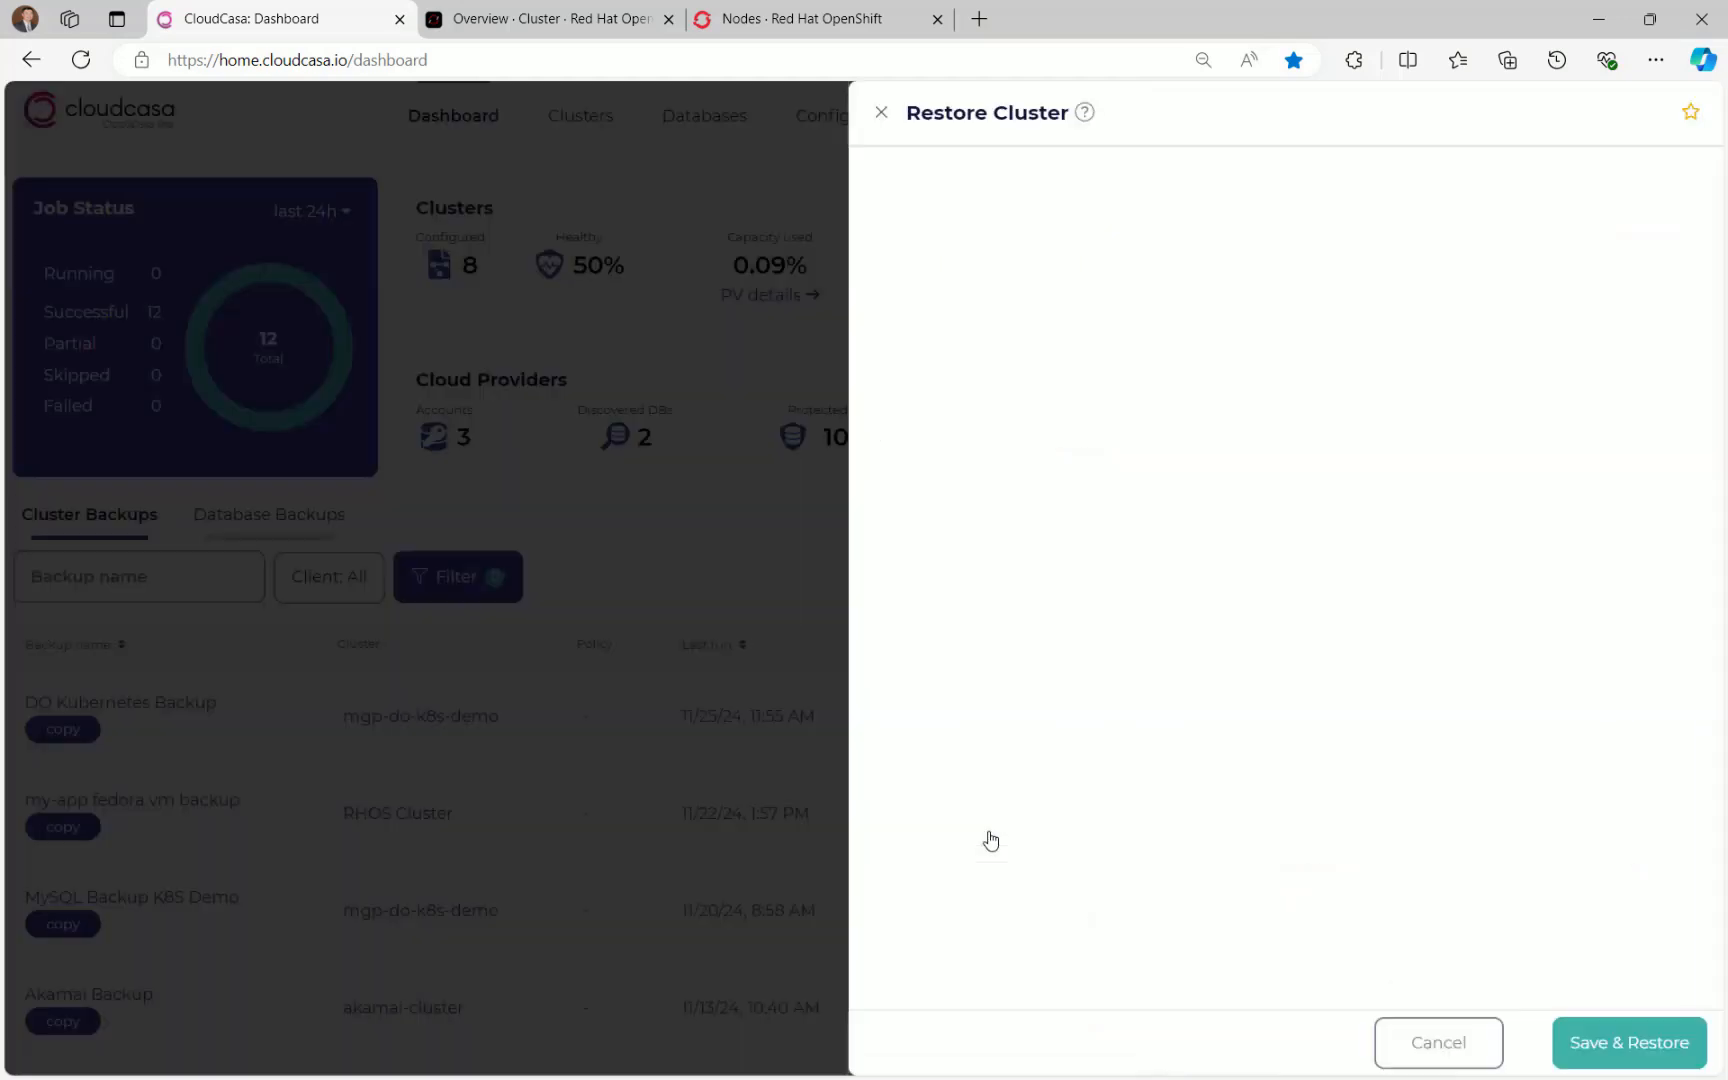
{"action": "left_click", "coordinate": [932, 368]}
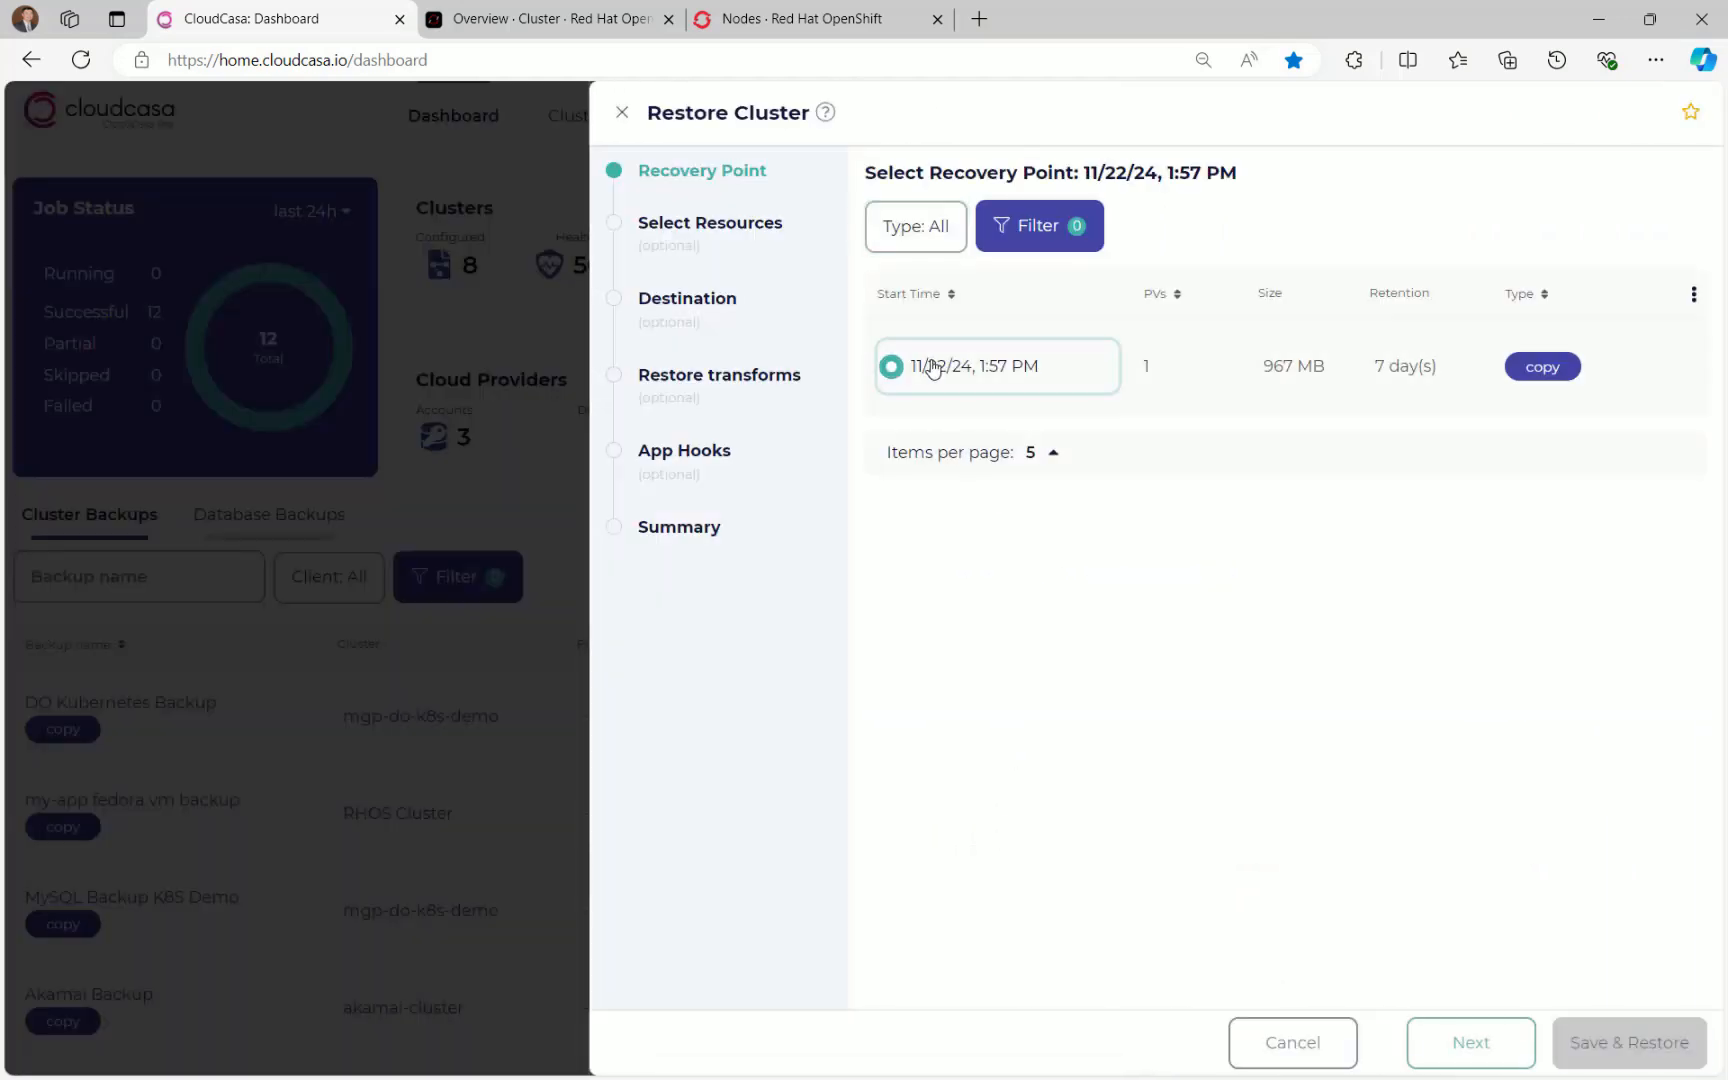
{"action": "left_click", "coordinate": [1476, 1036]}
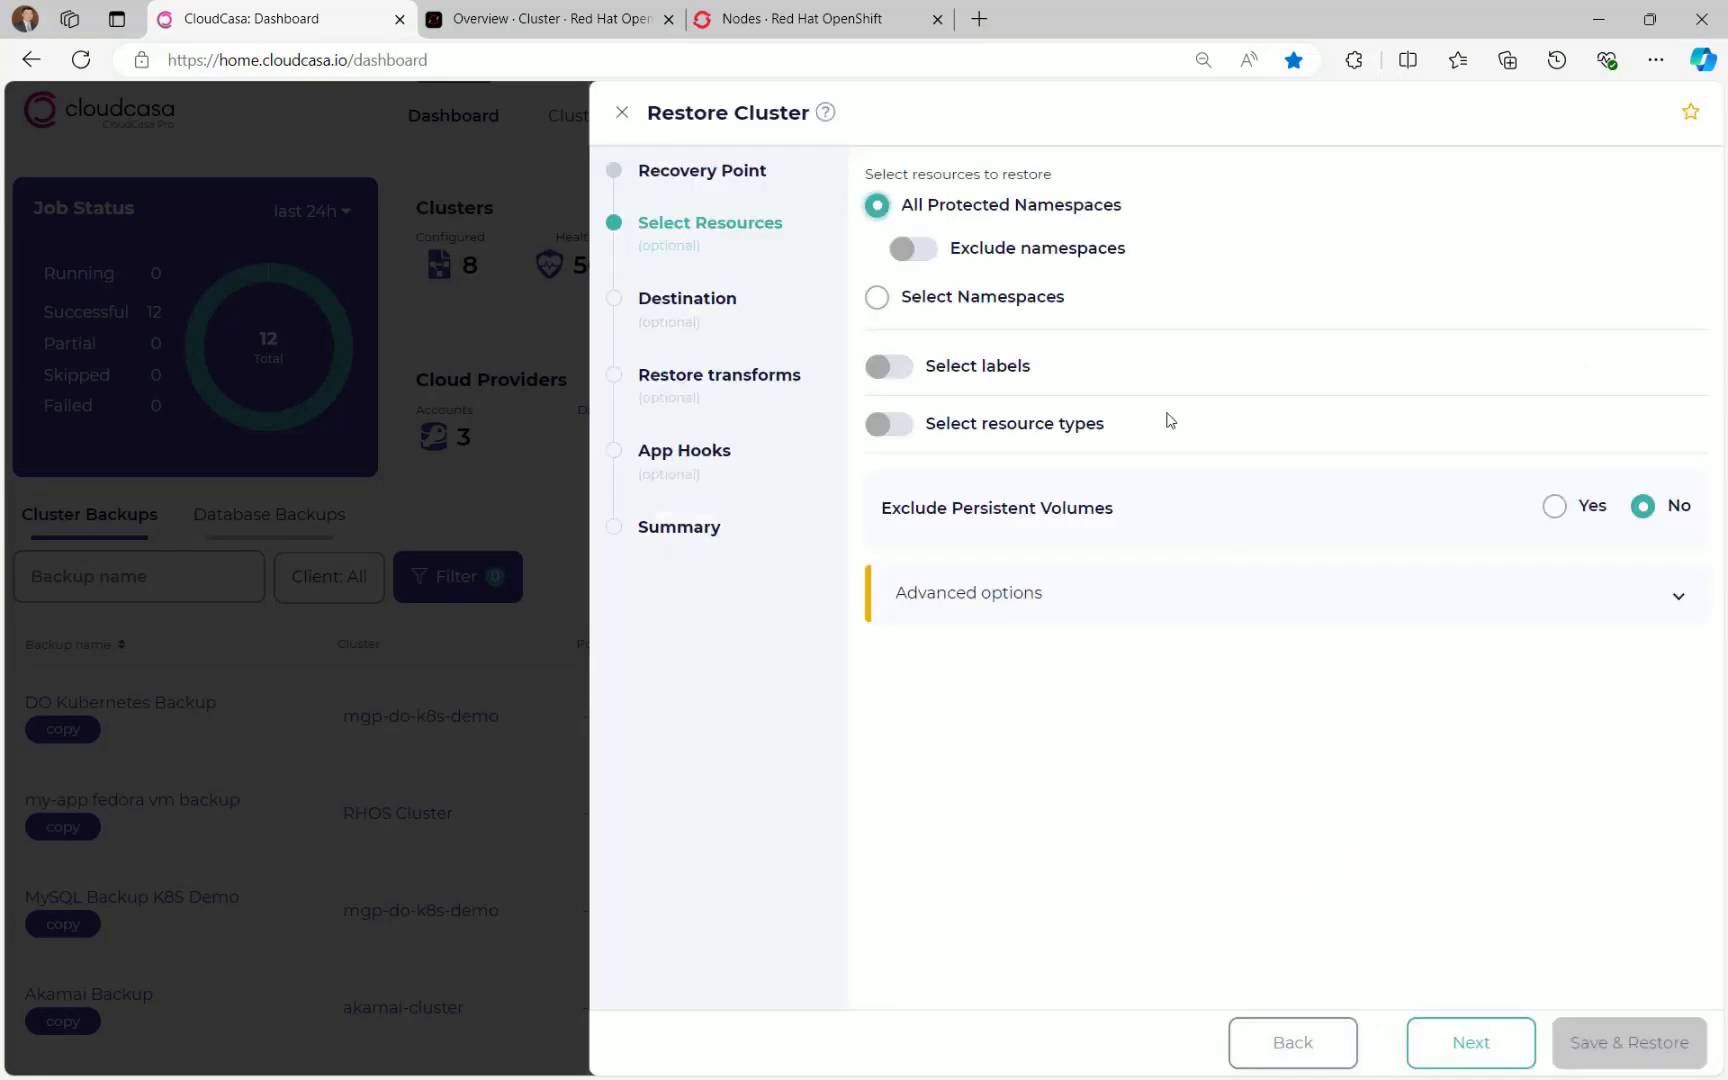
Limit the restore to the my-app namespace and set the existing jg-openshift-aws cluster as its destination
{"action": "left_click", "coordinate": [1002, 305]}
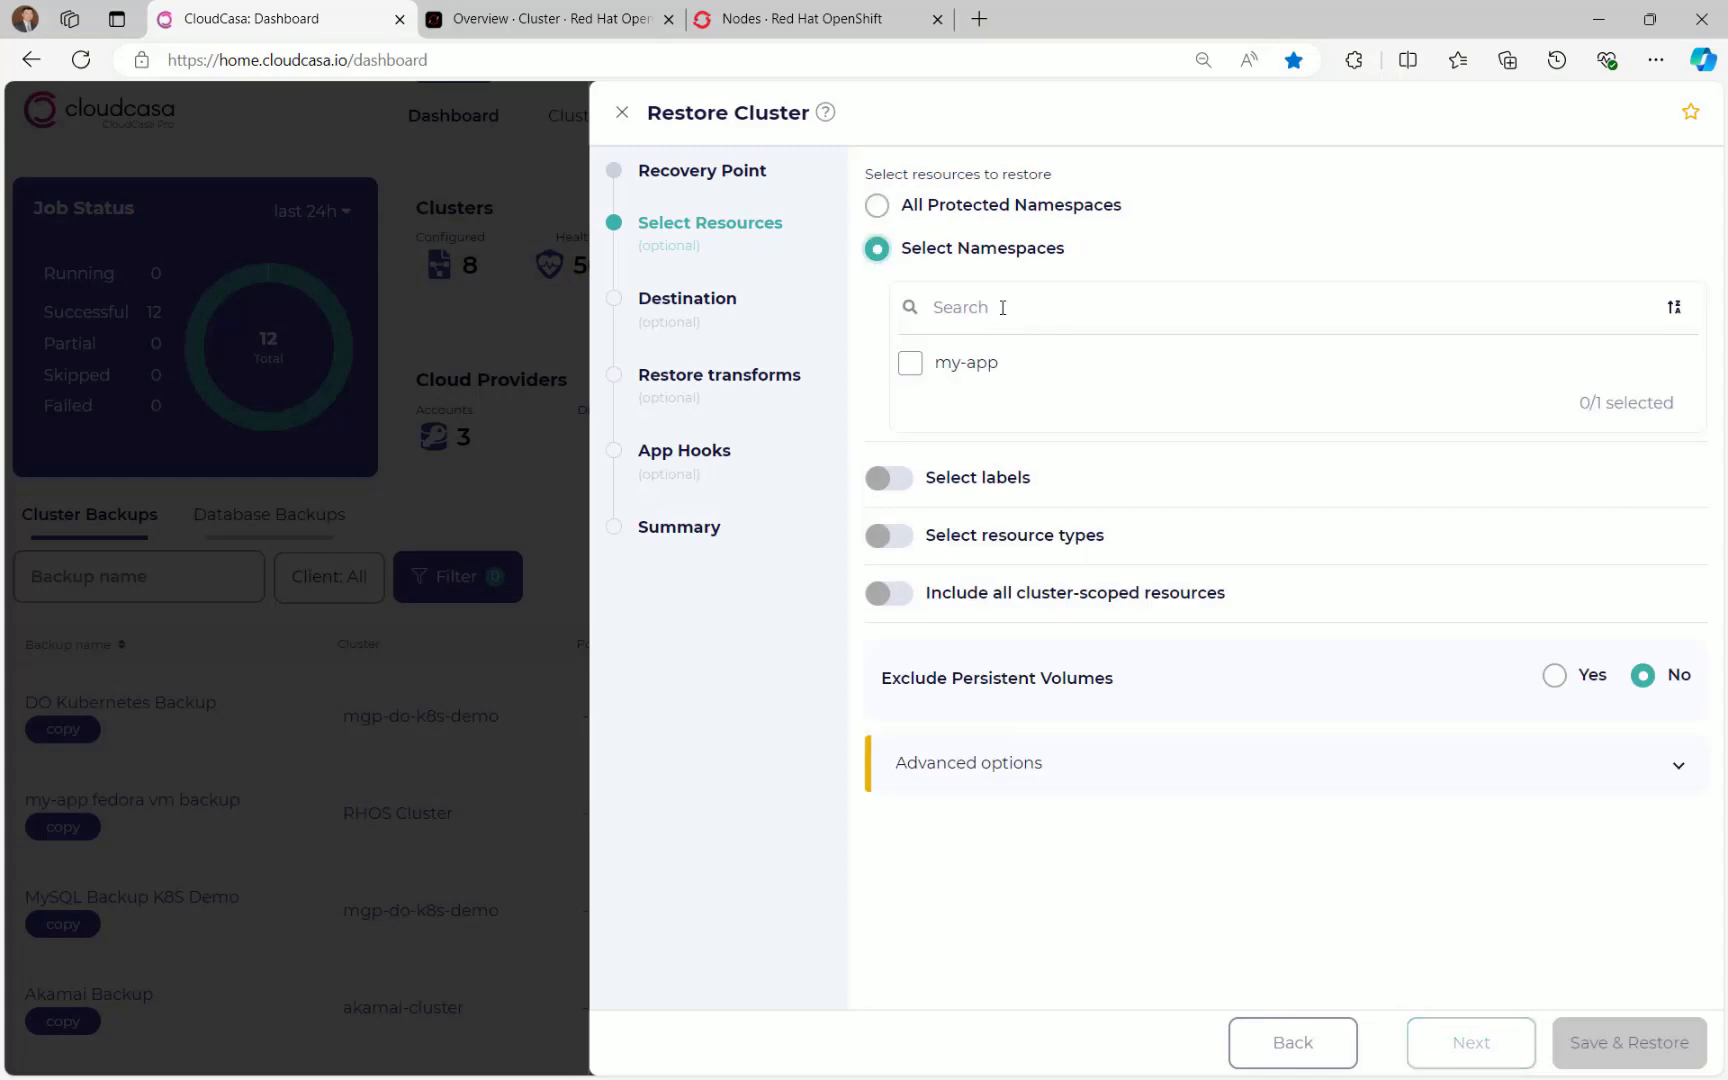
{"action": "left_click", "coordinate": [970, 372]}
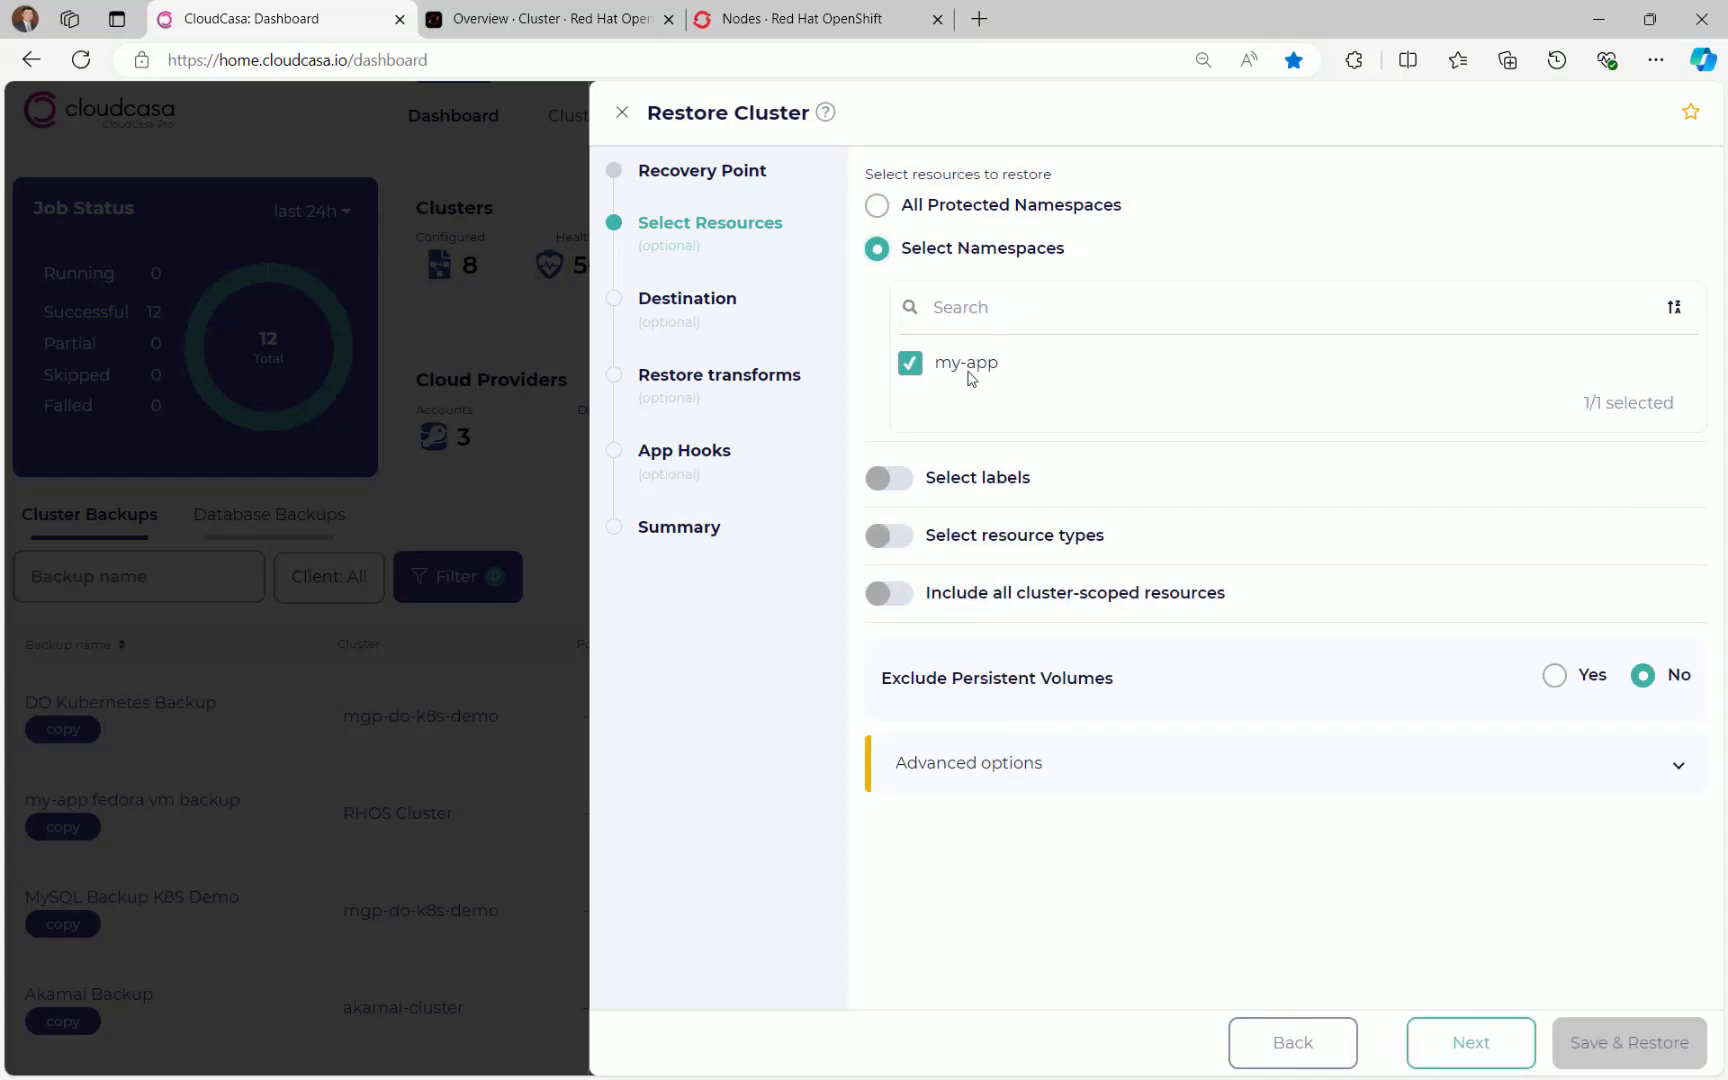
{"action": "left_click", "coordinate": [1461, 1041]}
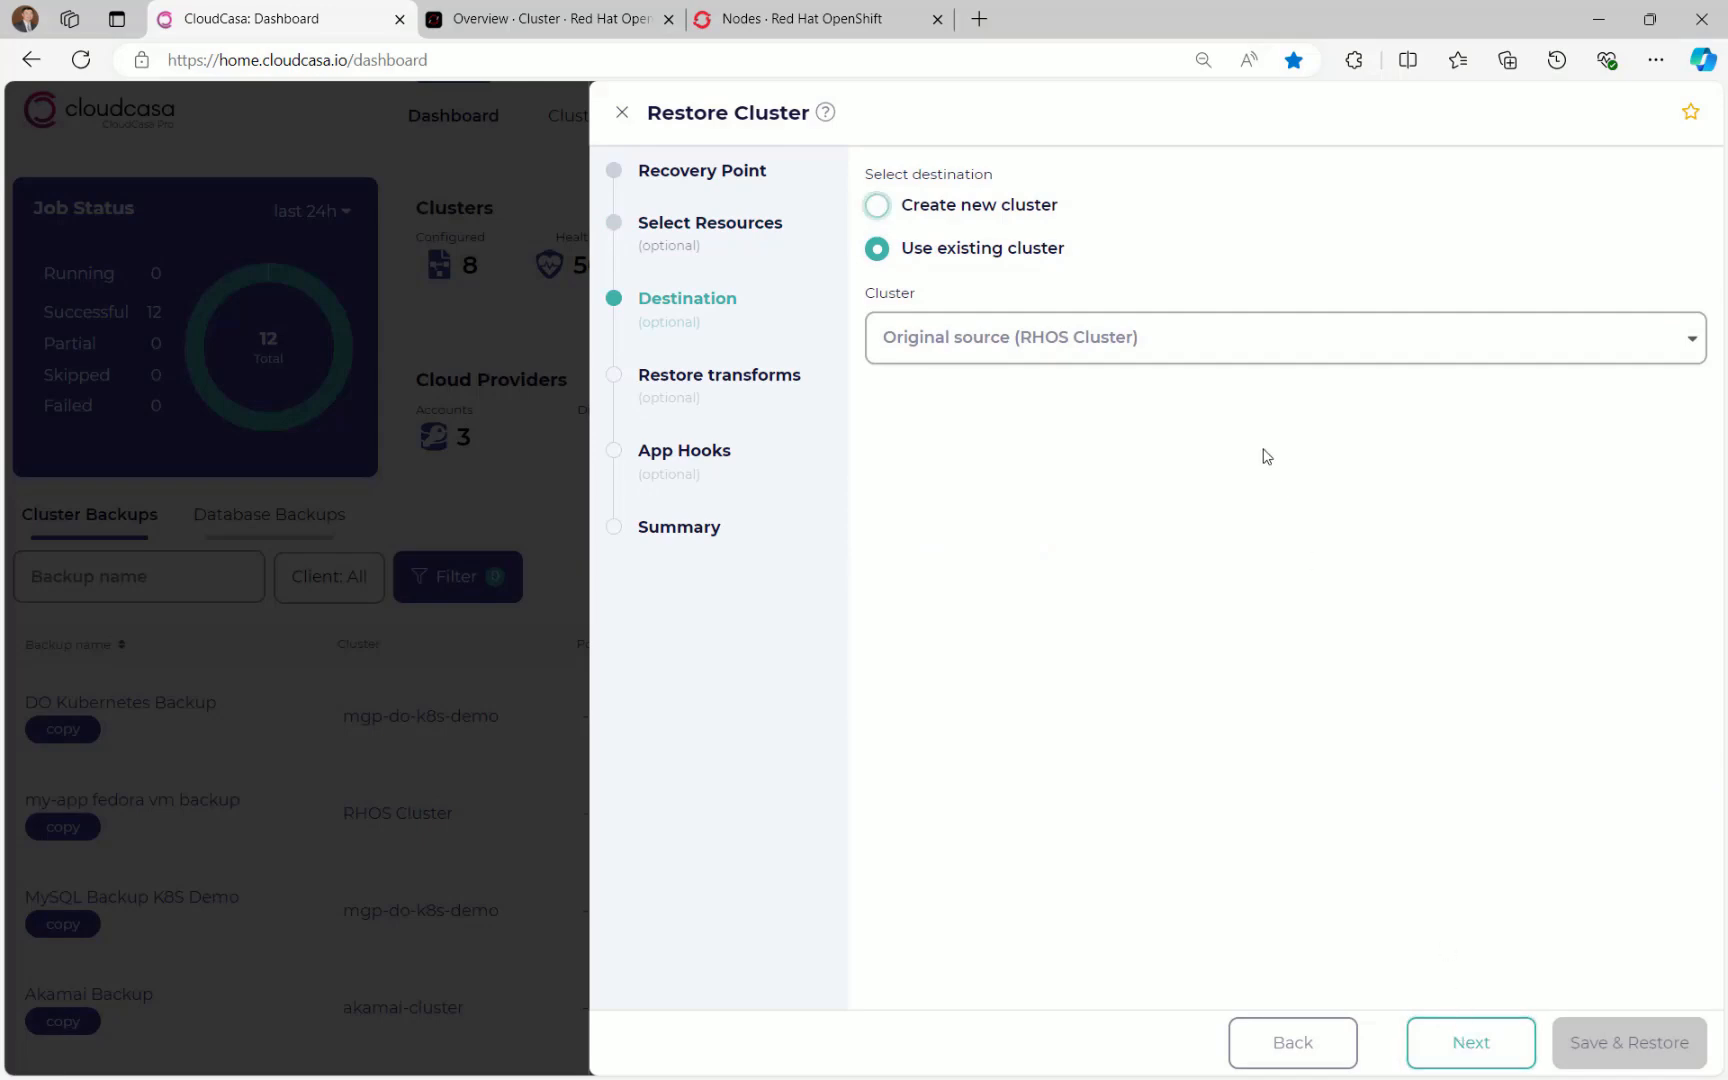
{"action": "left_click", "coordinate": [1210, 362]}
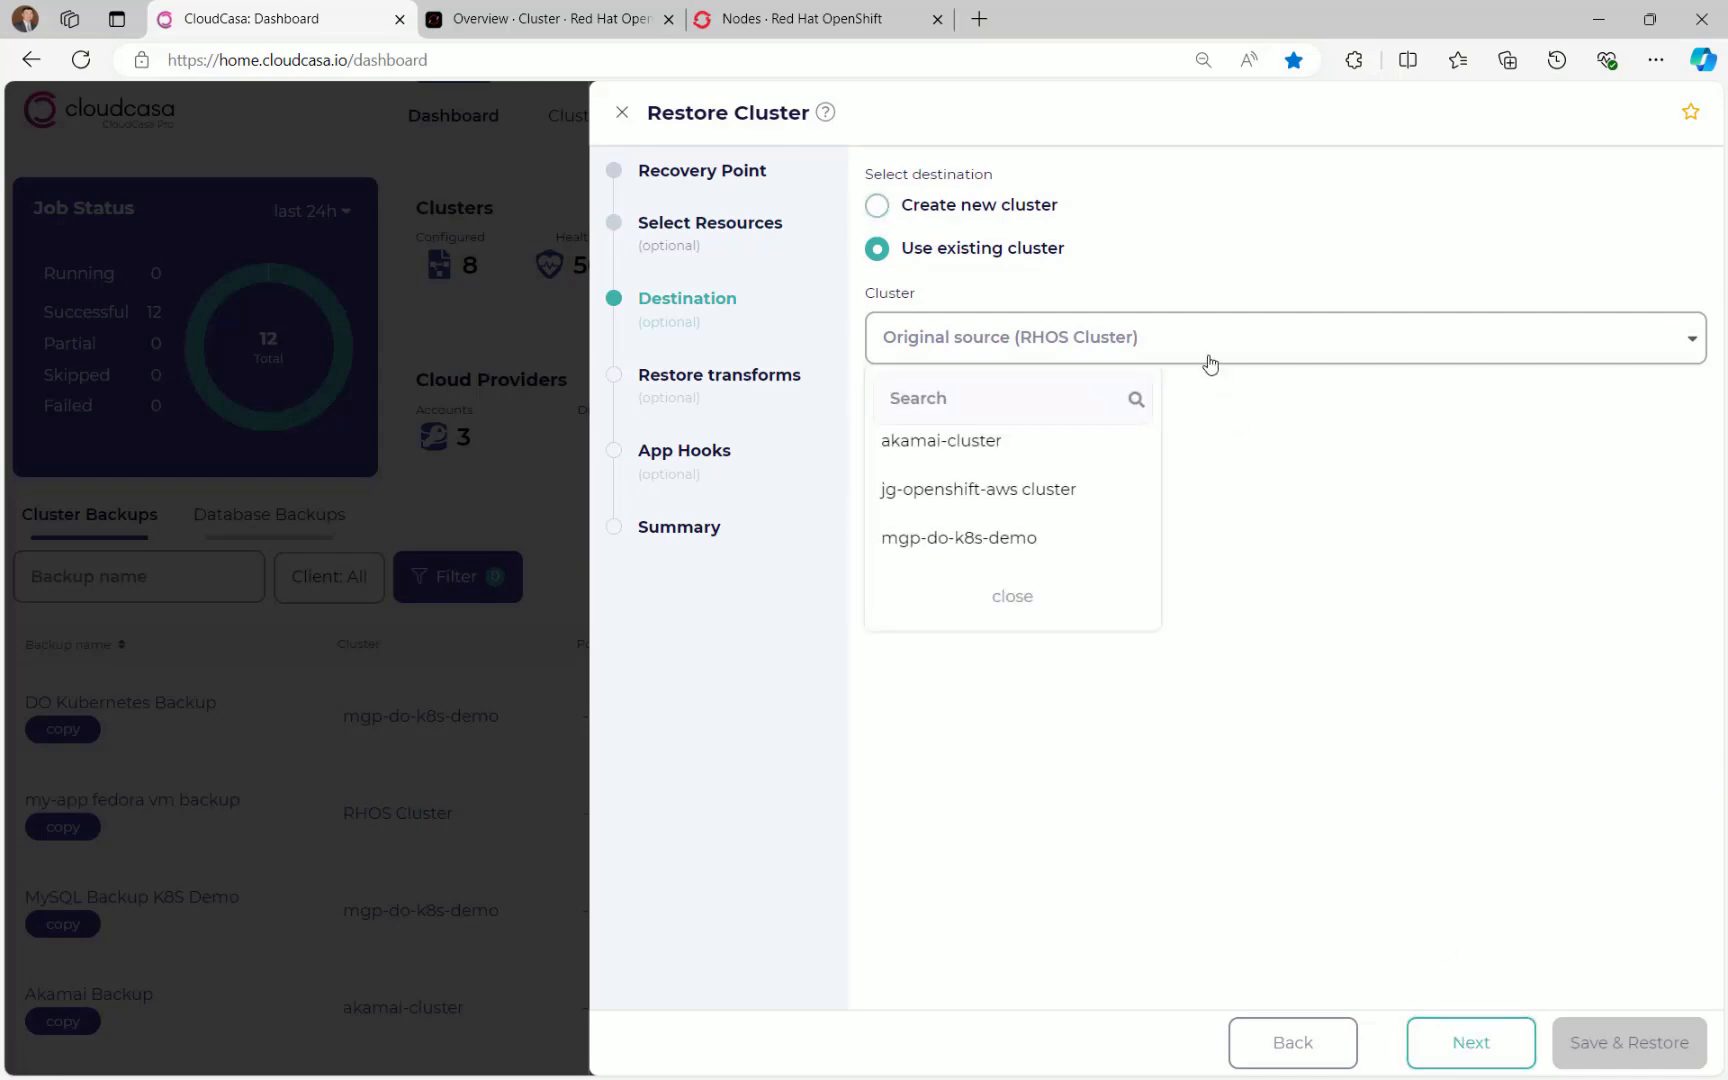
{"action": "left_click", "coordinate": [1060, 491]}
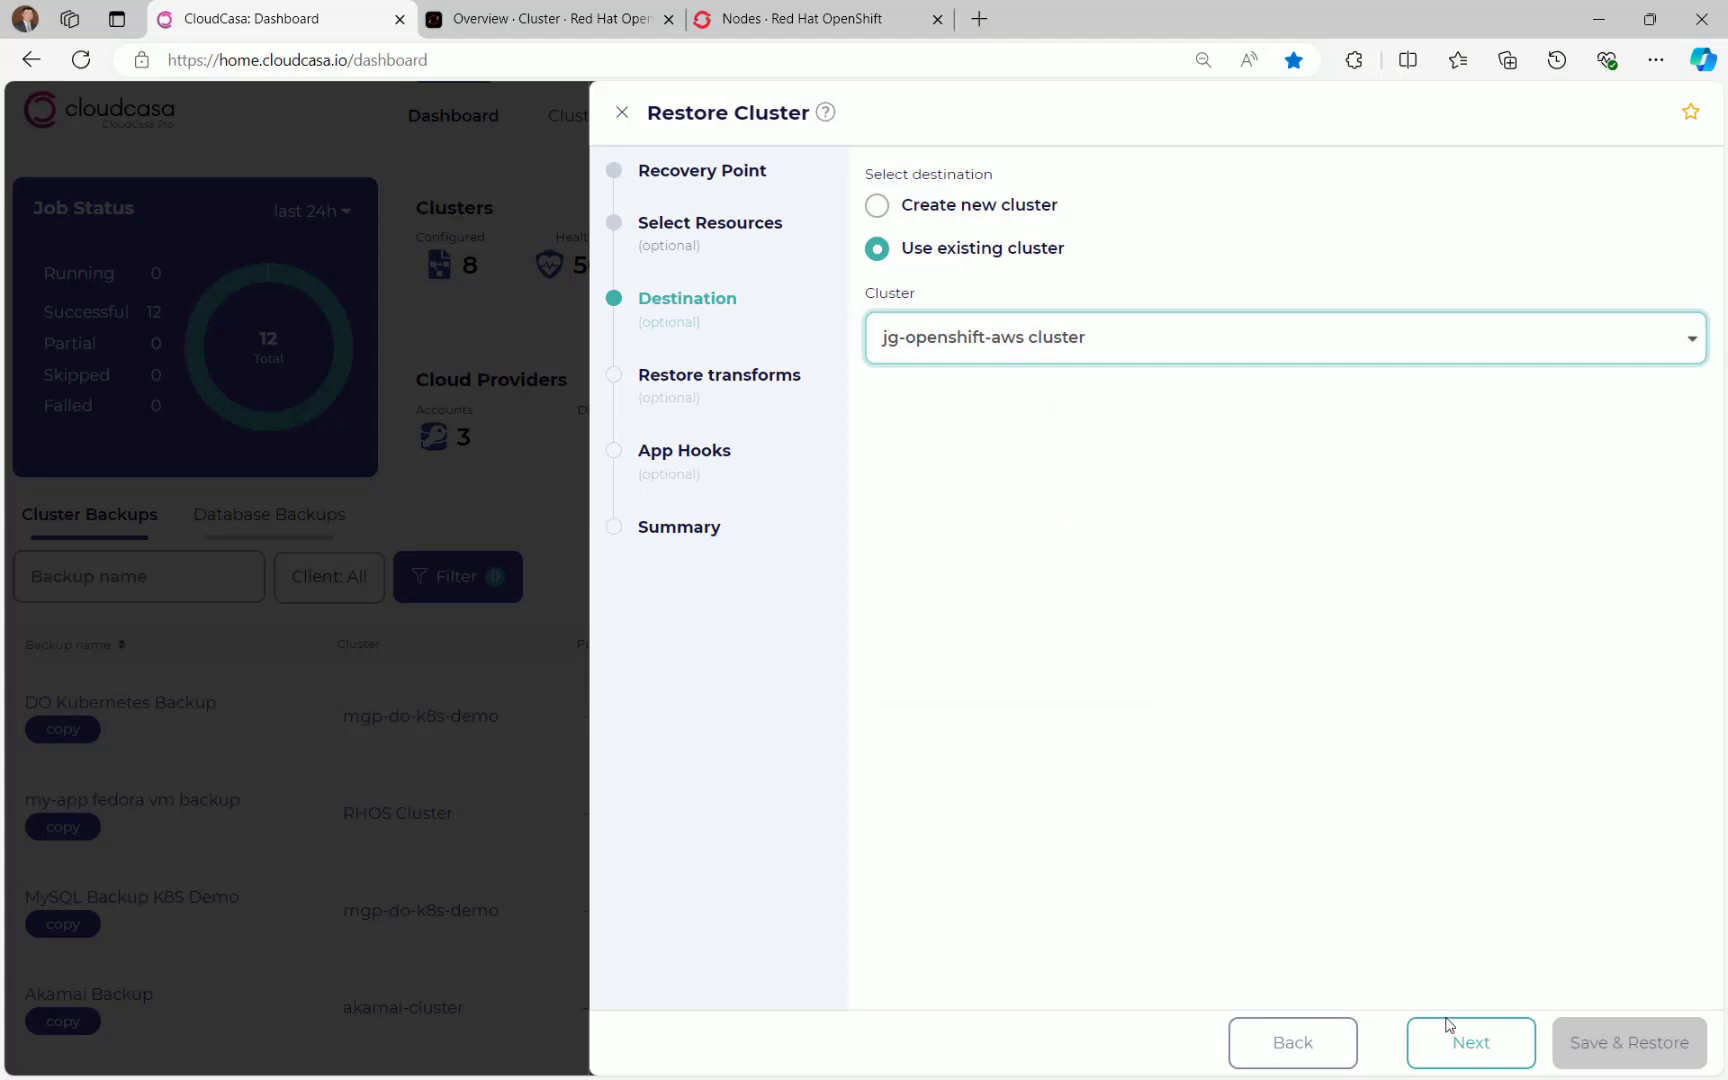
{"action": "left_click", "coordinate": [1483, 1052]}
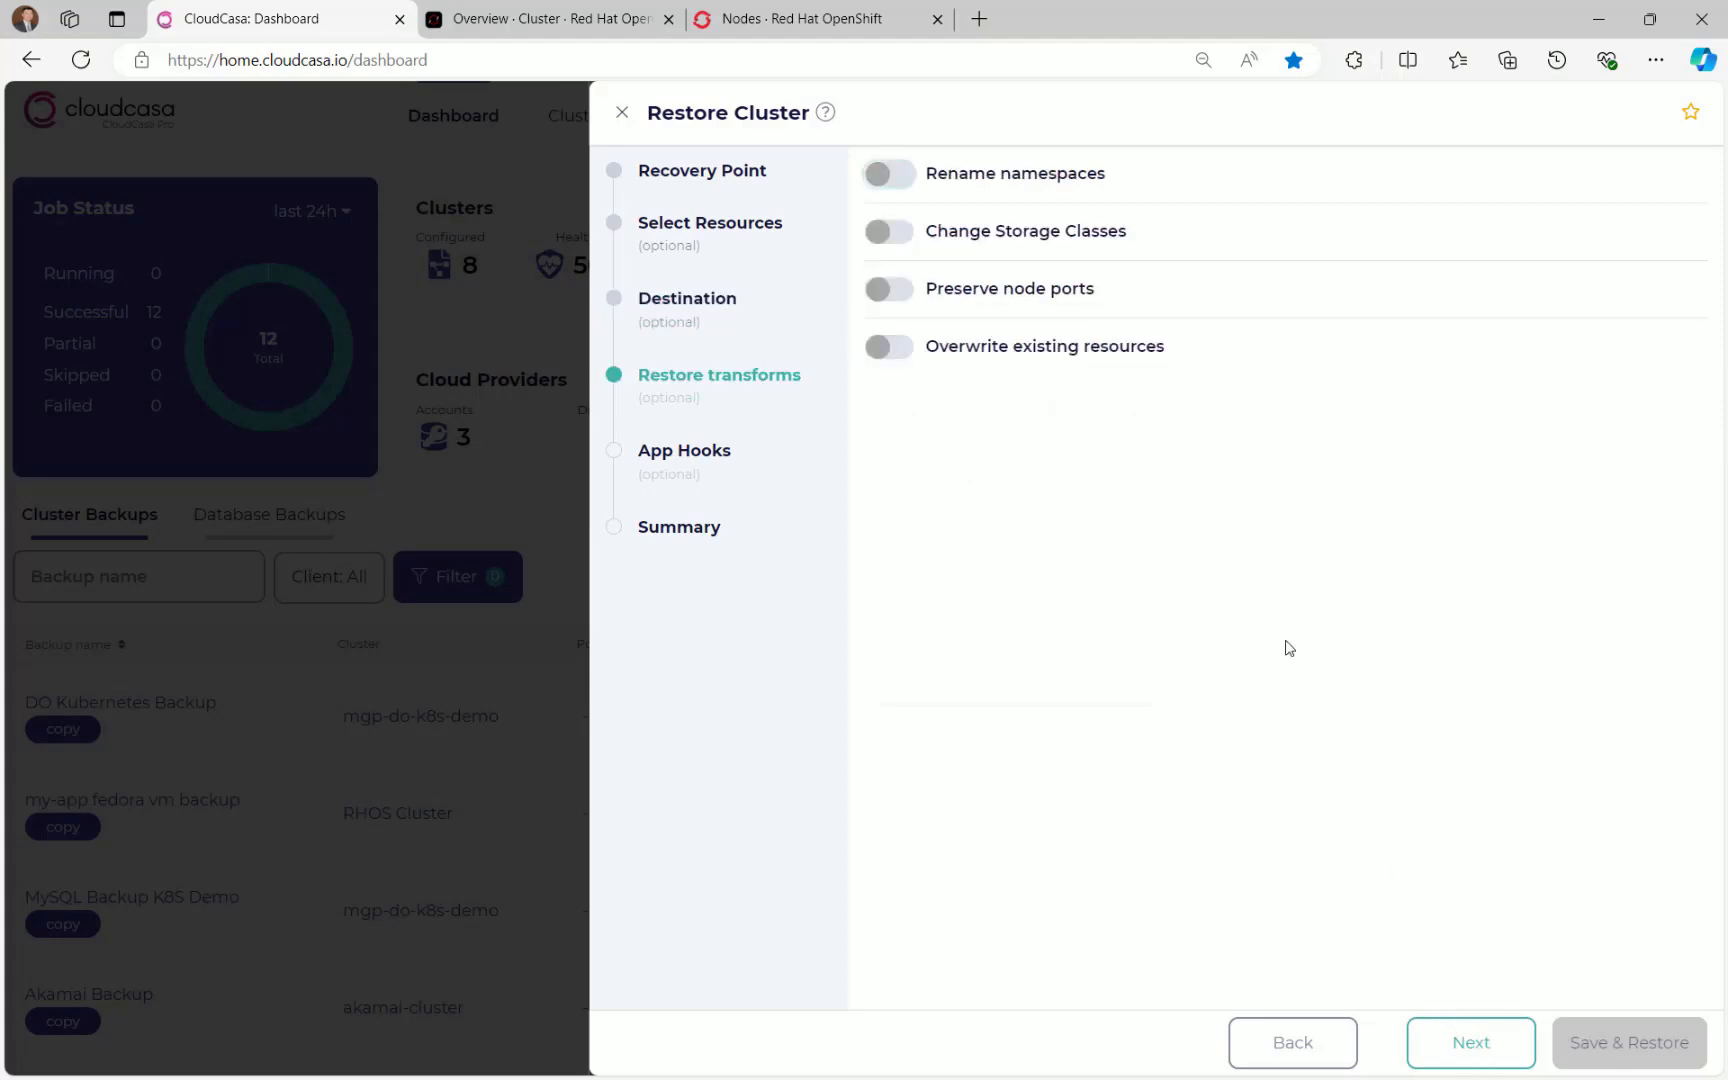
Change the restored volumes' storage class from ocs-storagecluster-ceph-rbd to gp3-csi, and continue to the restore summary
{"action": "left_click", "coordinate": [1045, 234]}
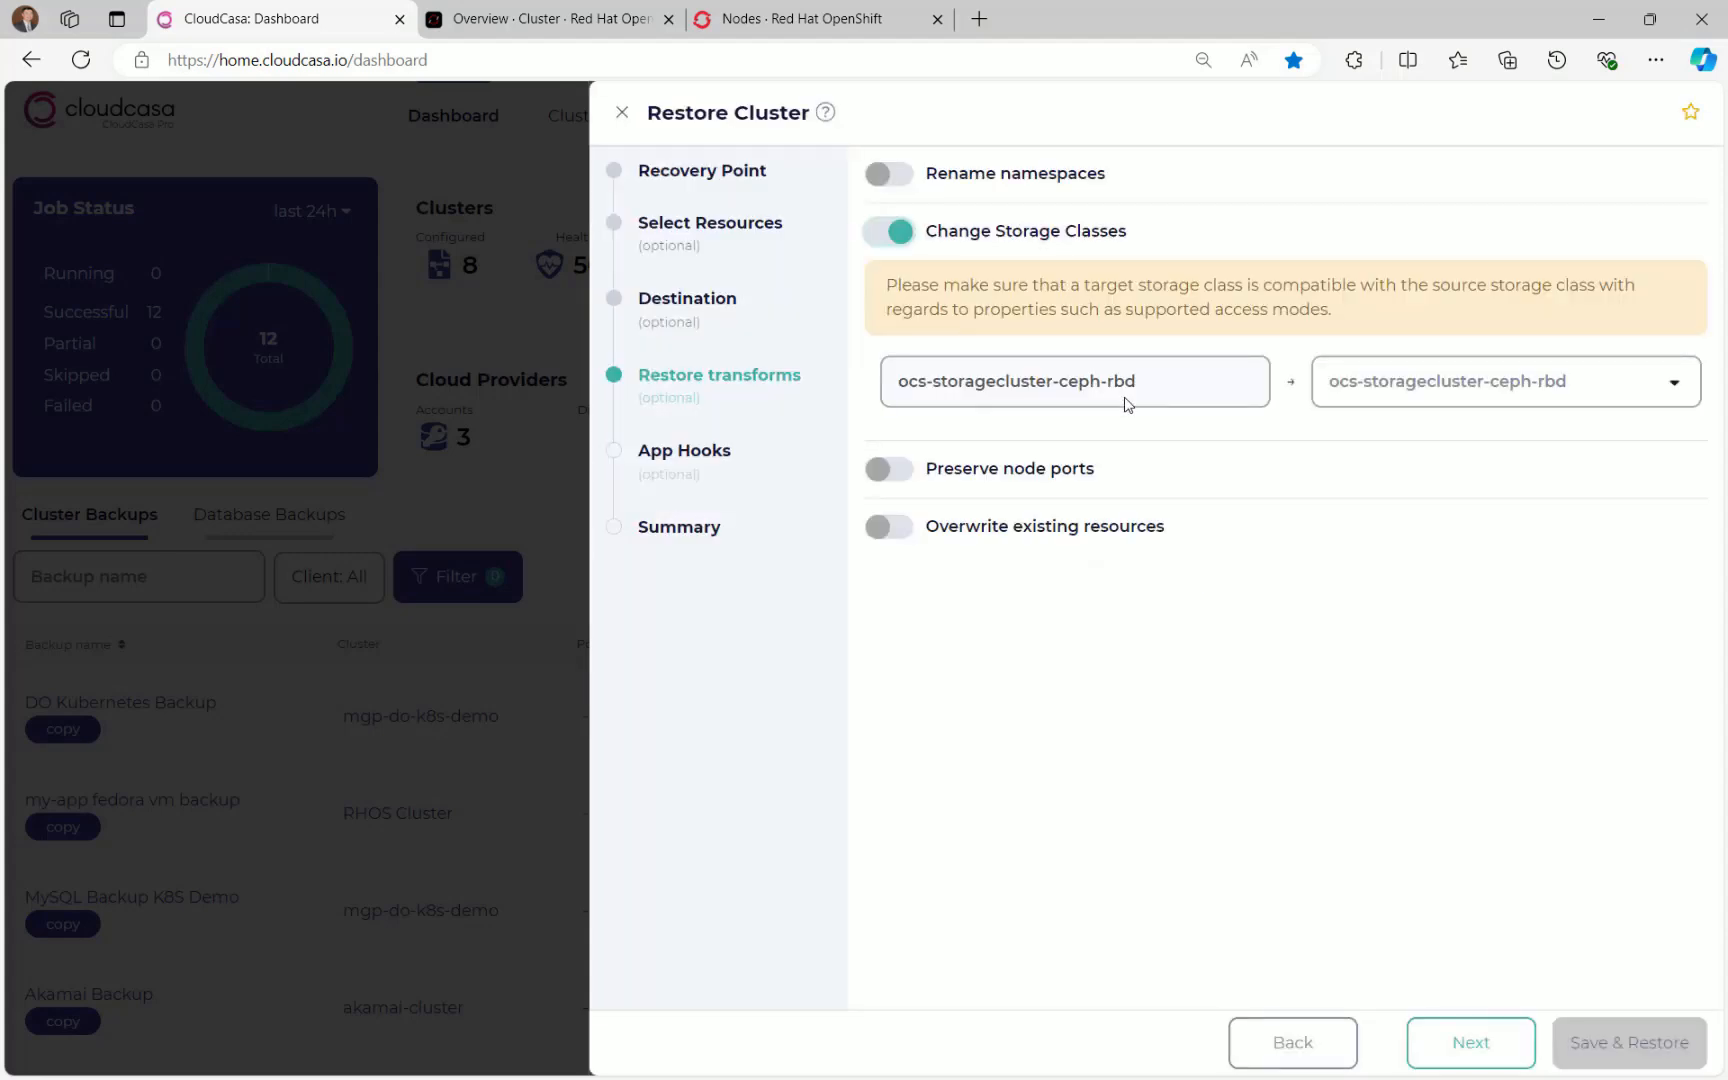
{"action": "left_click", "coordinate": [1389, 386]}
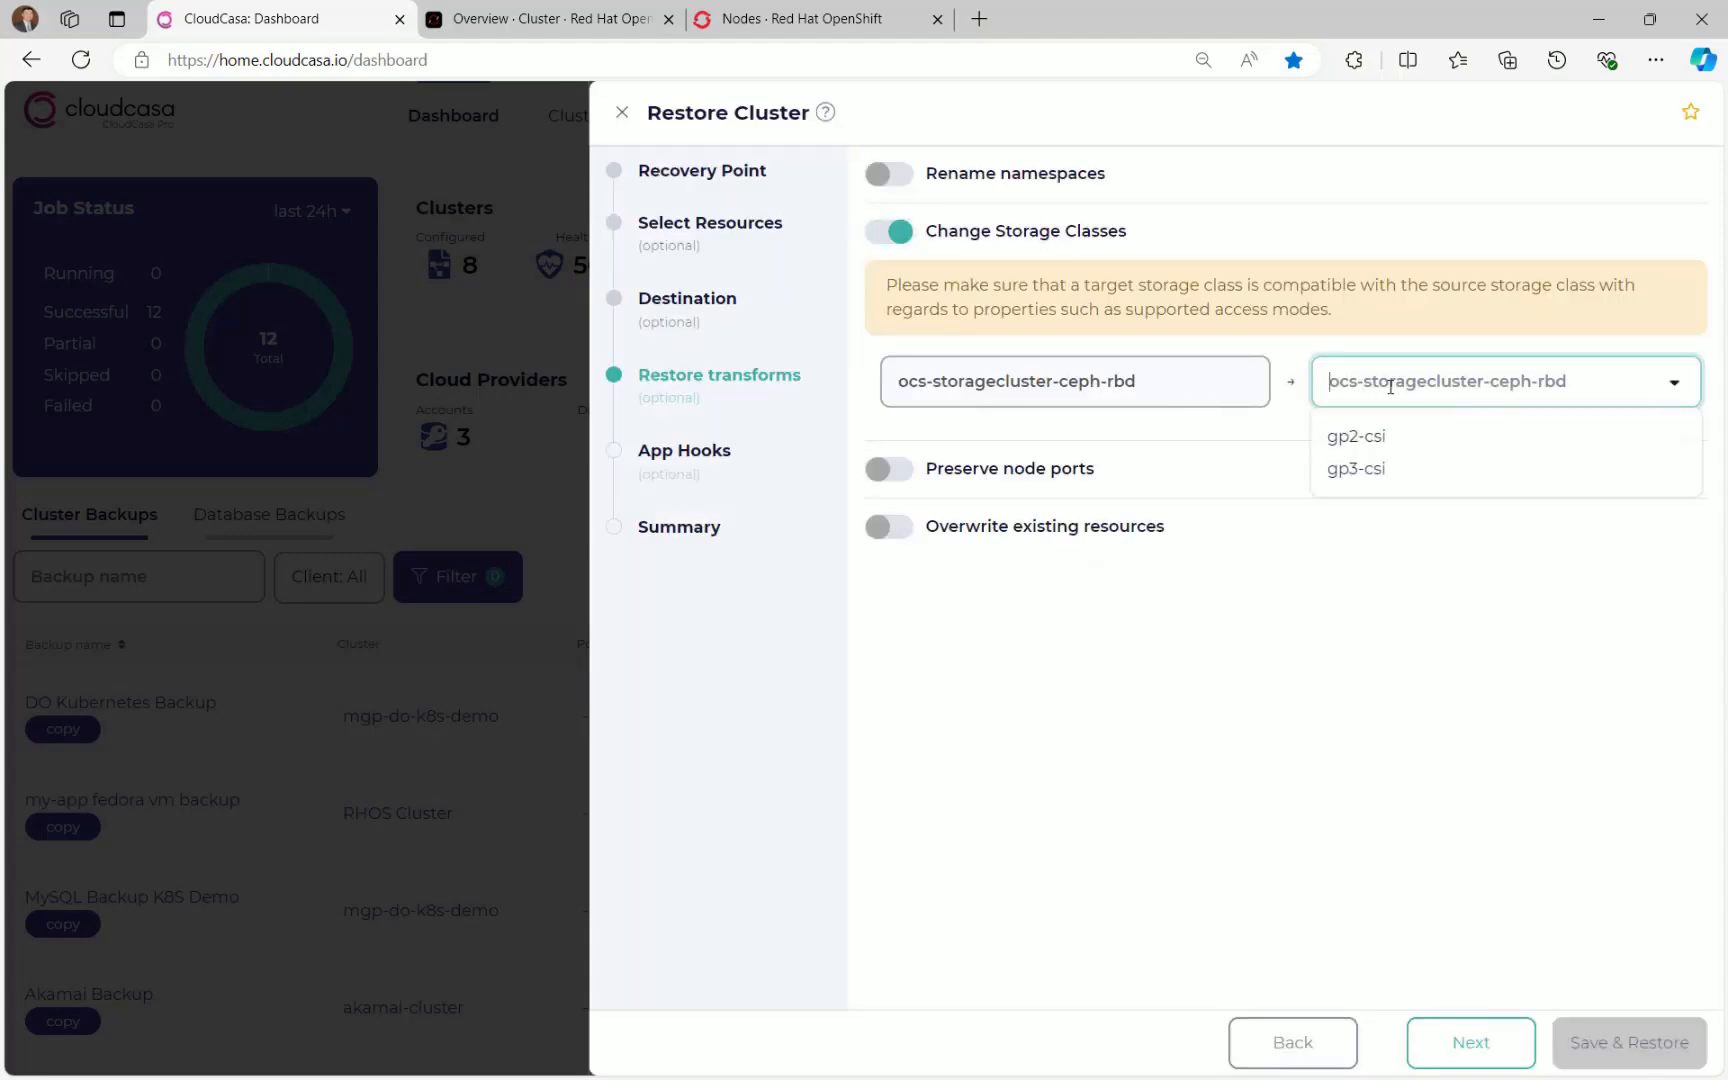
{"action": "left_click", "coordinate": [1378, 470]}
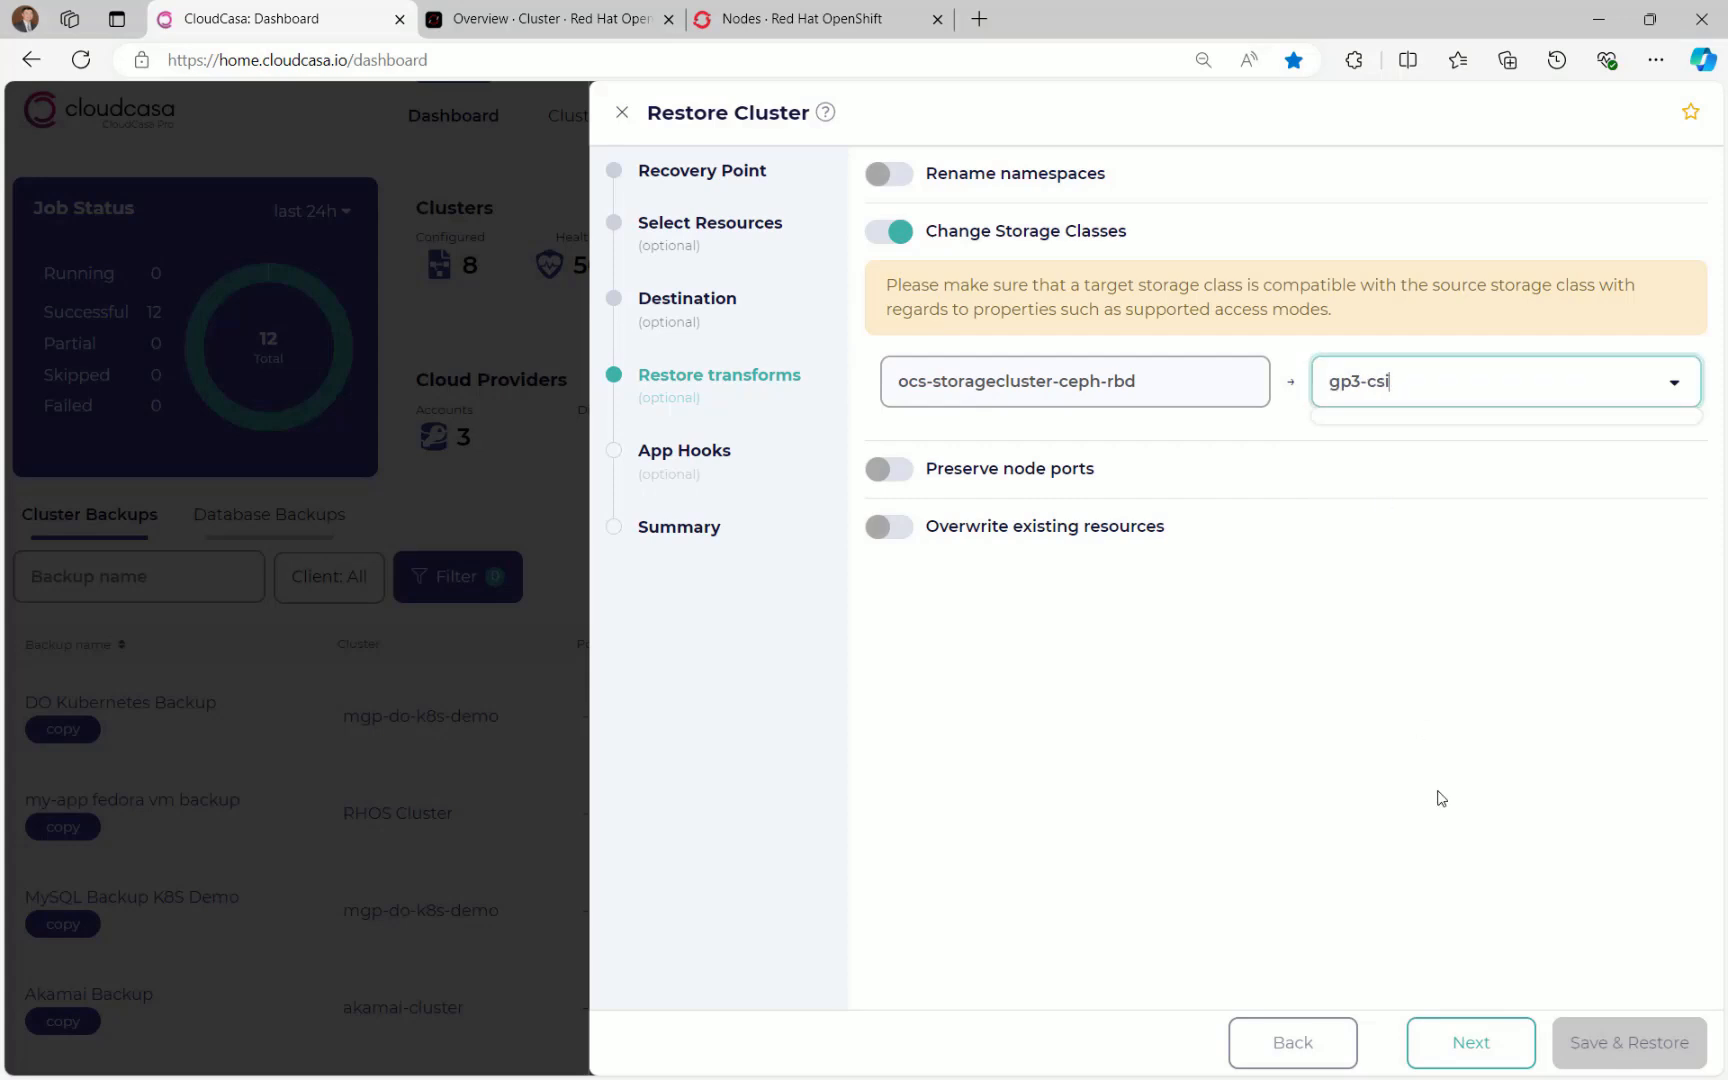
{"action": "left_click", "coordinate": [1467, 1041]}
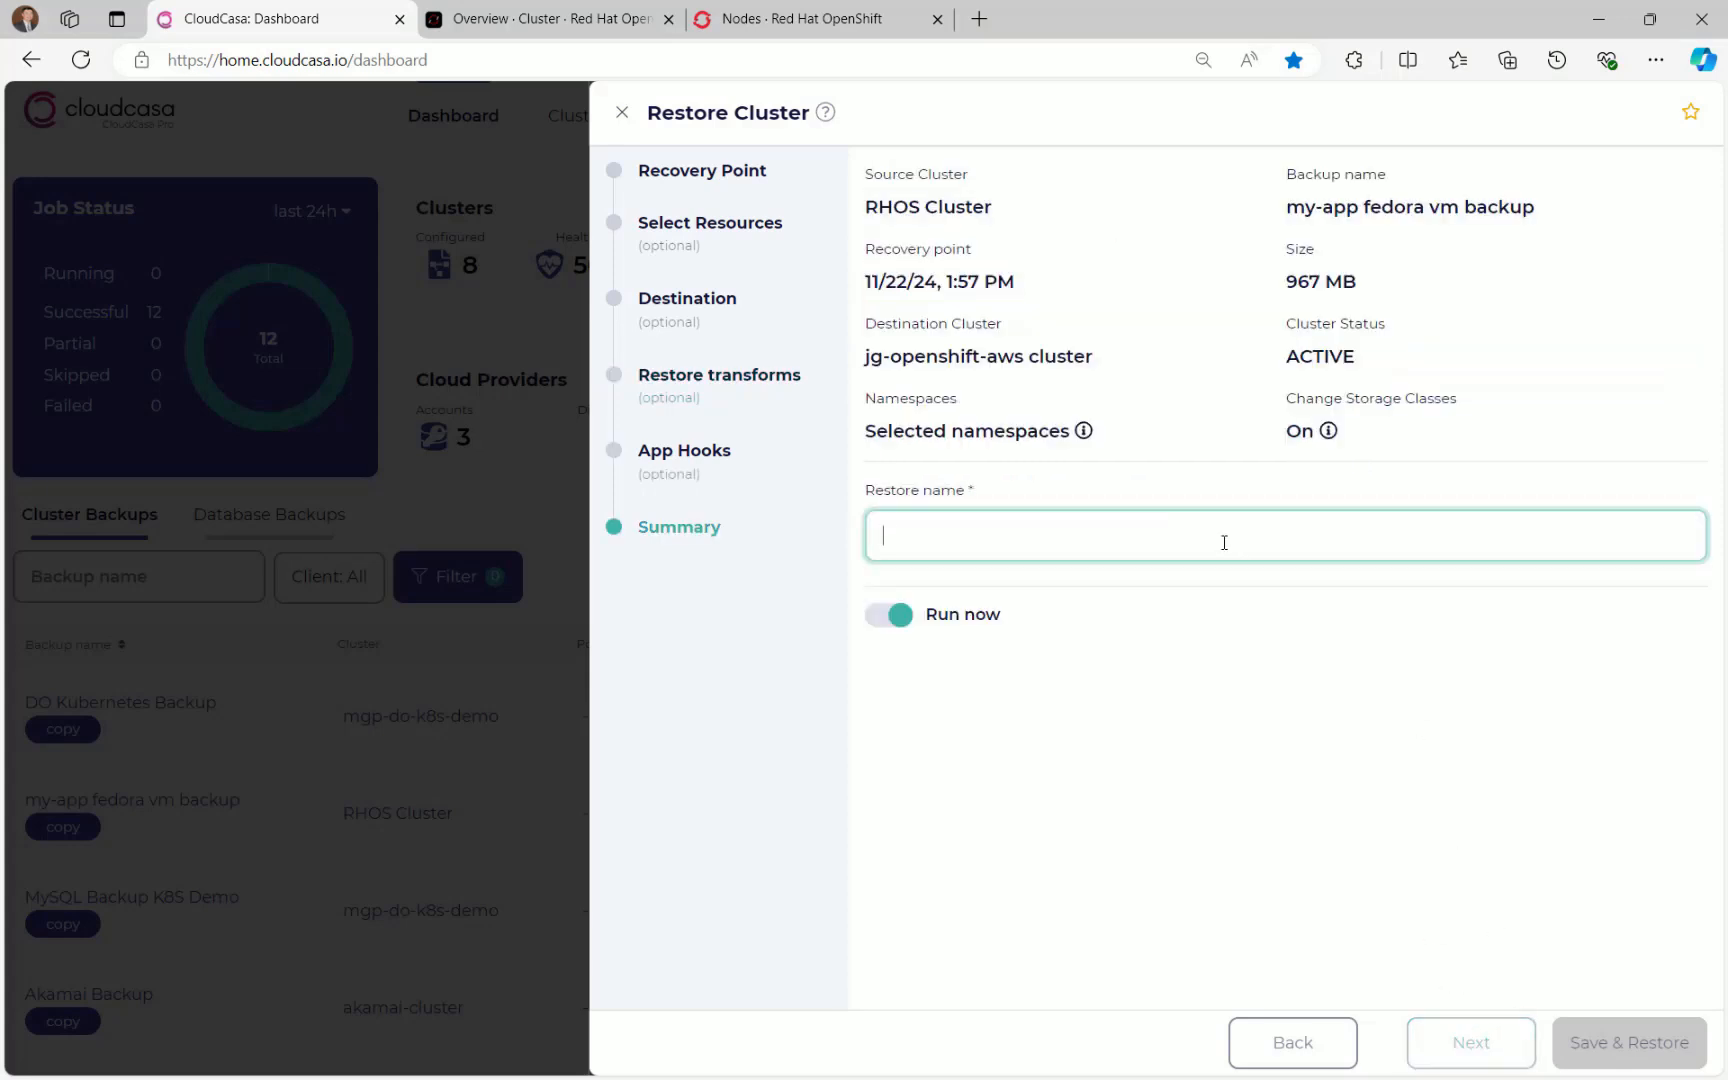
Name the restore "Restore-OpenShift fedora to AWS", and save and run it immediately
{"action": "type", "text": "Restore-OpenShift fedora to AW"}
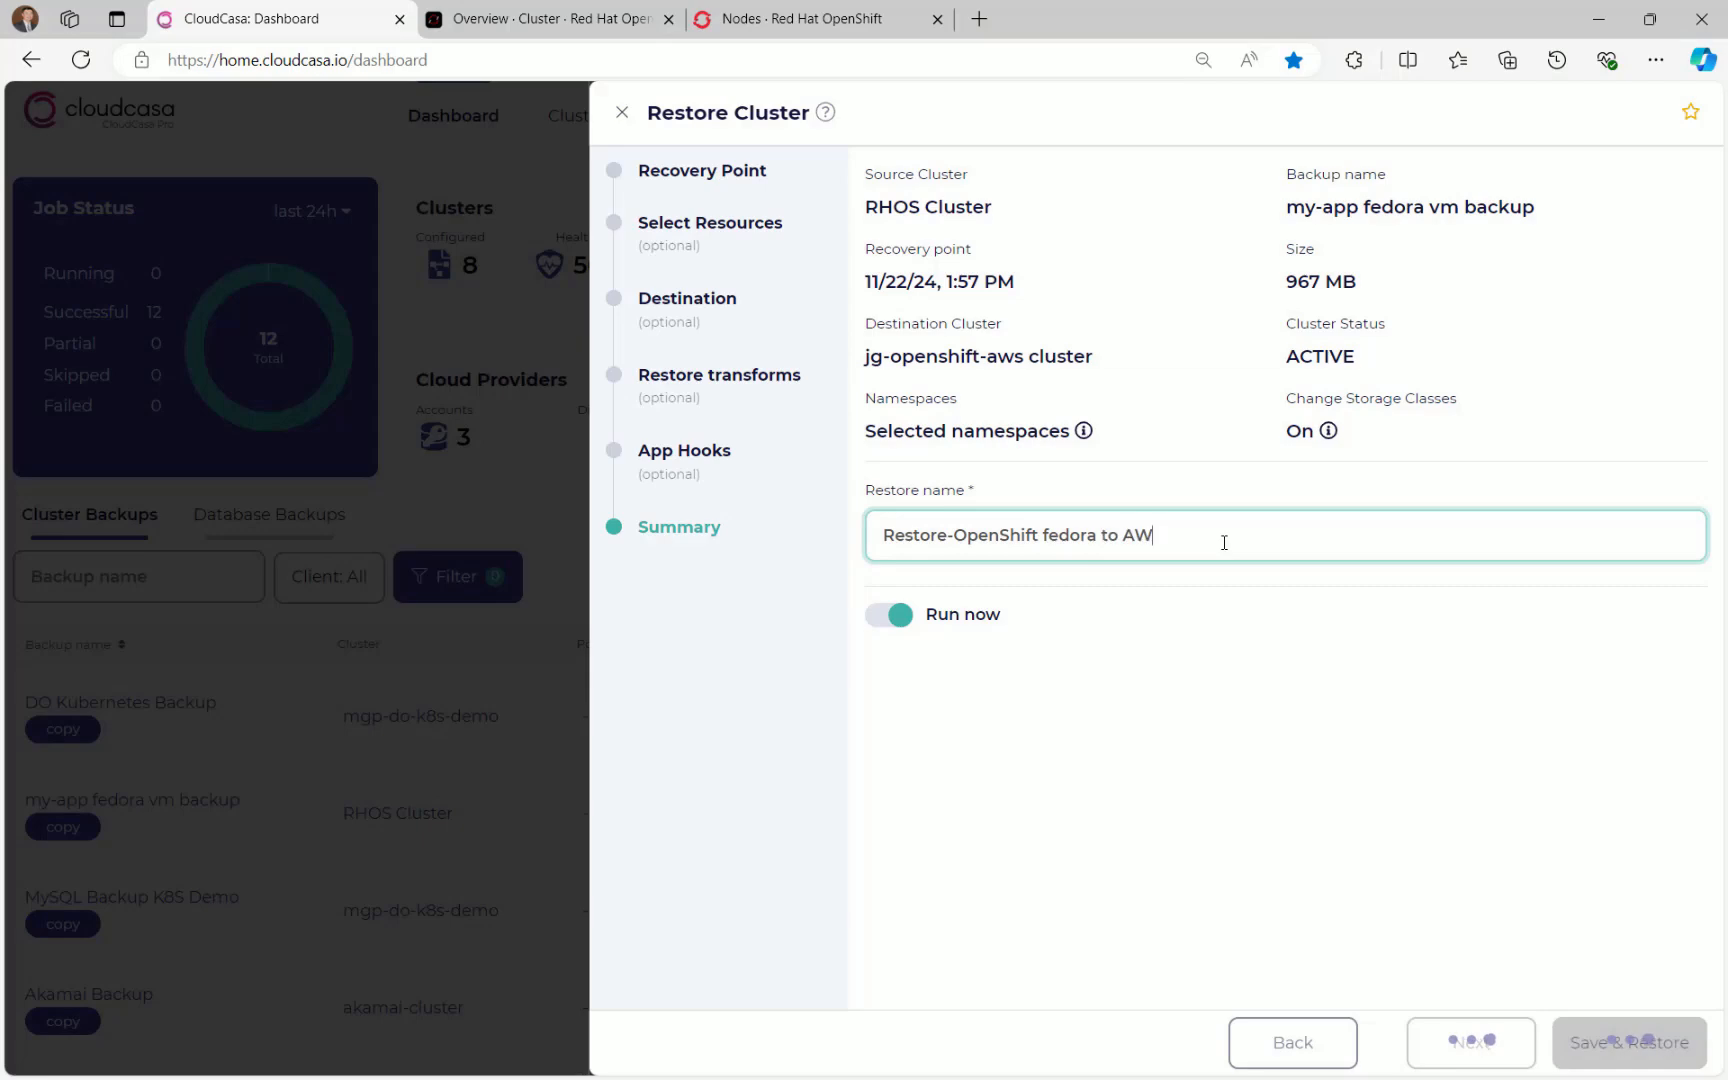
{"action": "type", "text": "S"}
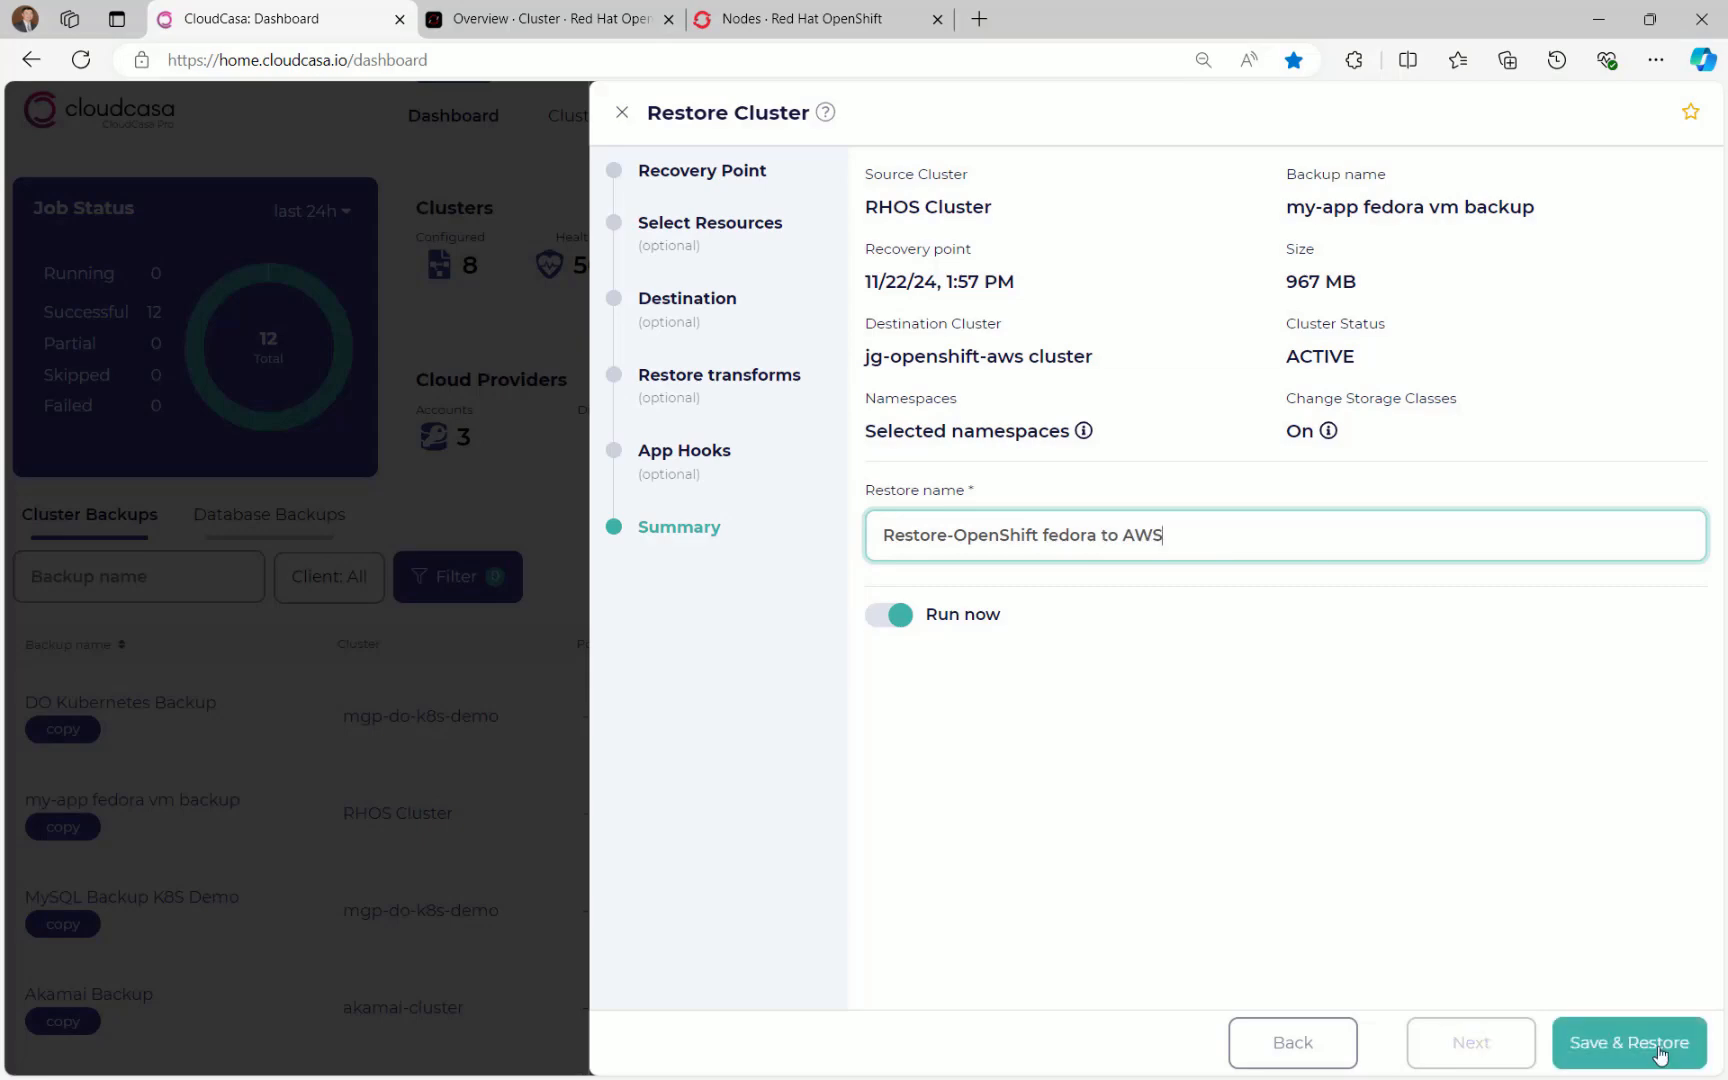
{"action": "left_click", "coordinate": [1659, 1053]}
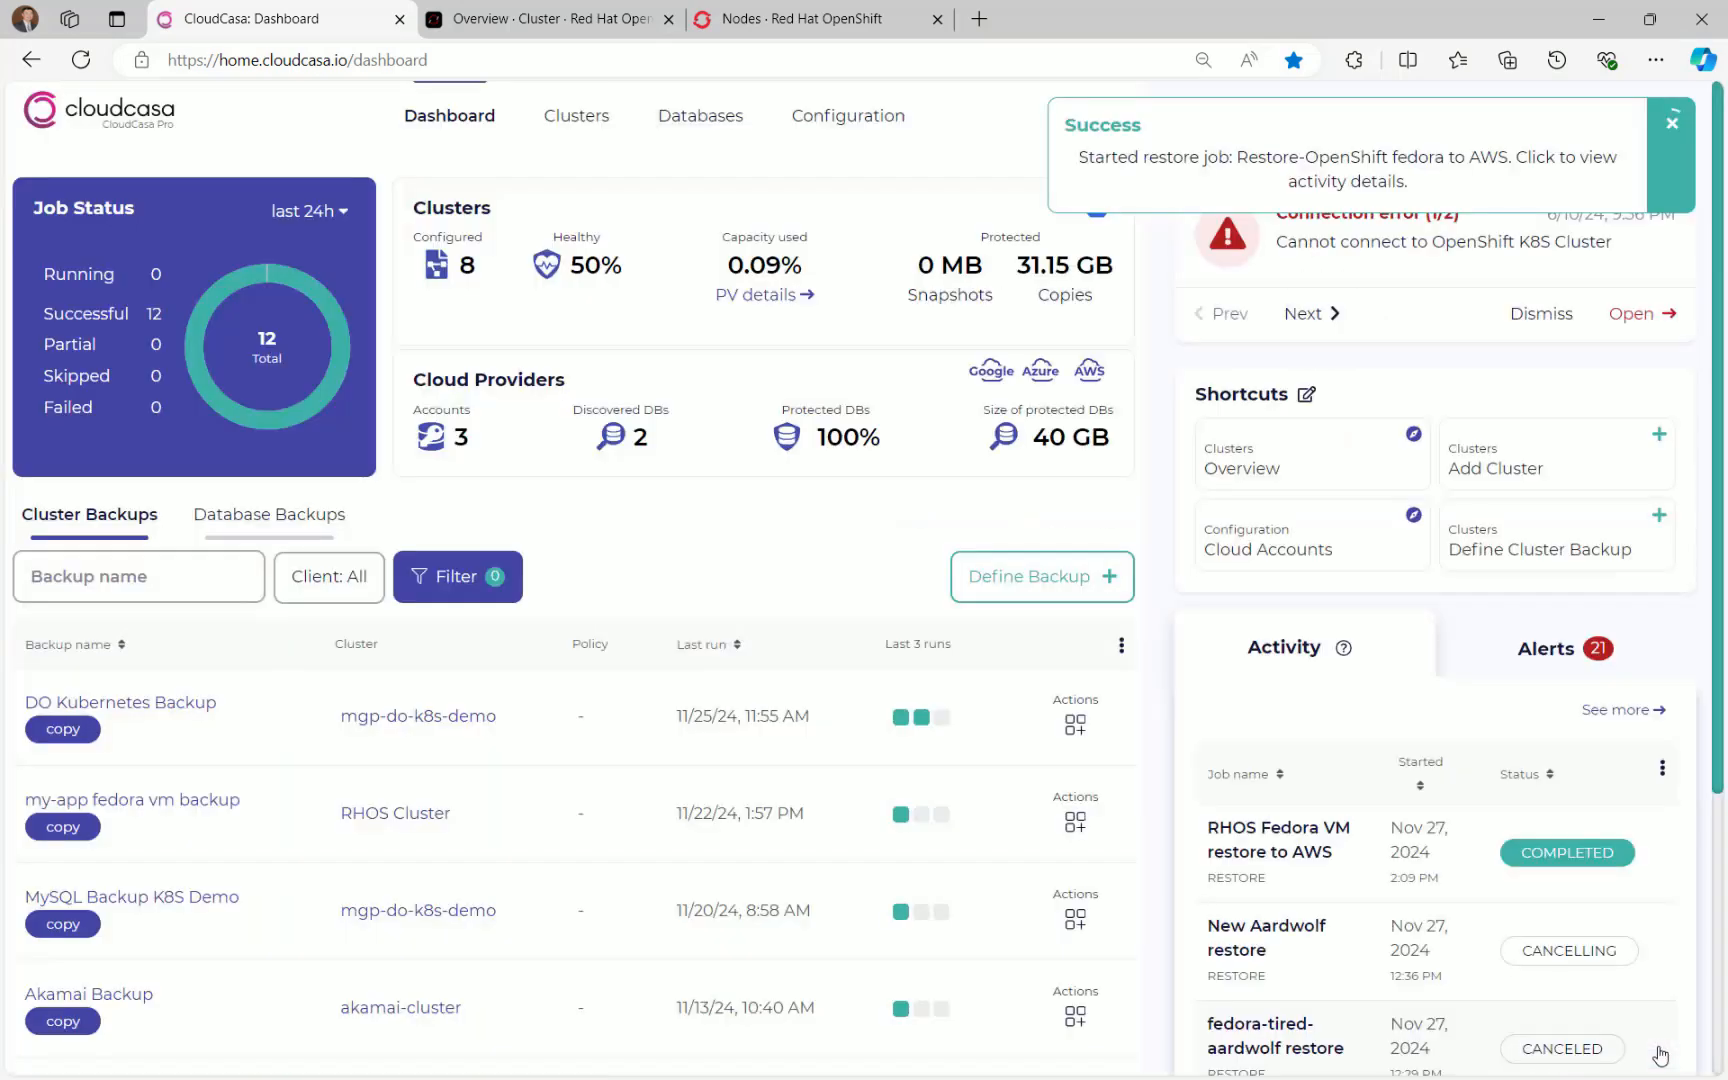
Check the overview and activity log of the Restore-OpenShift fedora to AWS job, and close its details
{"action": "left_click", "coordinate": [1510, 855]}
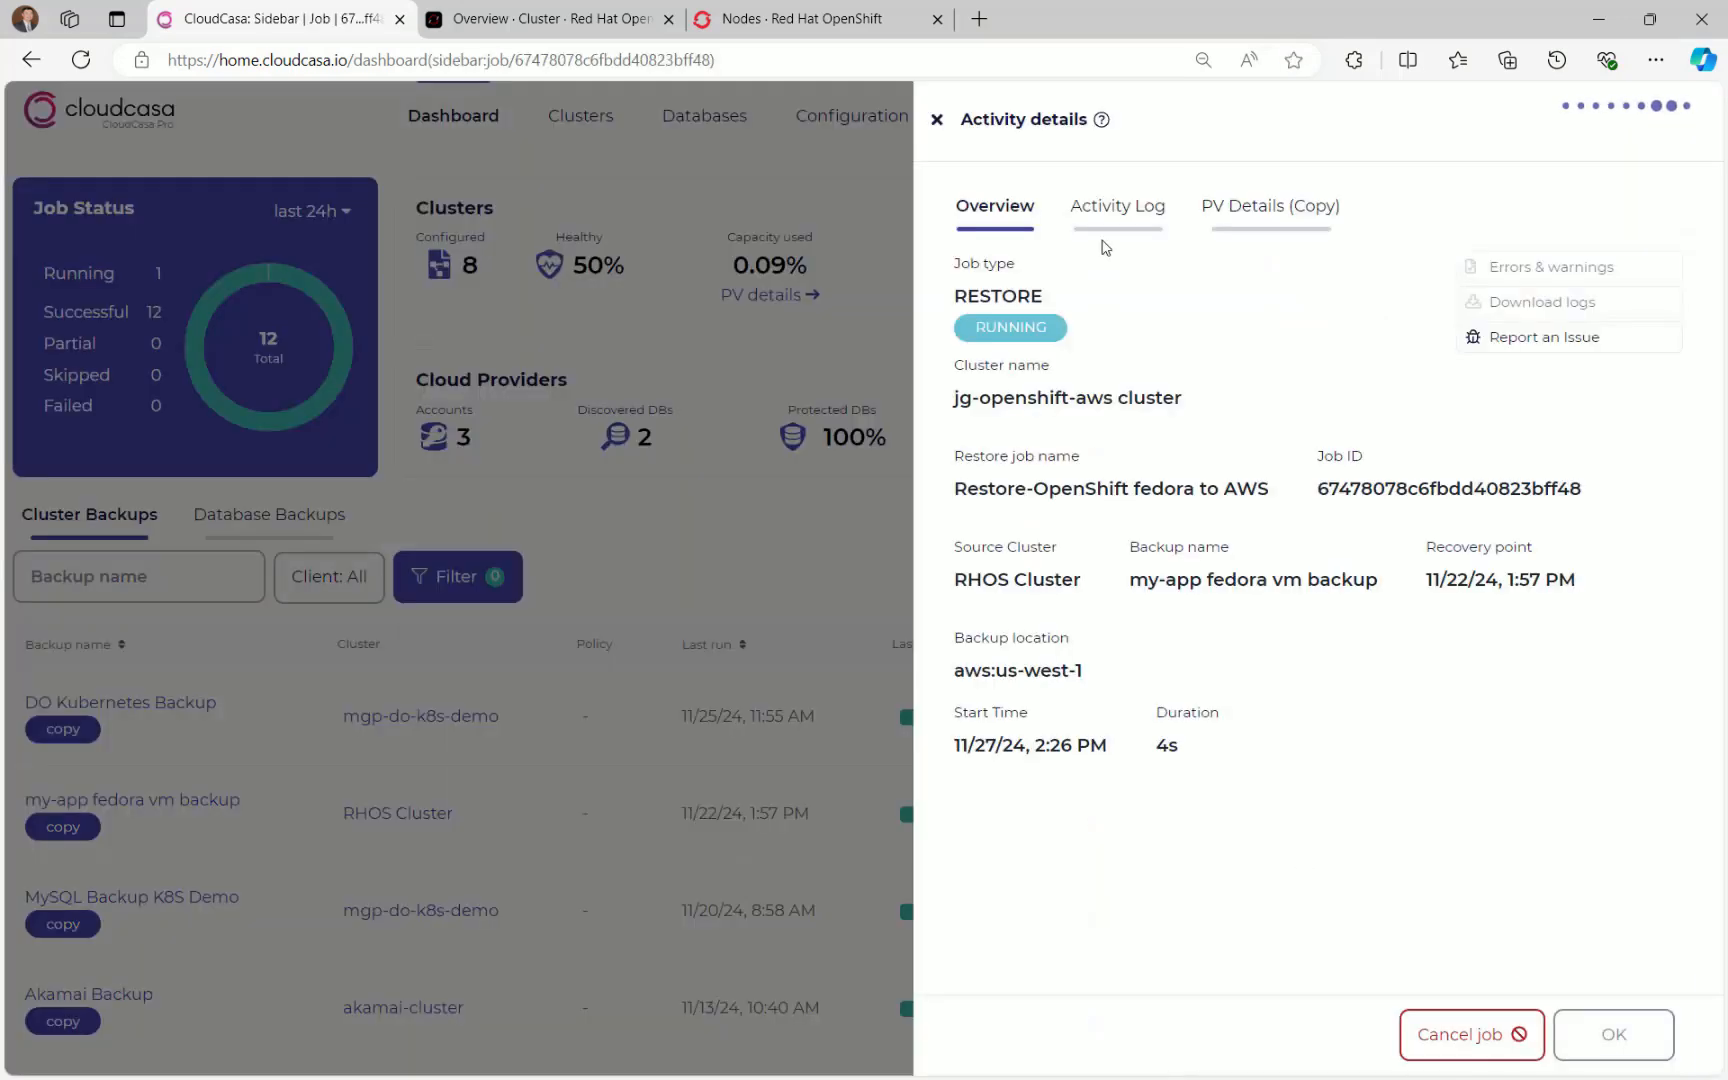
{"action": "left_click", "coordinate": [1116, 205]}
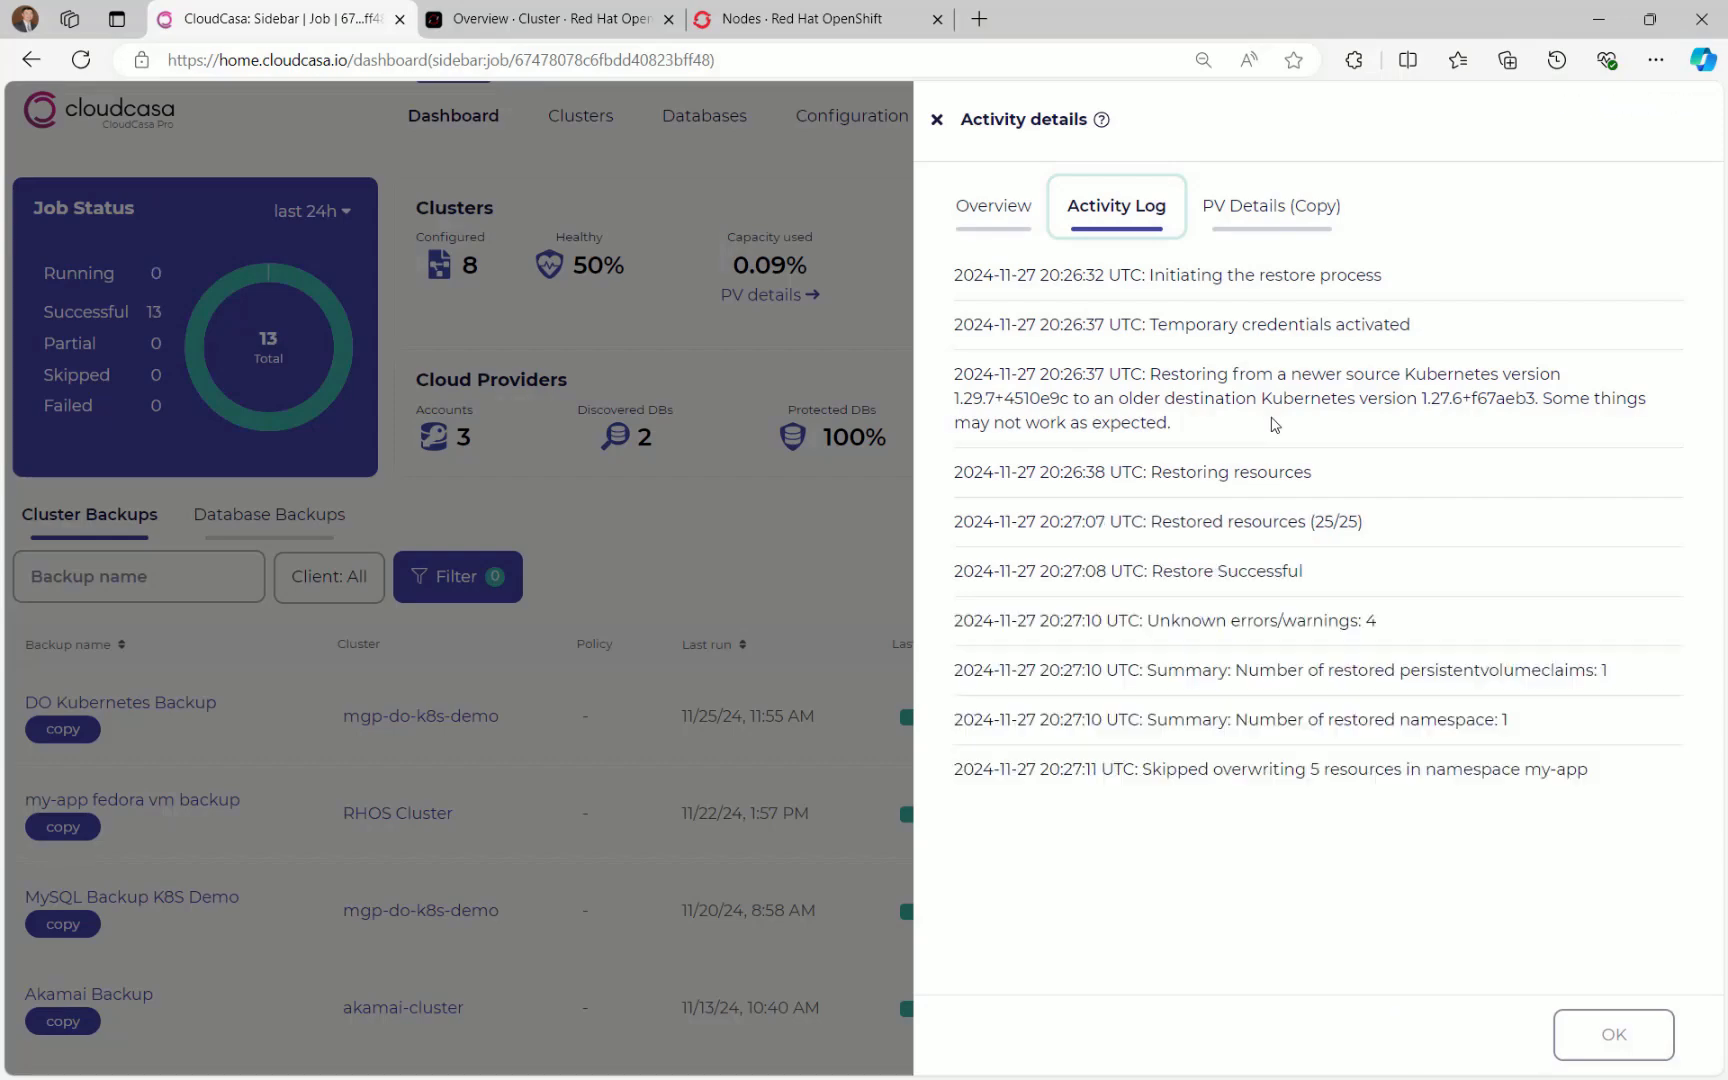
{"action": "left_click", "coordinate": [1614, 1034]}
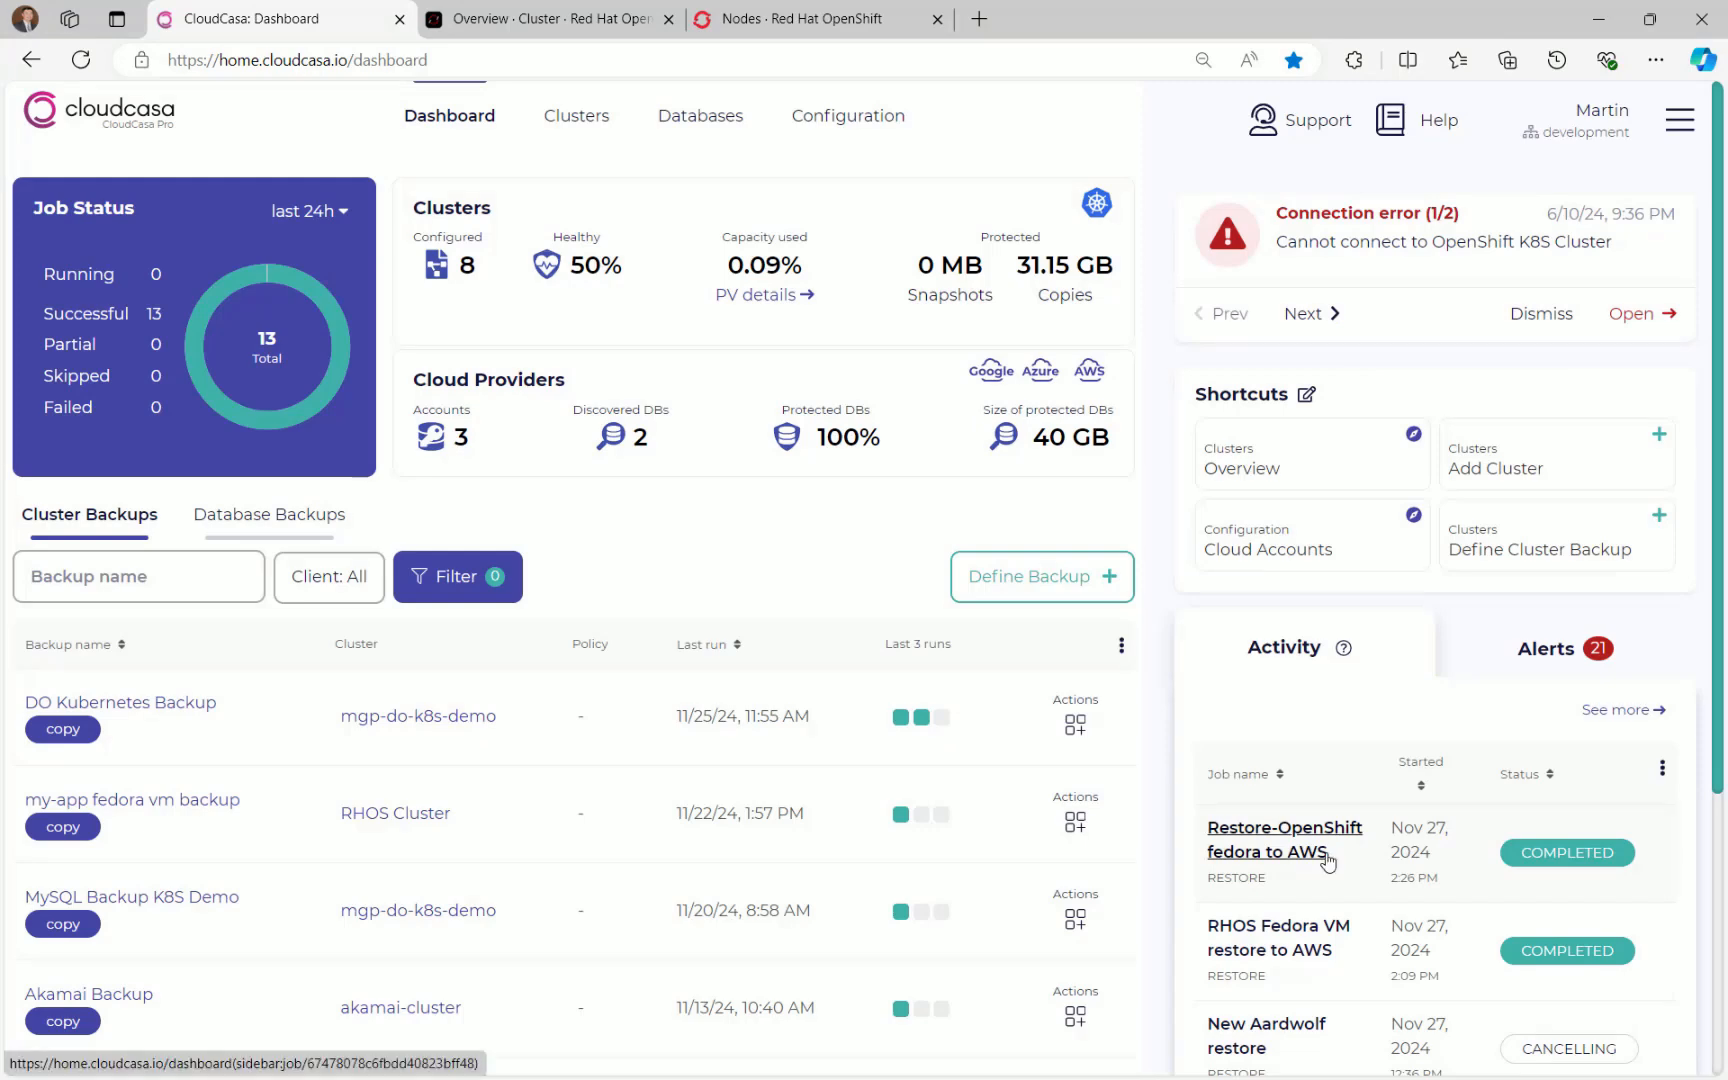
Switch to the AWS OpenShift console and examine the restored fedora-vm virtual machine's overview and diagnostics
{"action": "left_click", "coordinate": [750, 20]}
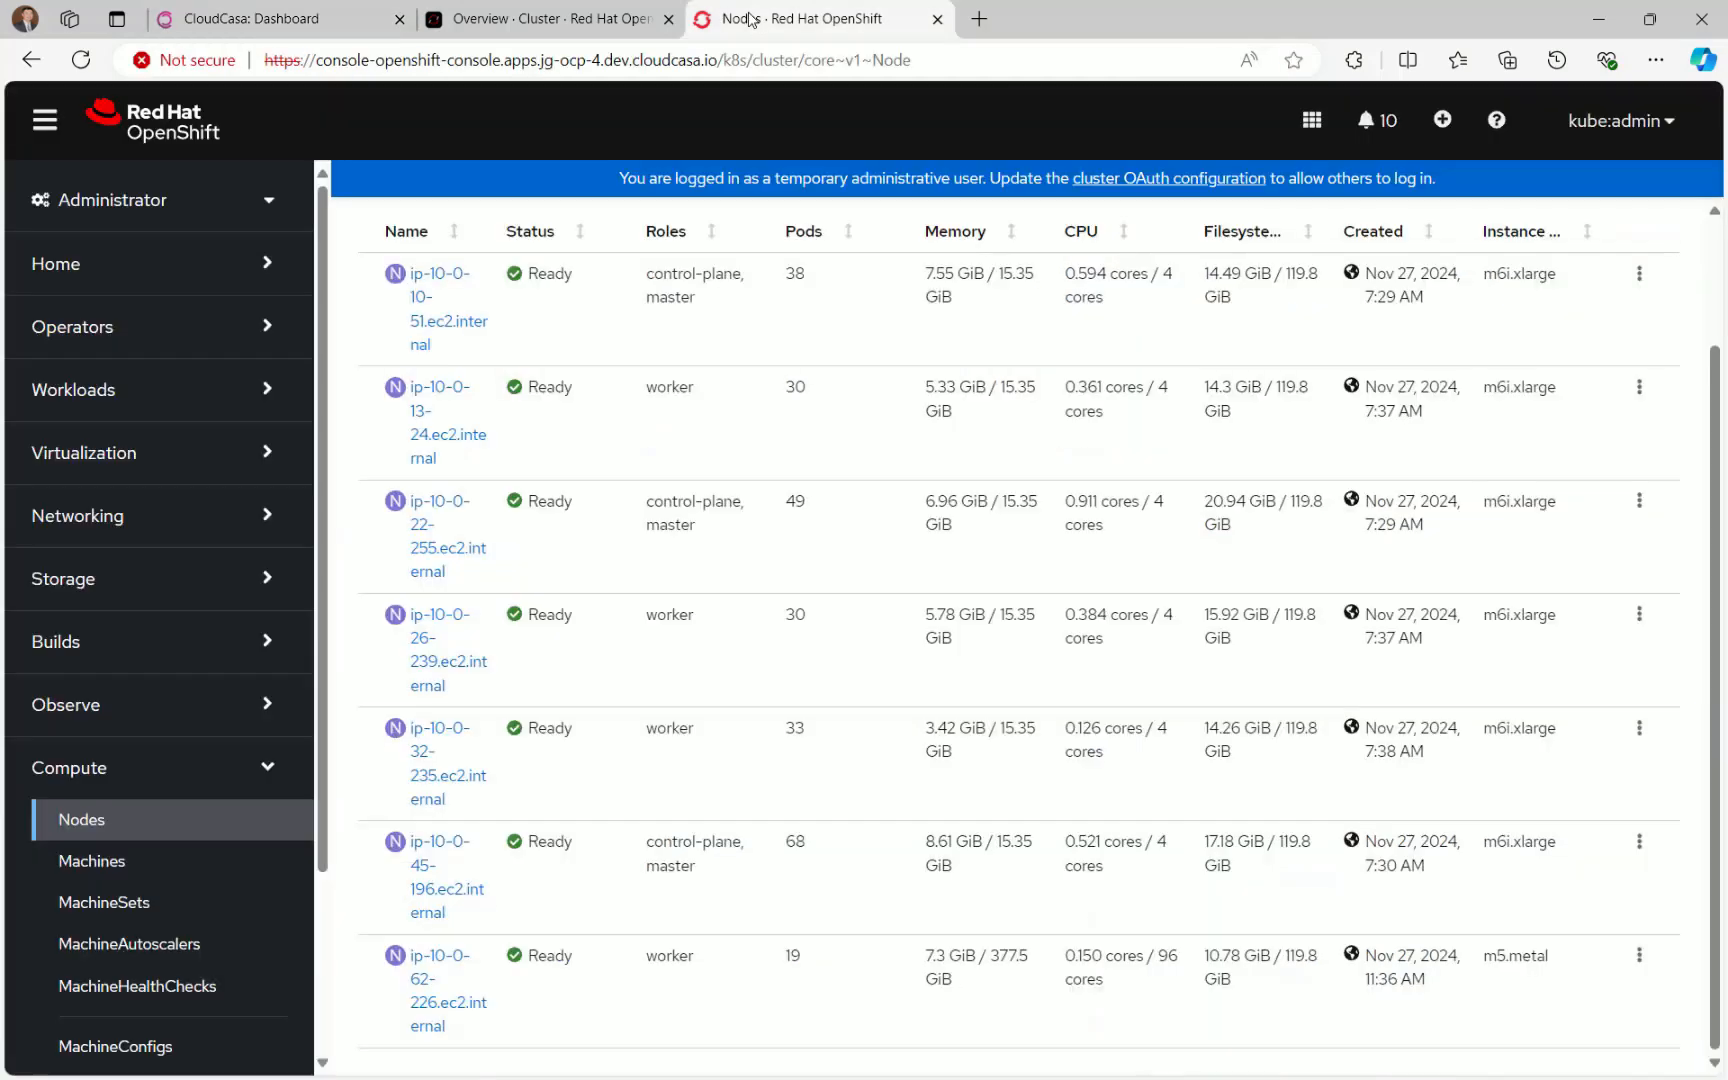
{"action": "left_click", "coordinate": [245, 456]}
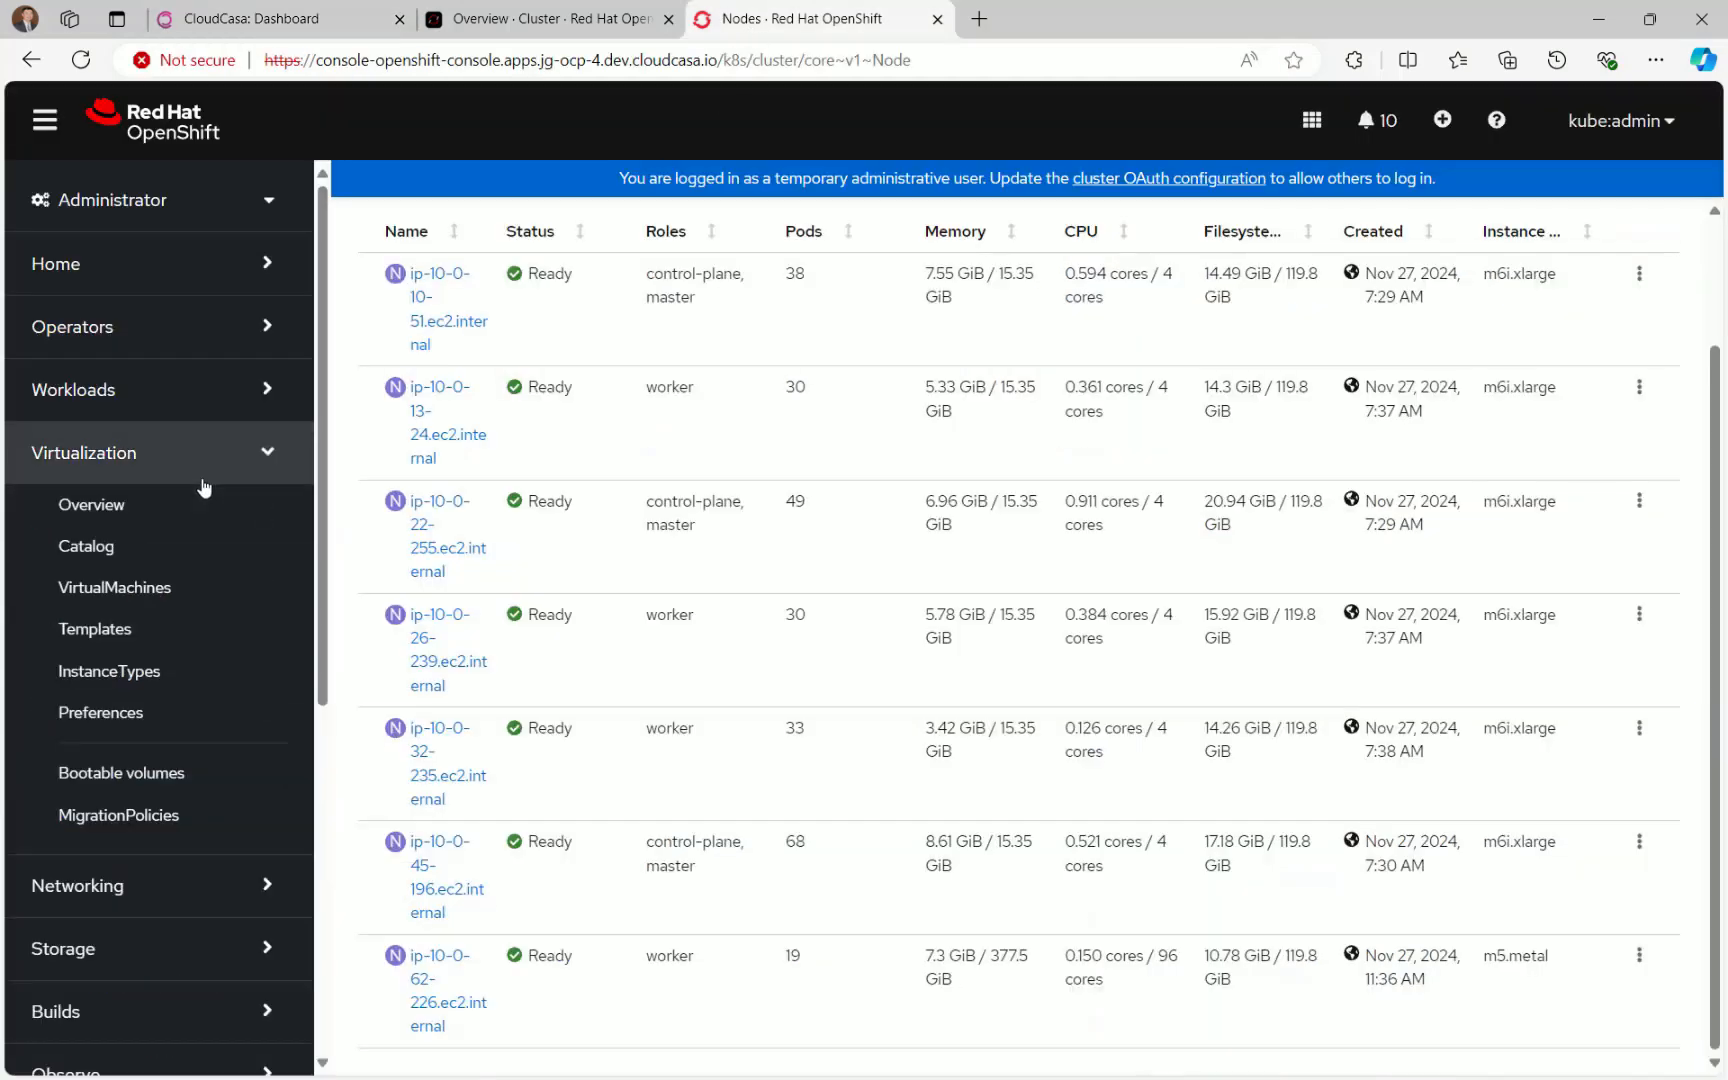
{"action": "left_click", "coordinate": [205, 588]}
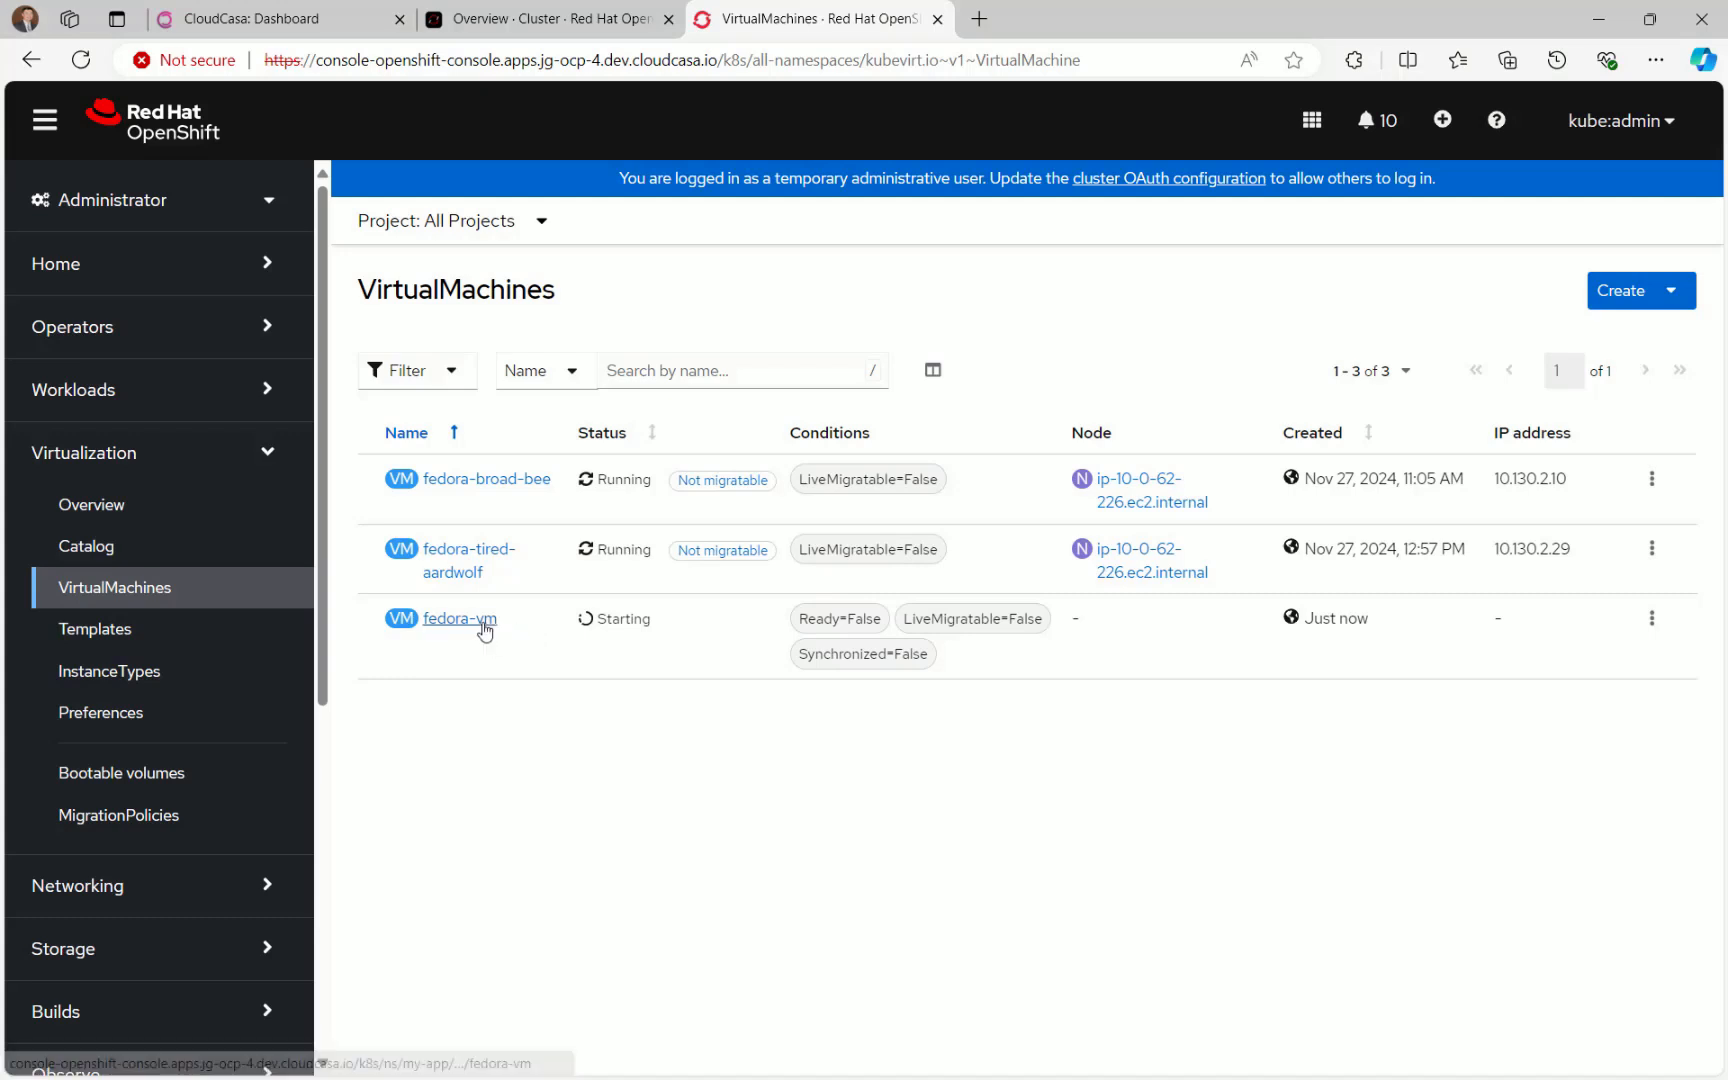
{"action": "left_click", "coordinate": [483, 620]}
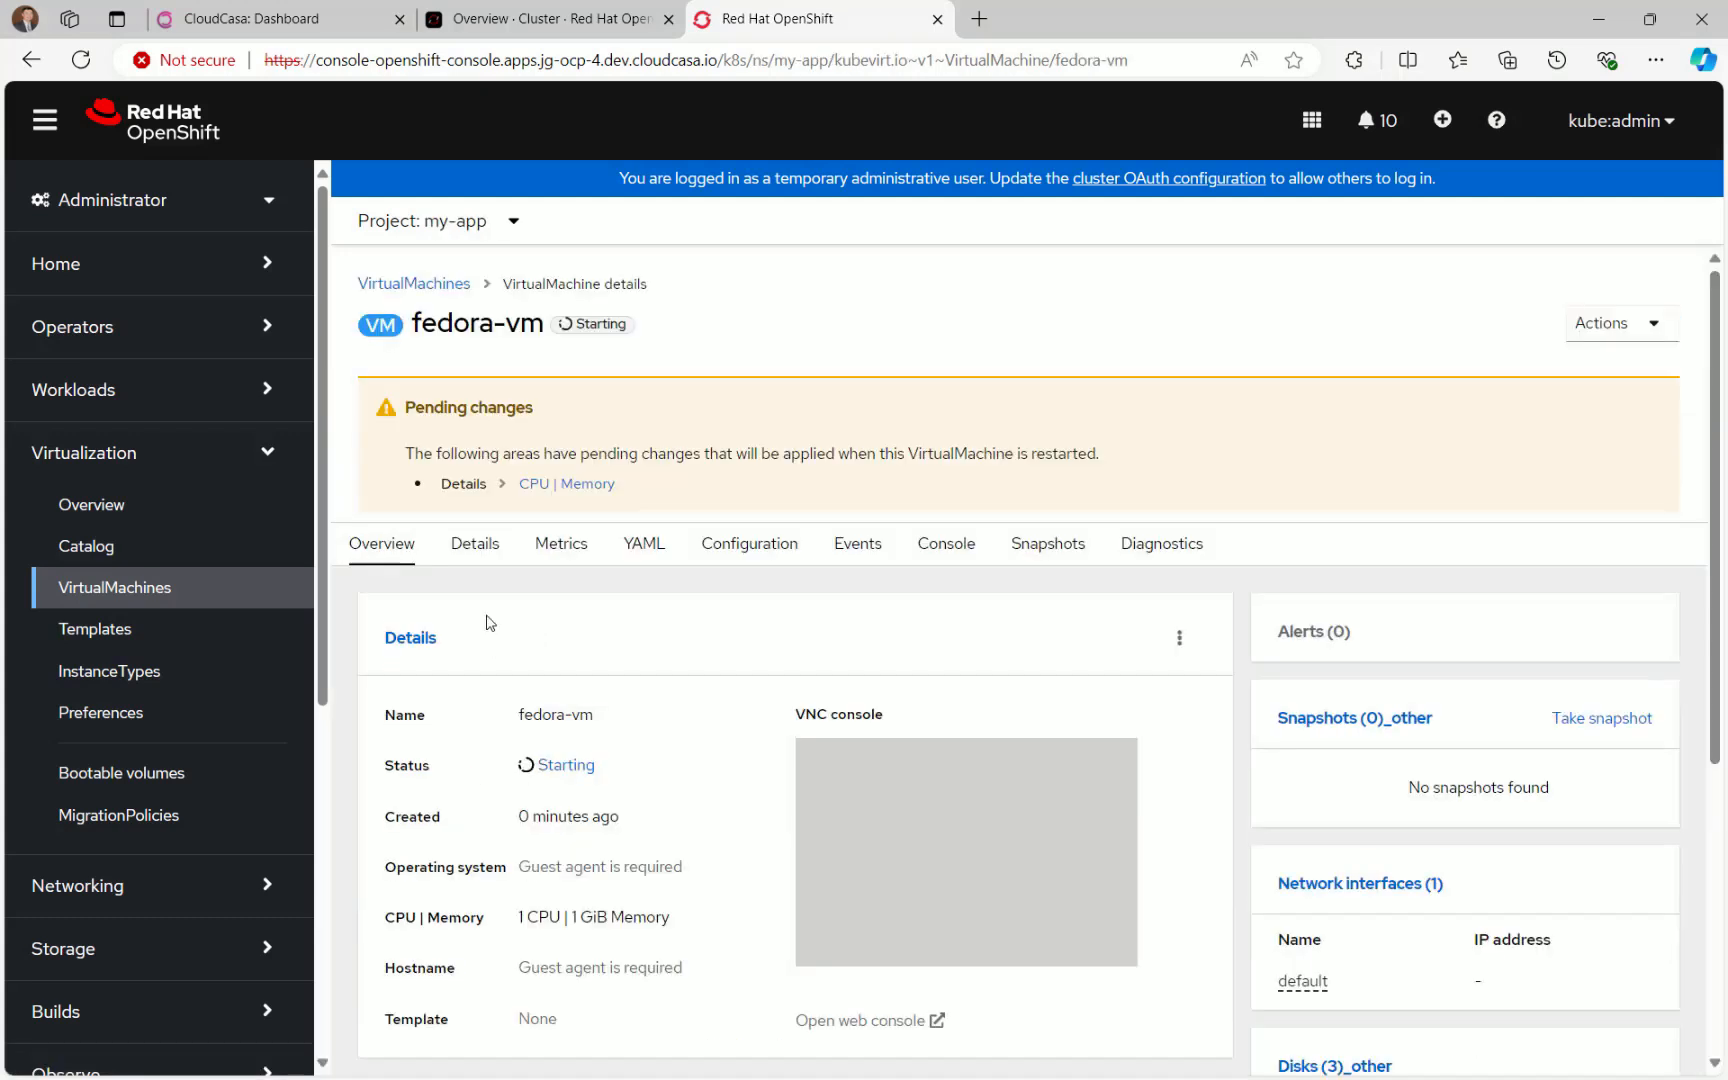
{"action": "left_click", "coordinate": [1152, 548]}
{"action": "scroll", "coordinate": [1135, 815], "scroll_direction": "down", "scroll_amount": 2}
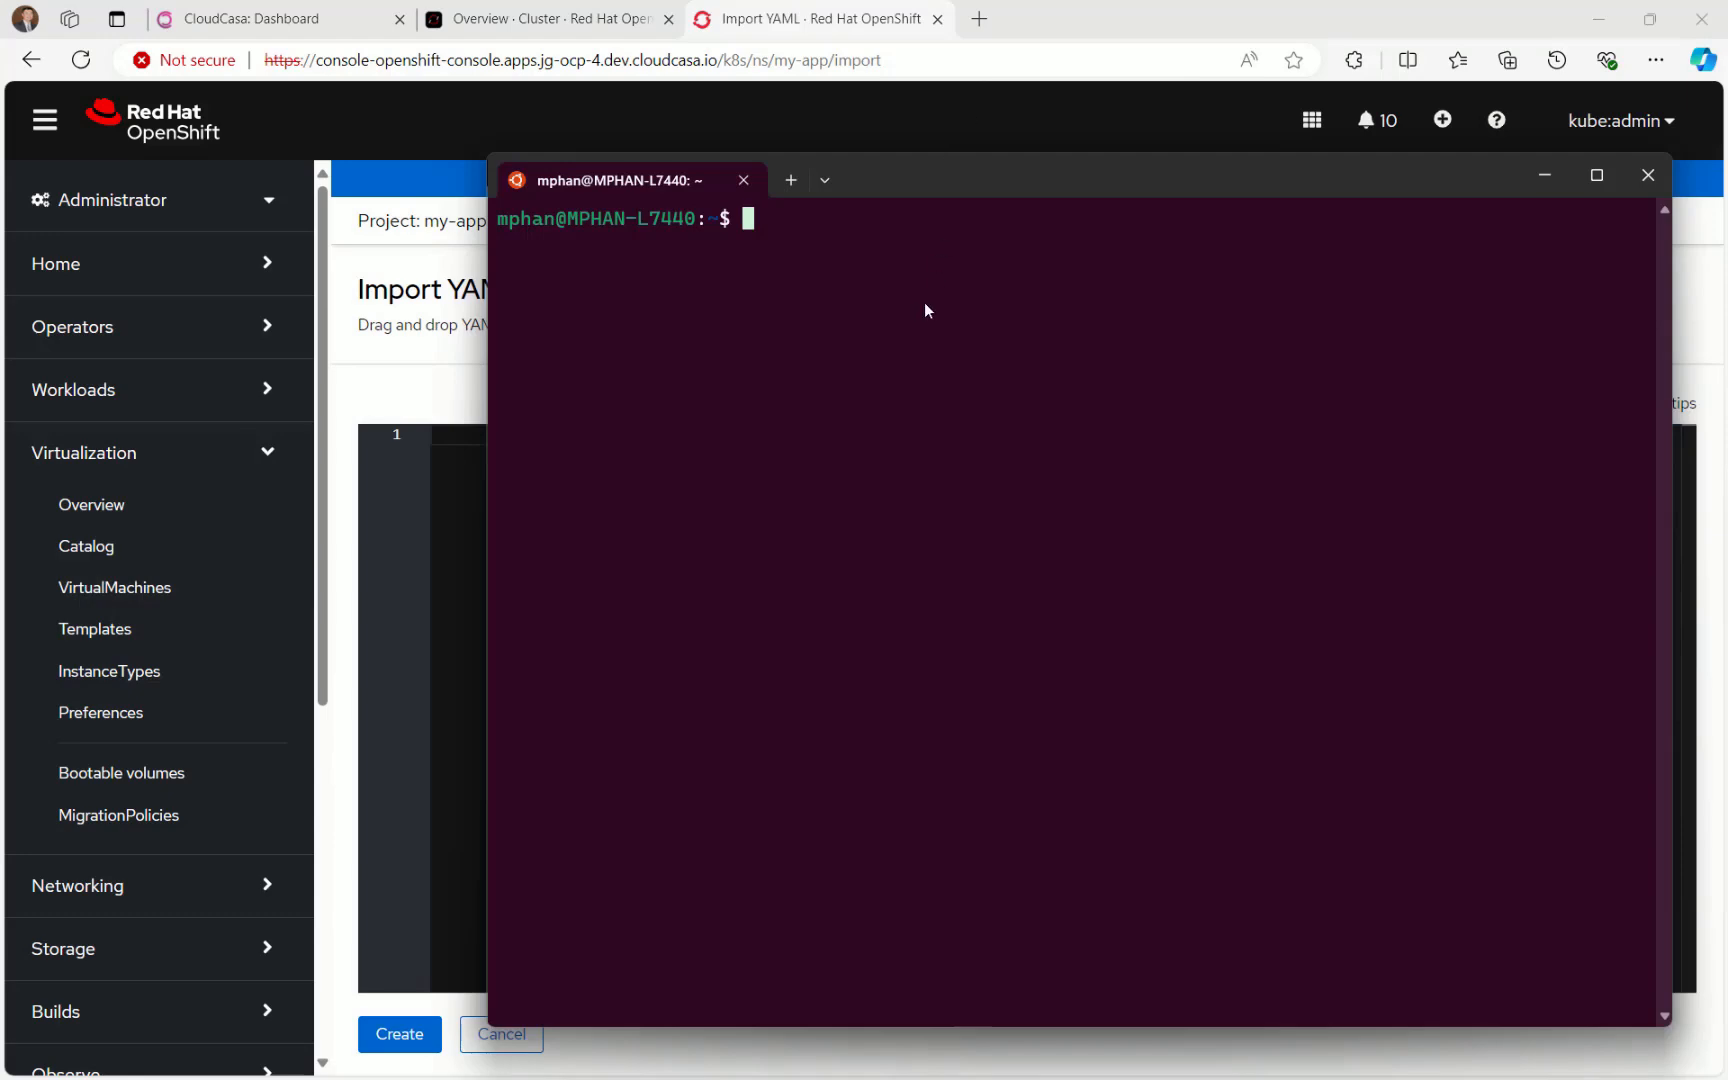
In the terminal, merge-patch fedora-vm in my-app with oc to machine type pc-q35-rhel9.2.0, and restart it from the OpenShift console
{"action": "type", "text": "oc patch vm fedora-vm -n my-app --type='merge' -p '{\"spec\":{\"template\":{\"spec\":{\"domain\":{\"machine\":{\"type\":\"pc-q35-rhel9.2.0\"}}}}}}'"}
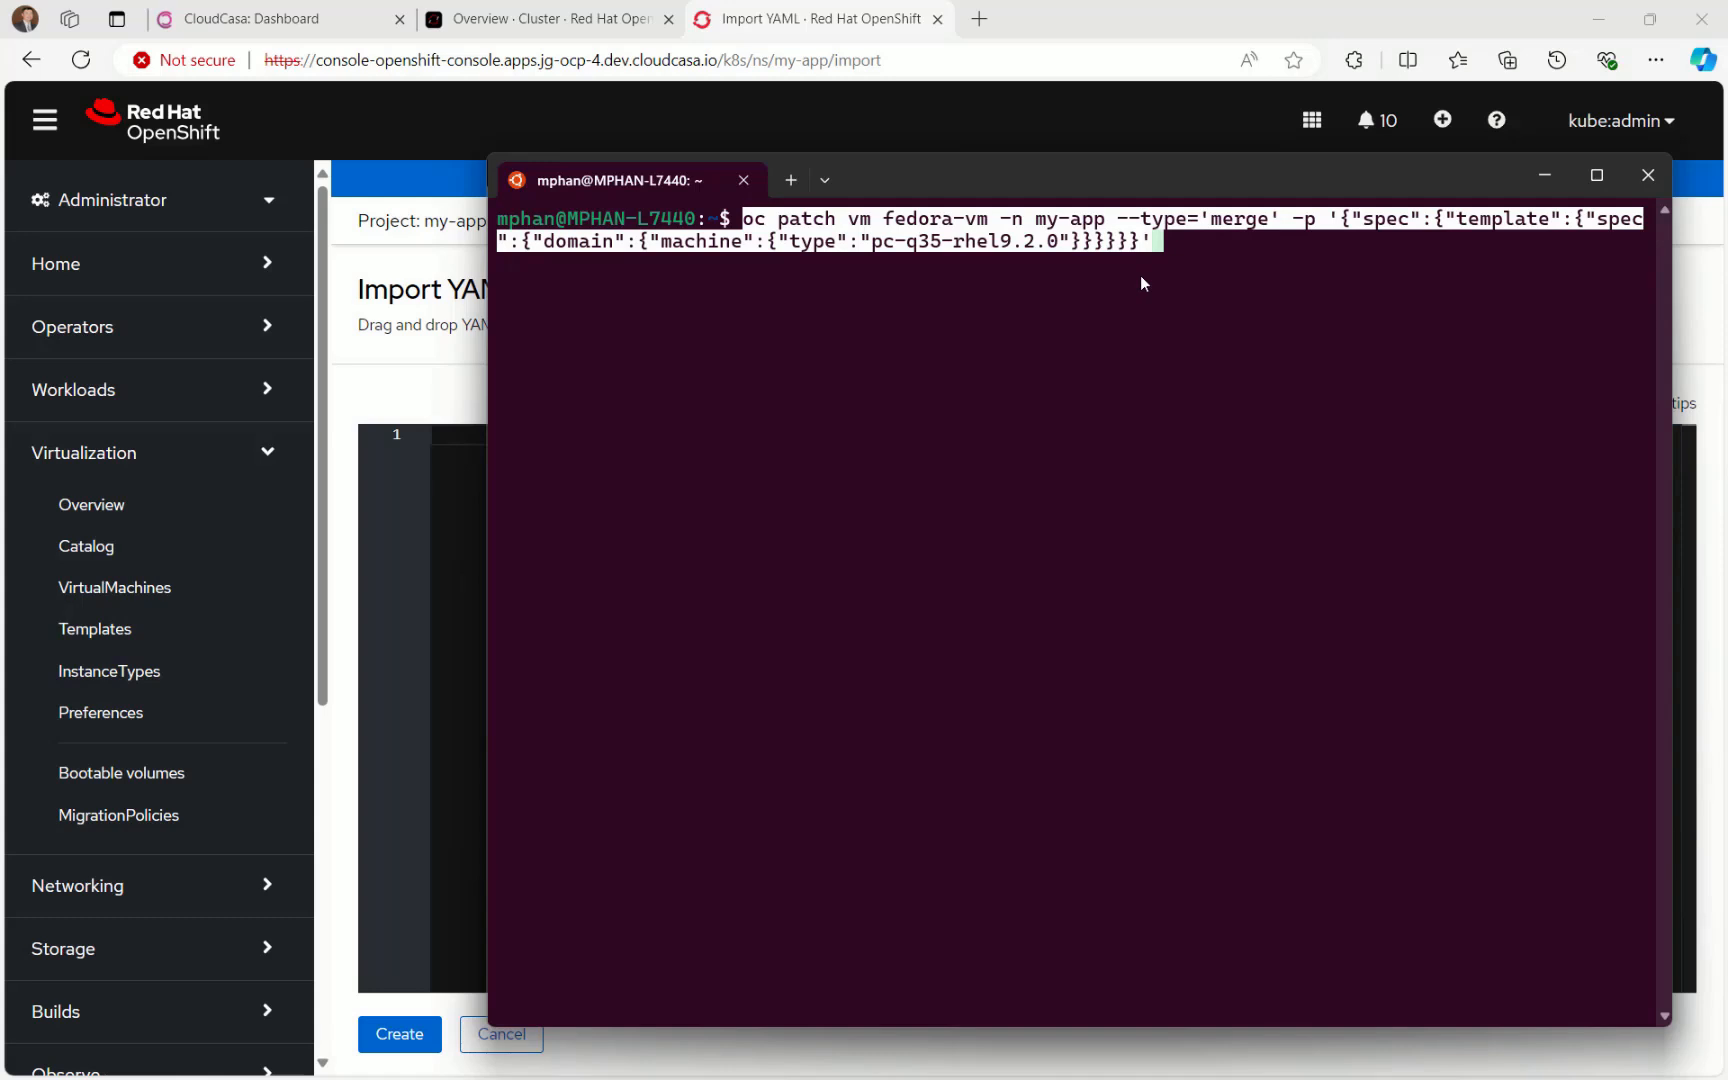
{"action": "key", "text": "Return"}
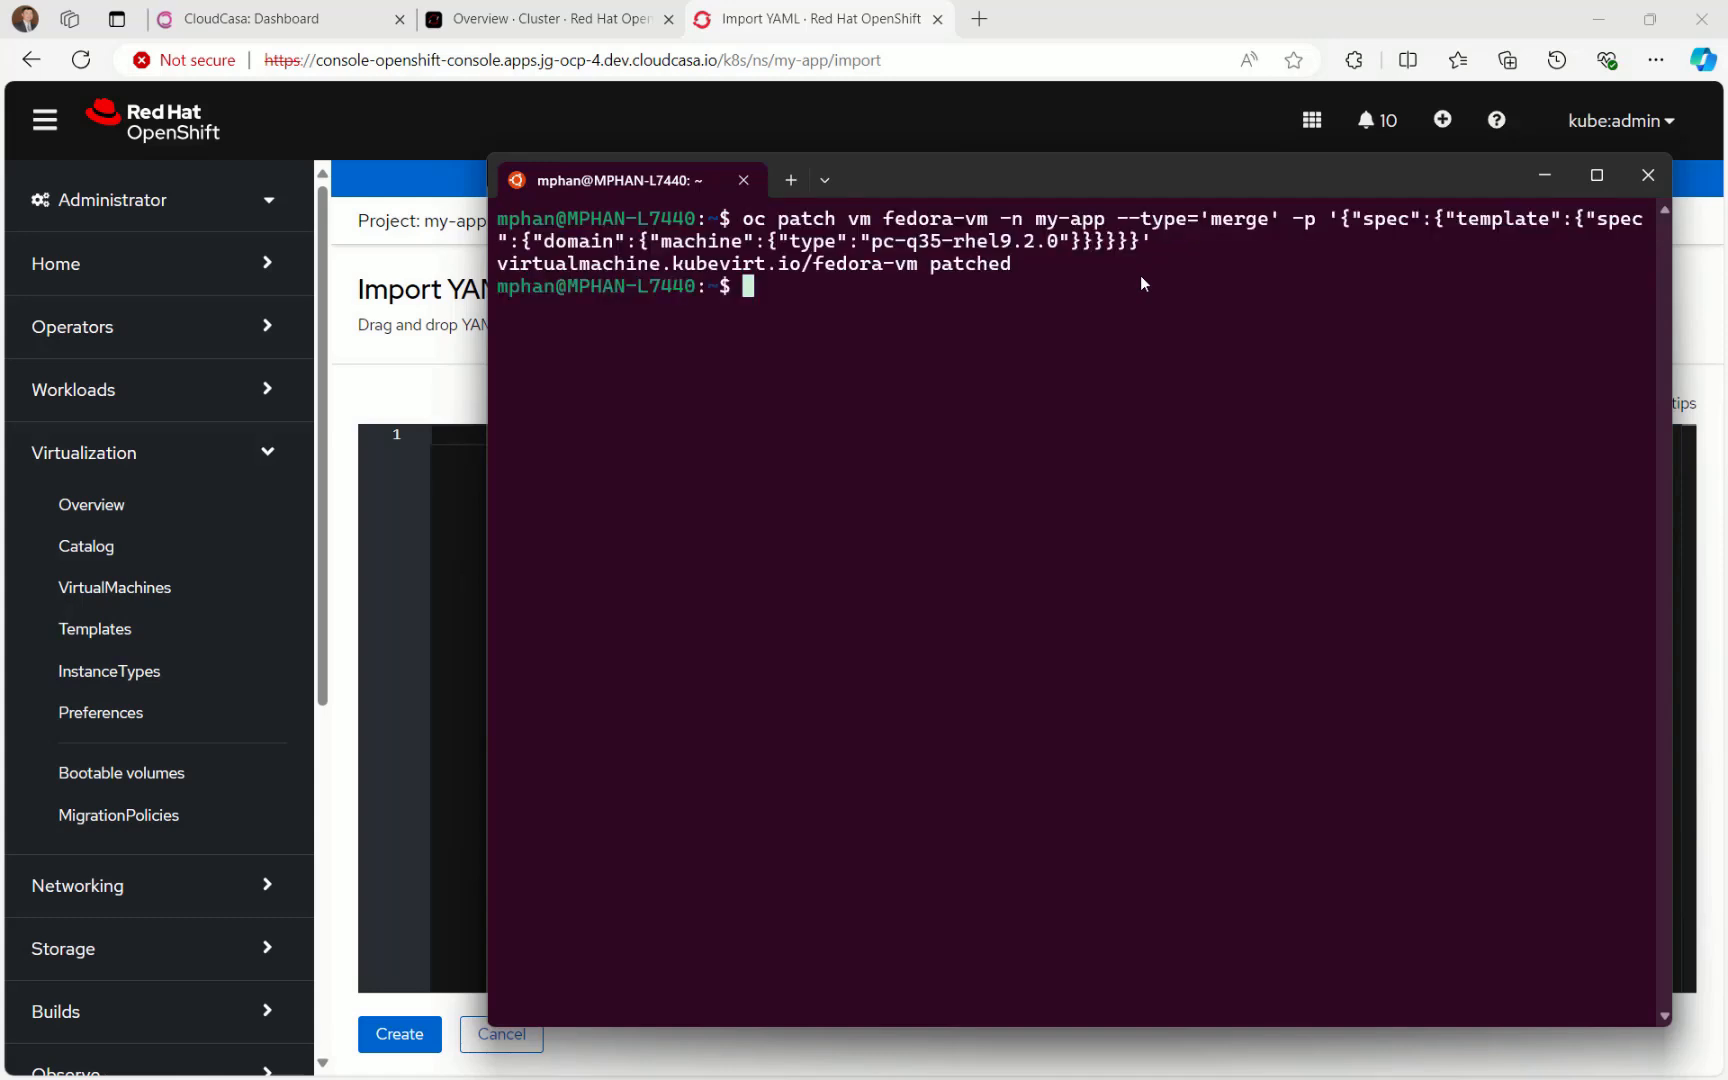
{"action": "left_click", "coordinate": [175, 584]}
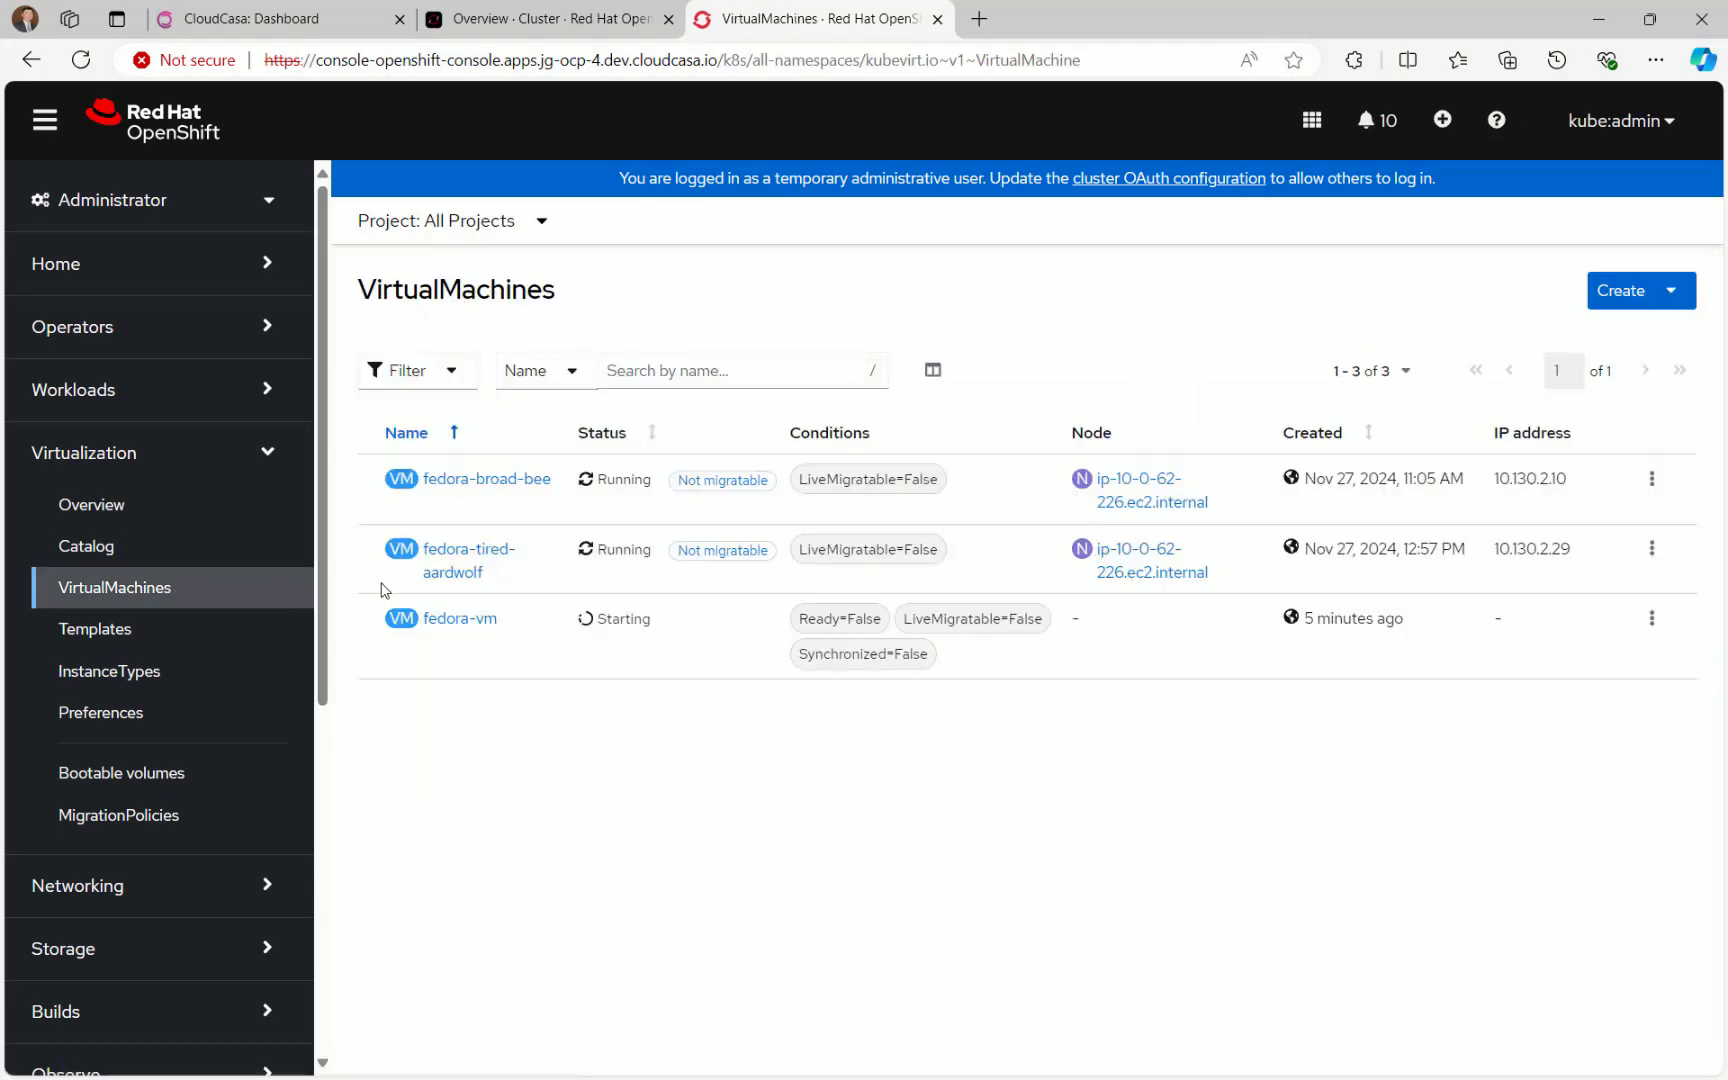
{"action": "left_click", "coordinate": [1652, 620]}
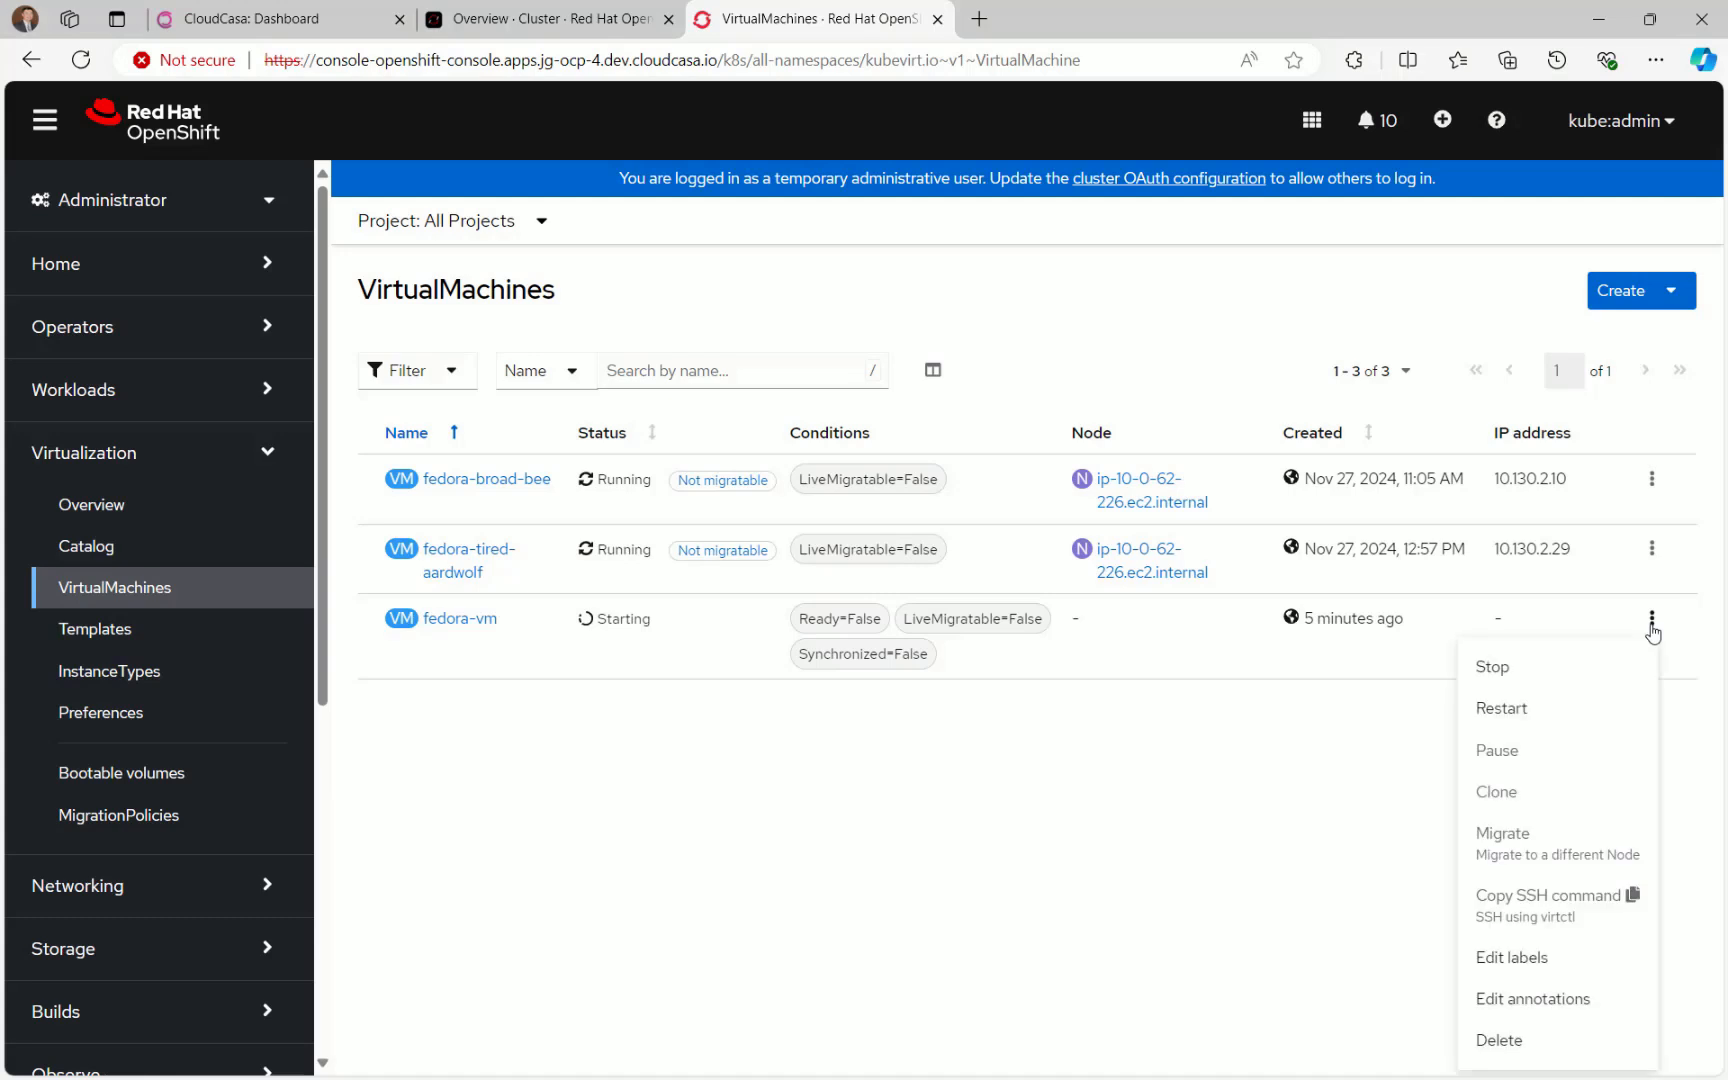
{"action": "left_click", "coordinate": [1583, 709]}
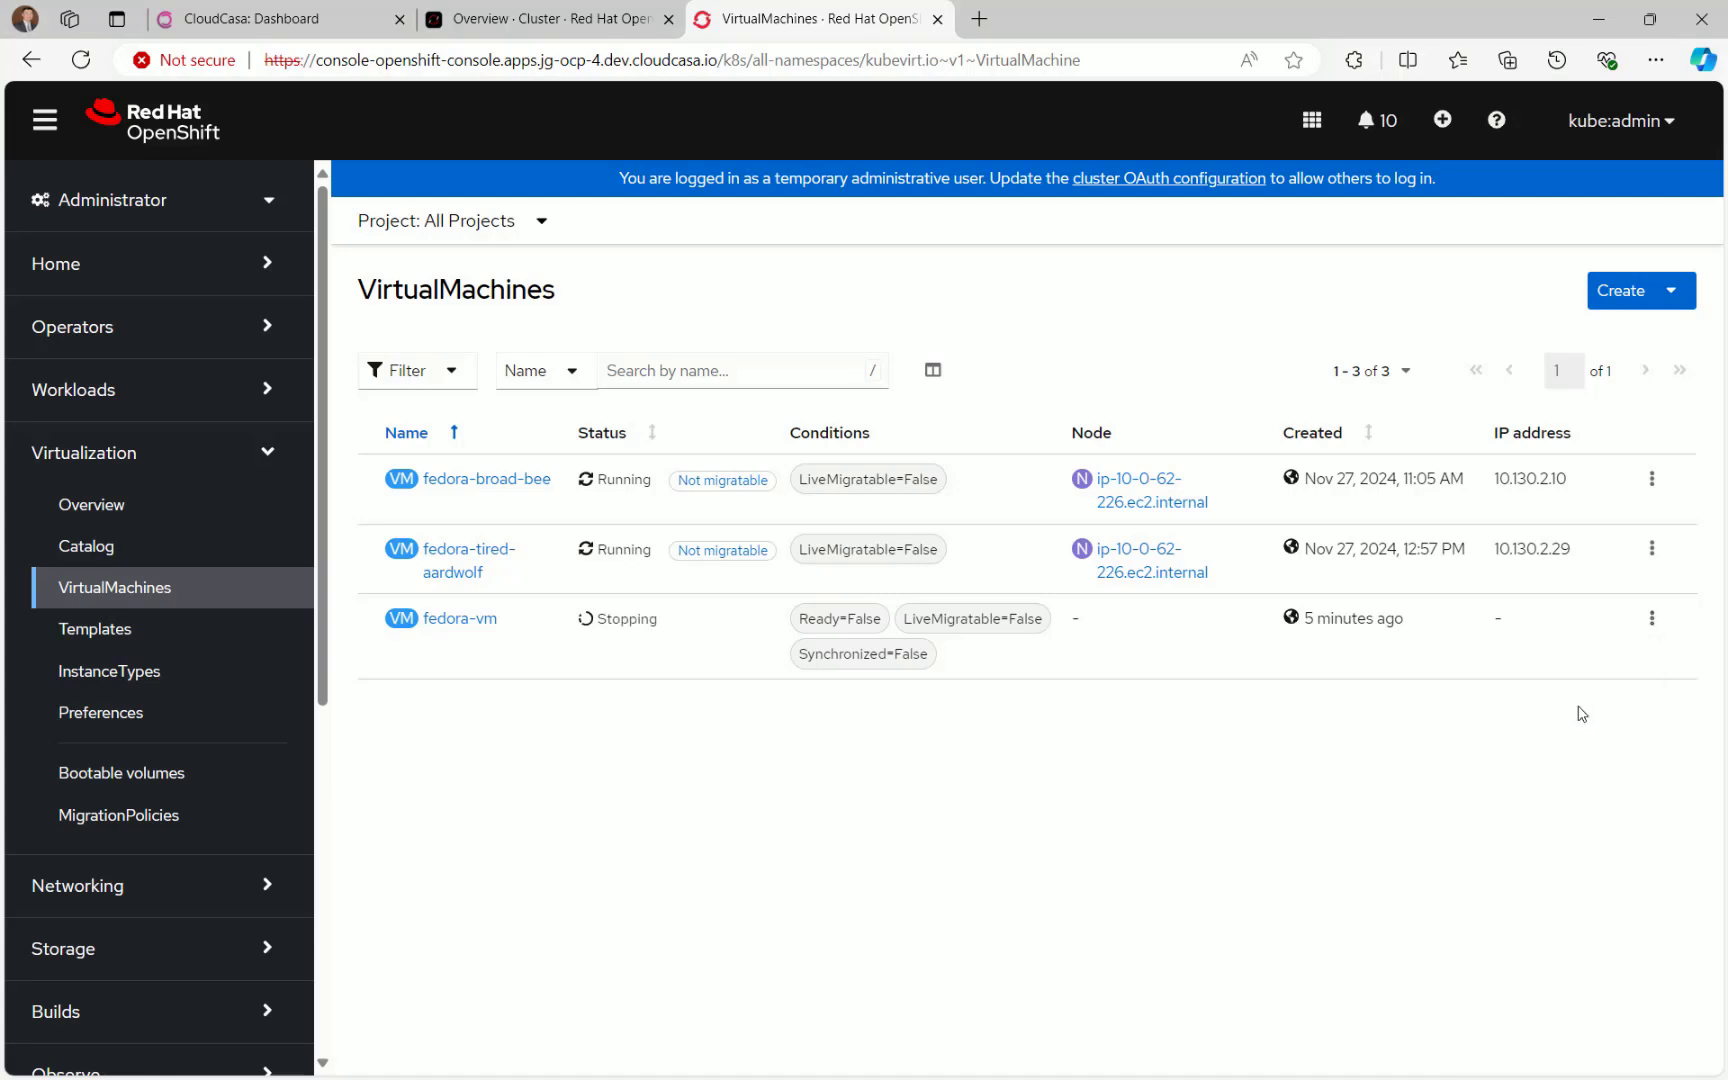